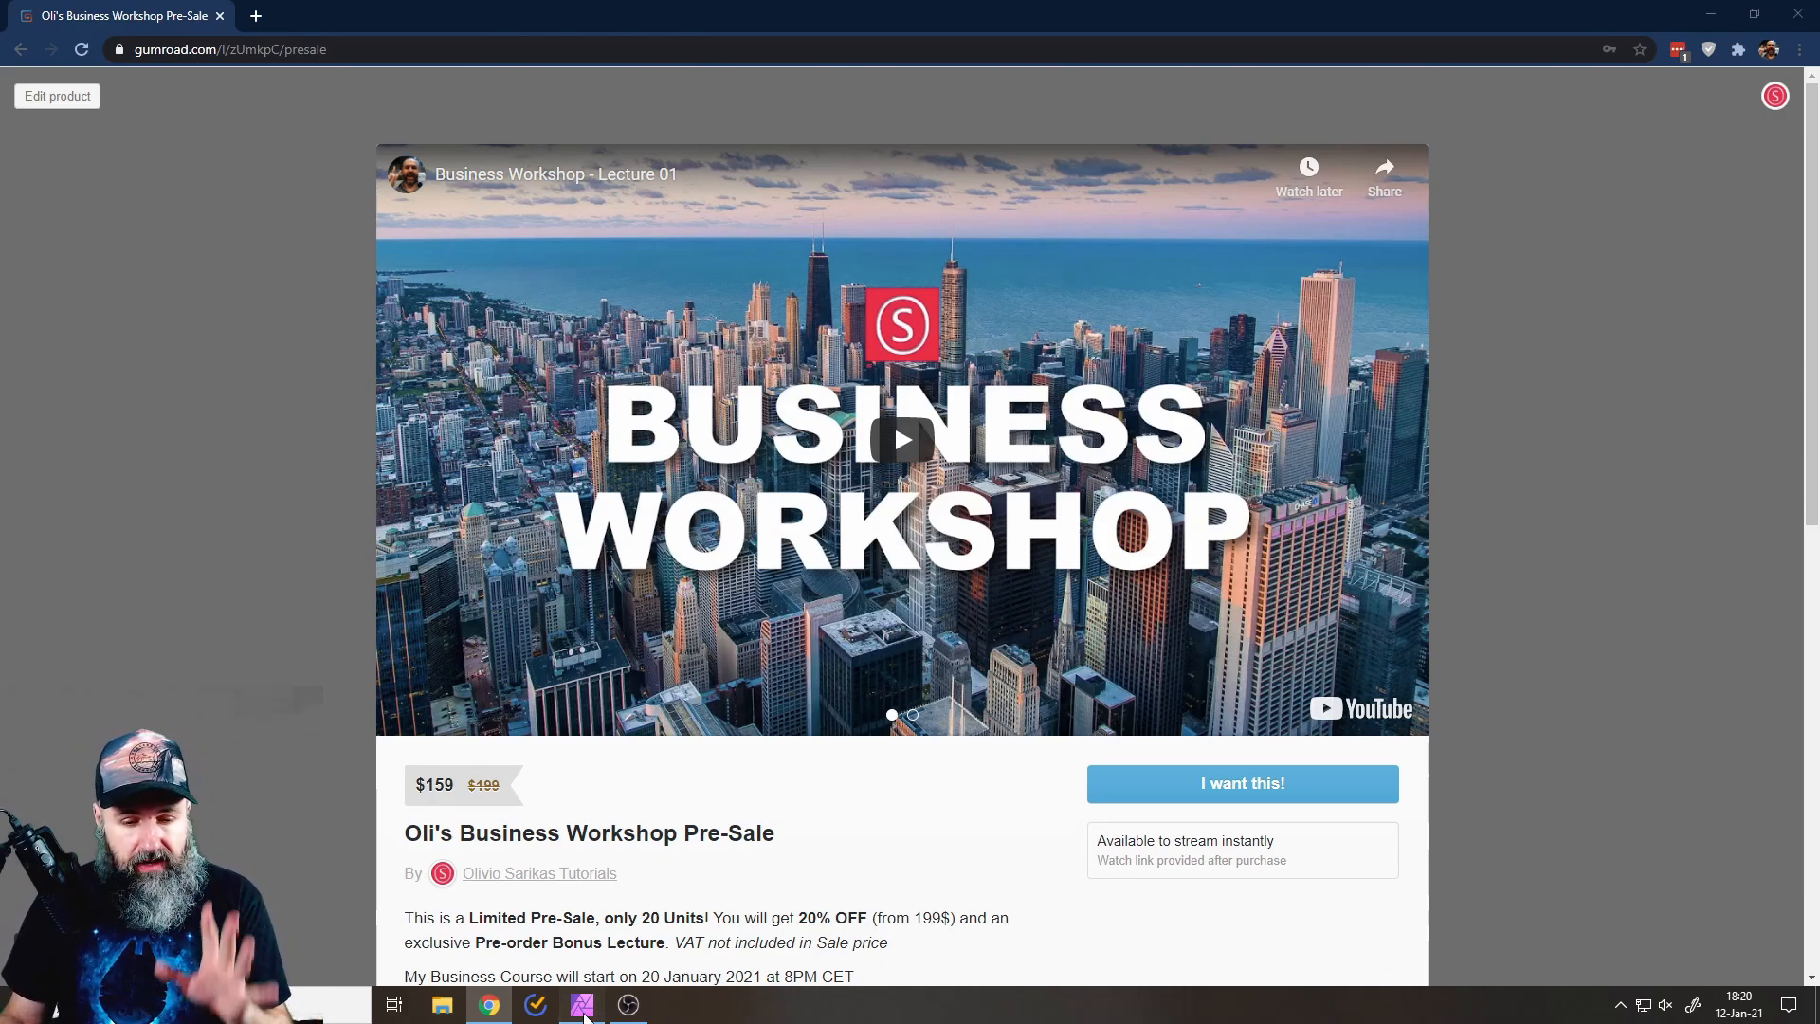
Switch to Affinity Photo and delete the pixel layer above the Background layer.
click(581, 1013)
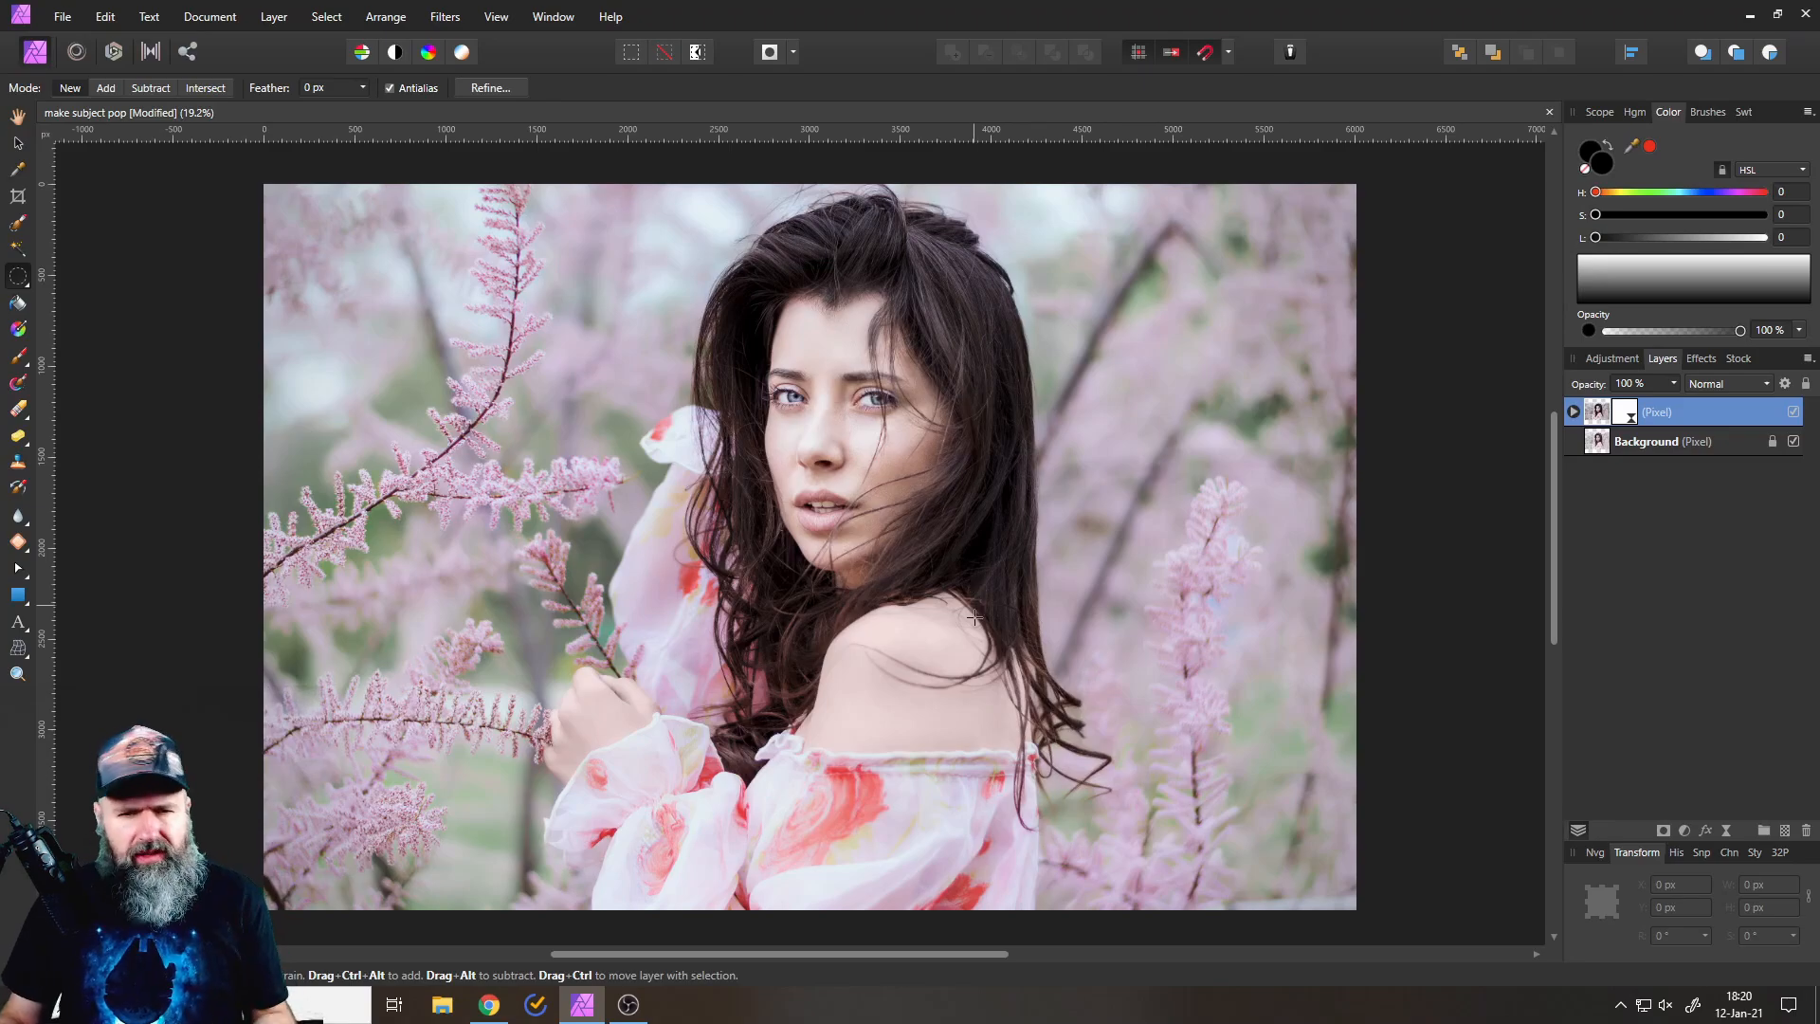
click(1807, 831)
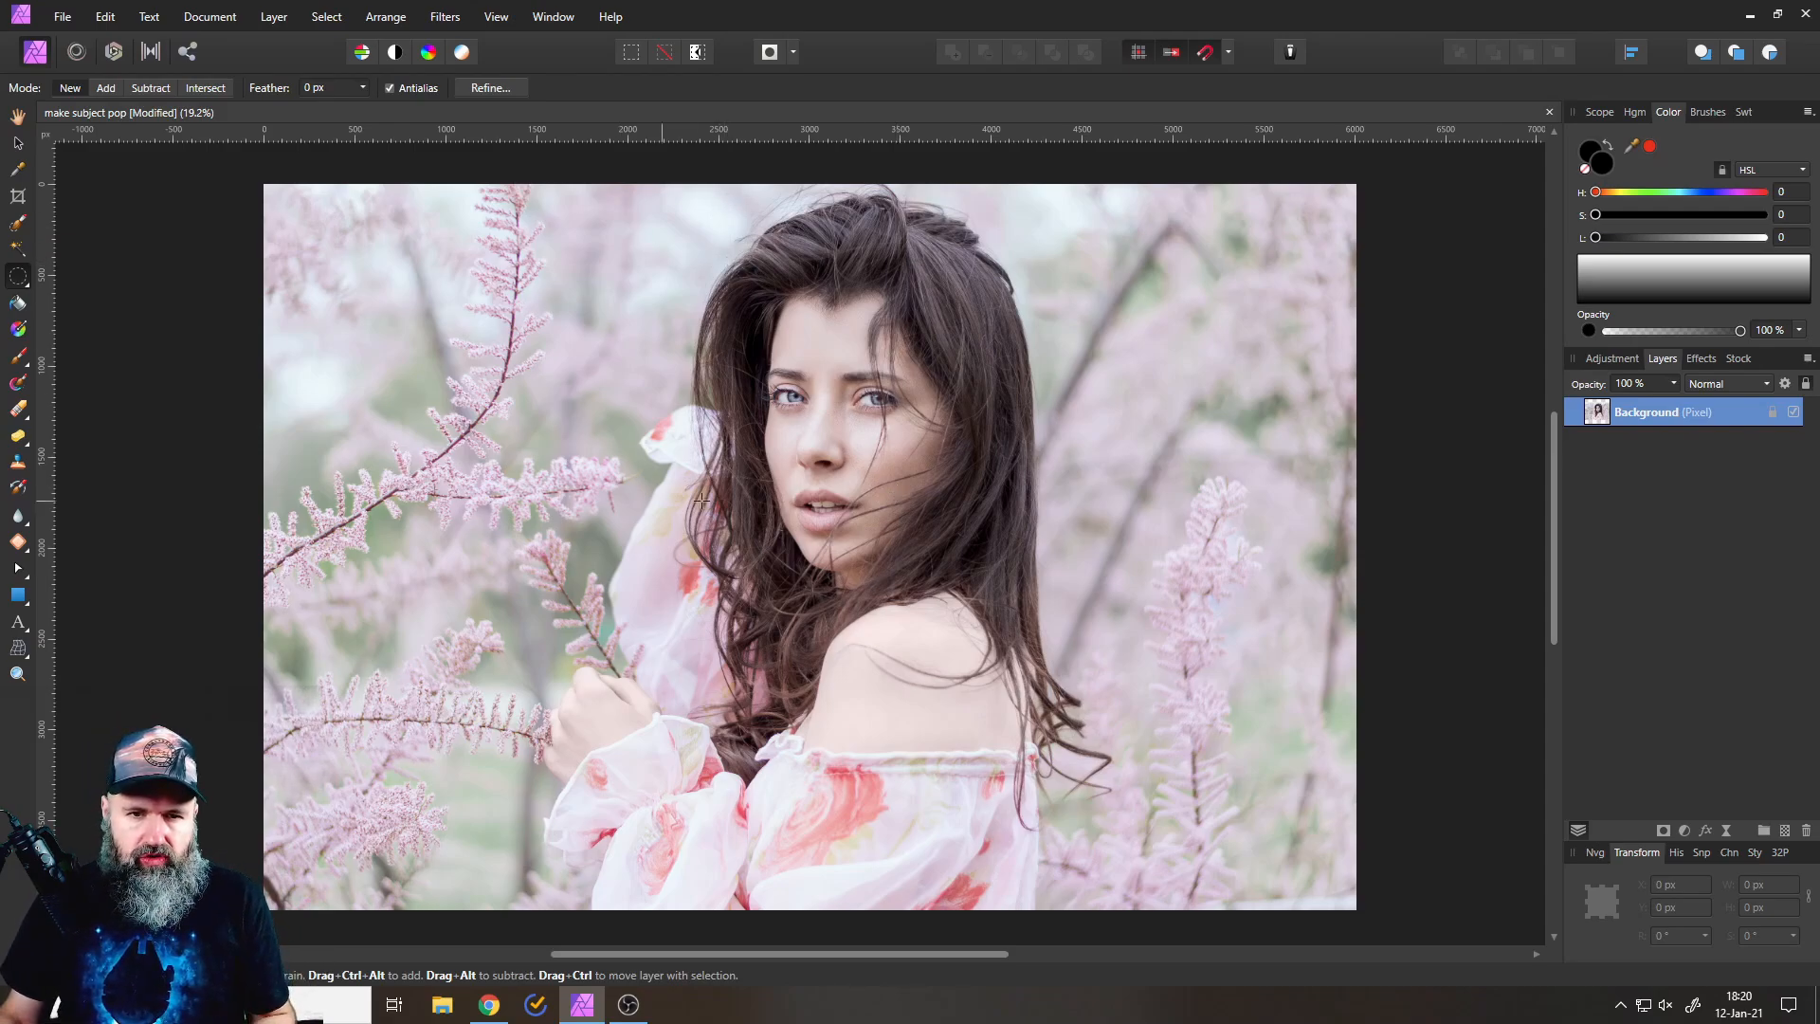
Draw an elliptical marquee selection of about 1320 × 1815 px around the woman's face.
click(31, 280)
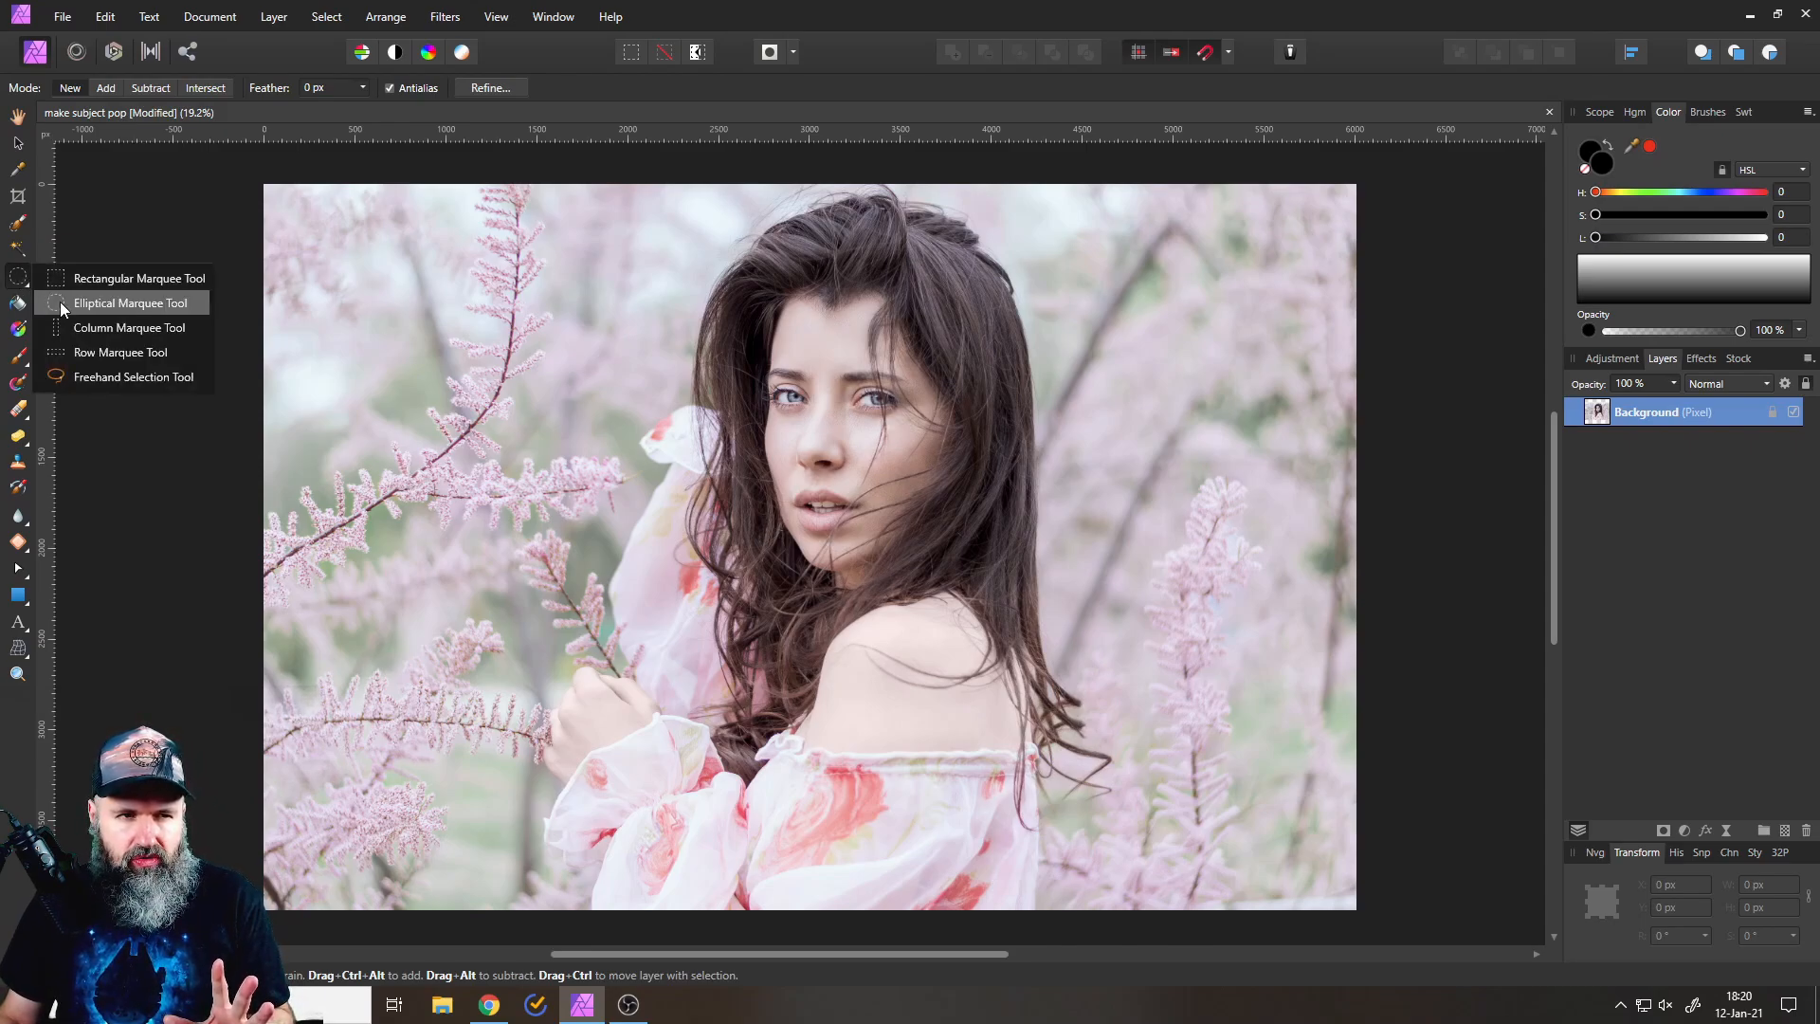
click(60, 302)
drag(775, 278, 975, 593)
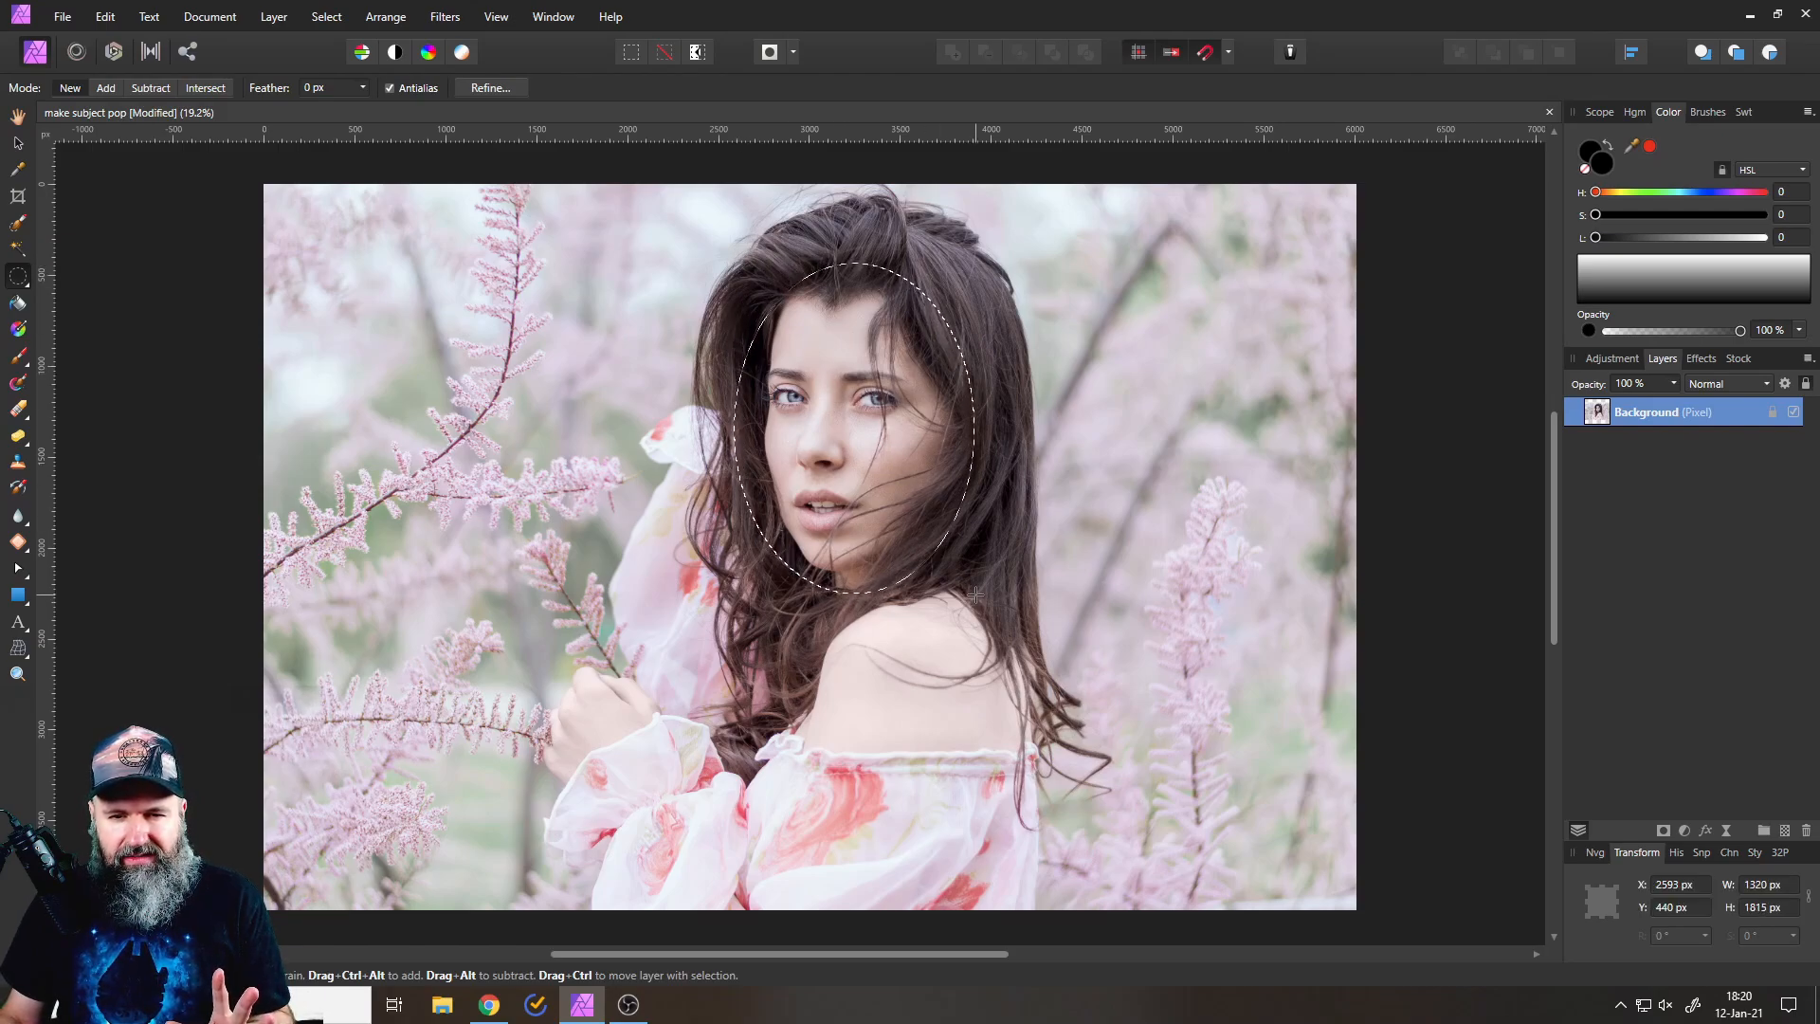
Check the image's pixel dimensions in the Resize Document dialog without resizing the document.
click(209, 16)
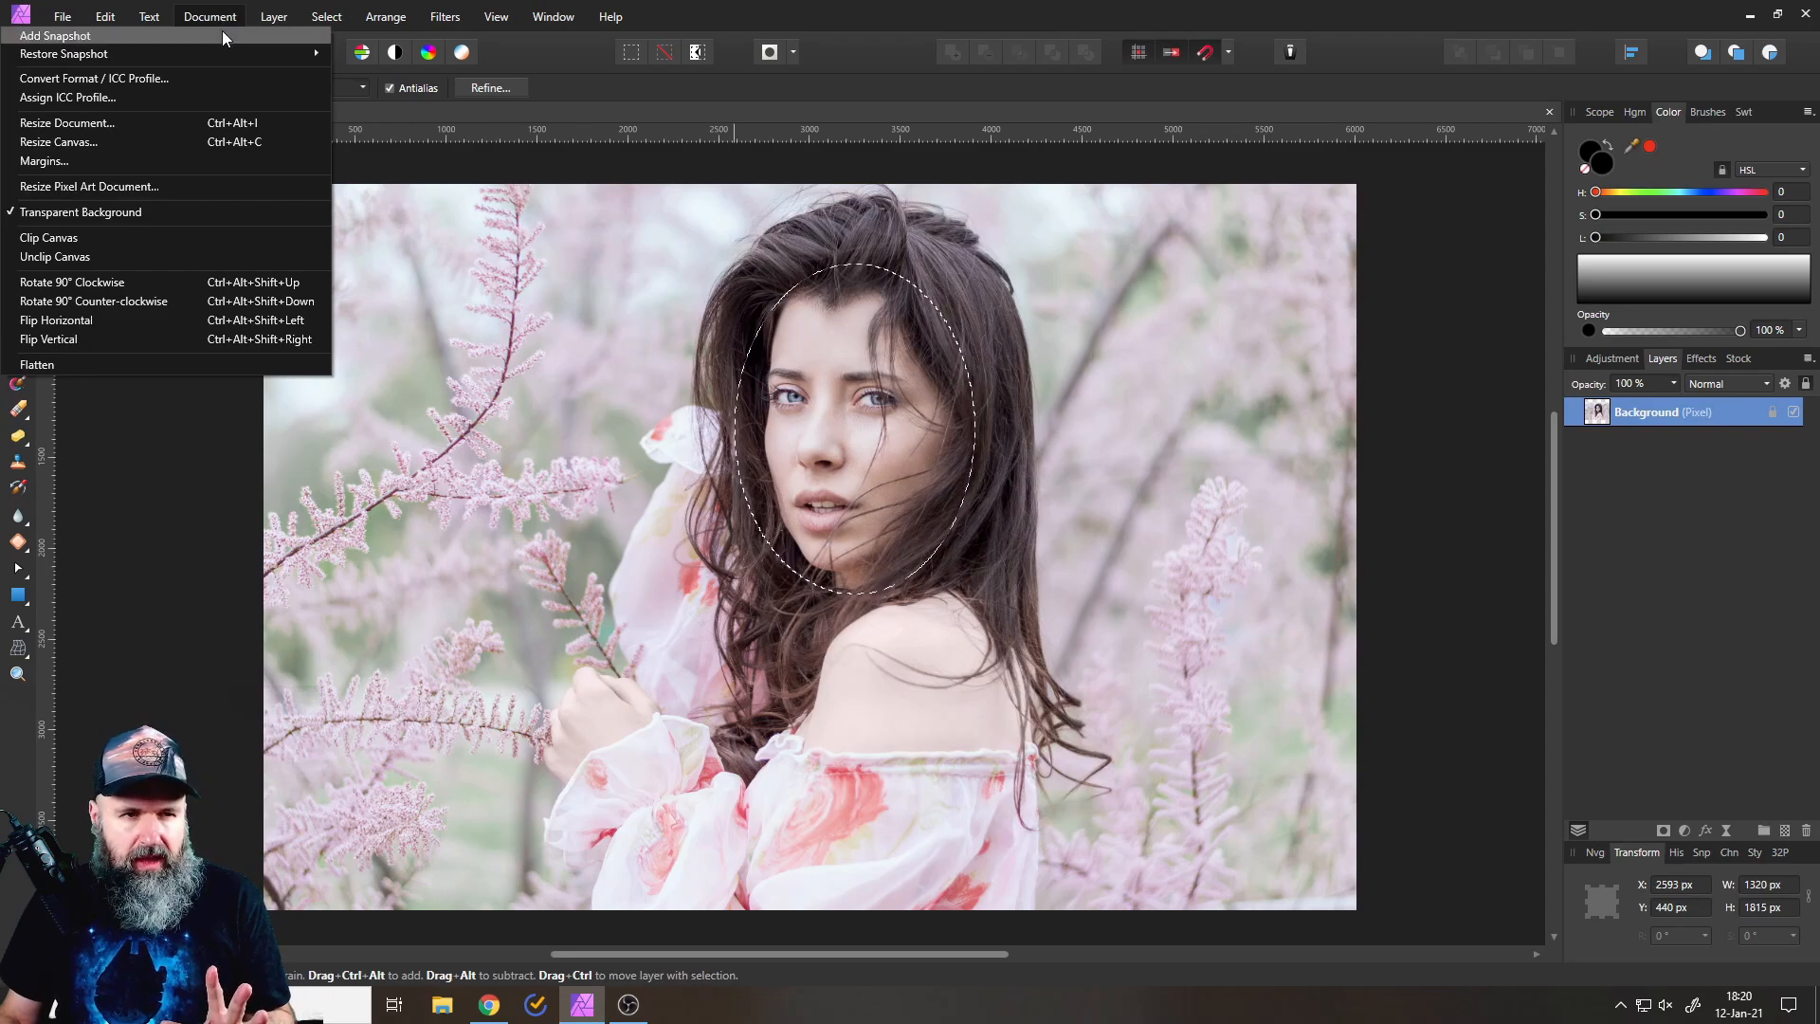
click(85, 123)
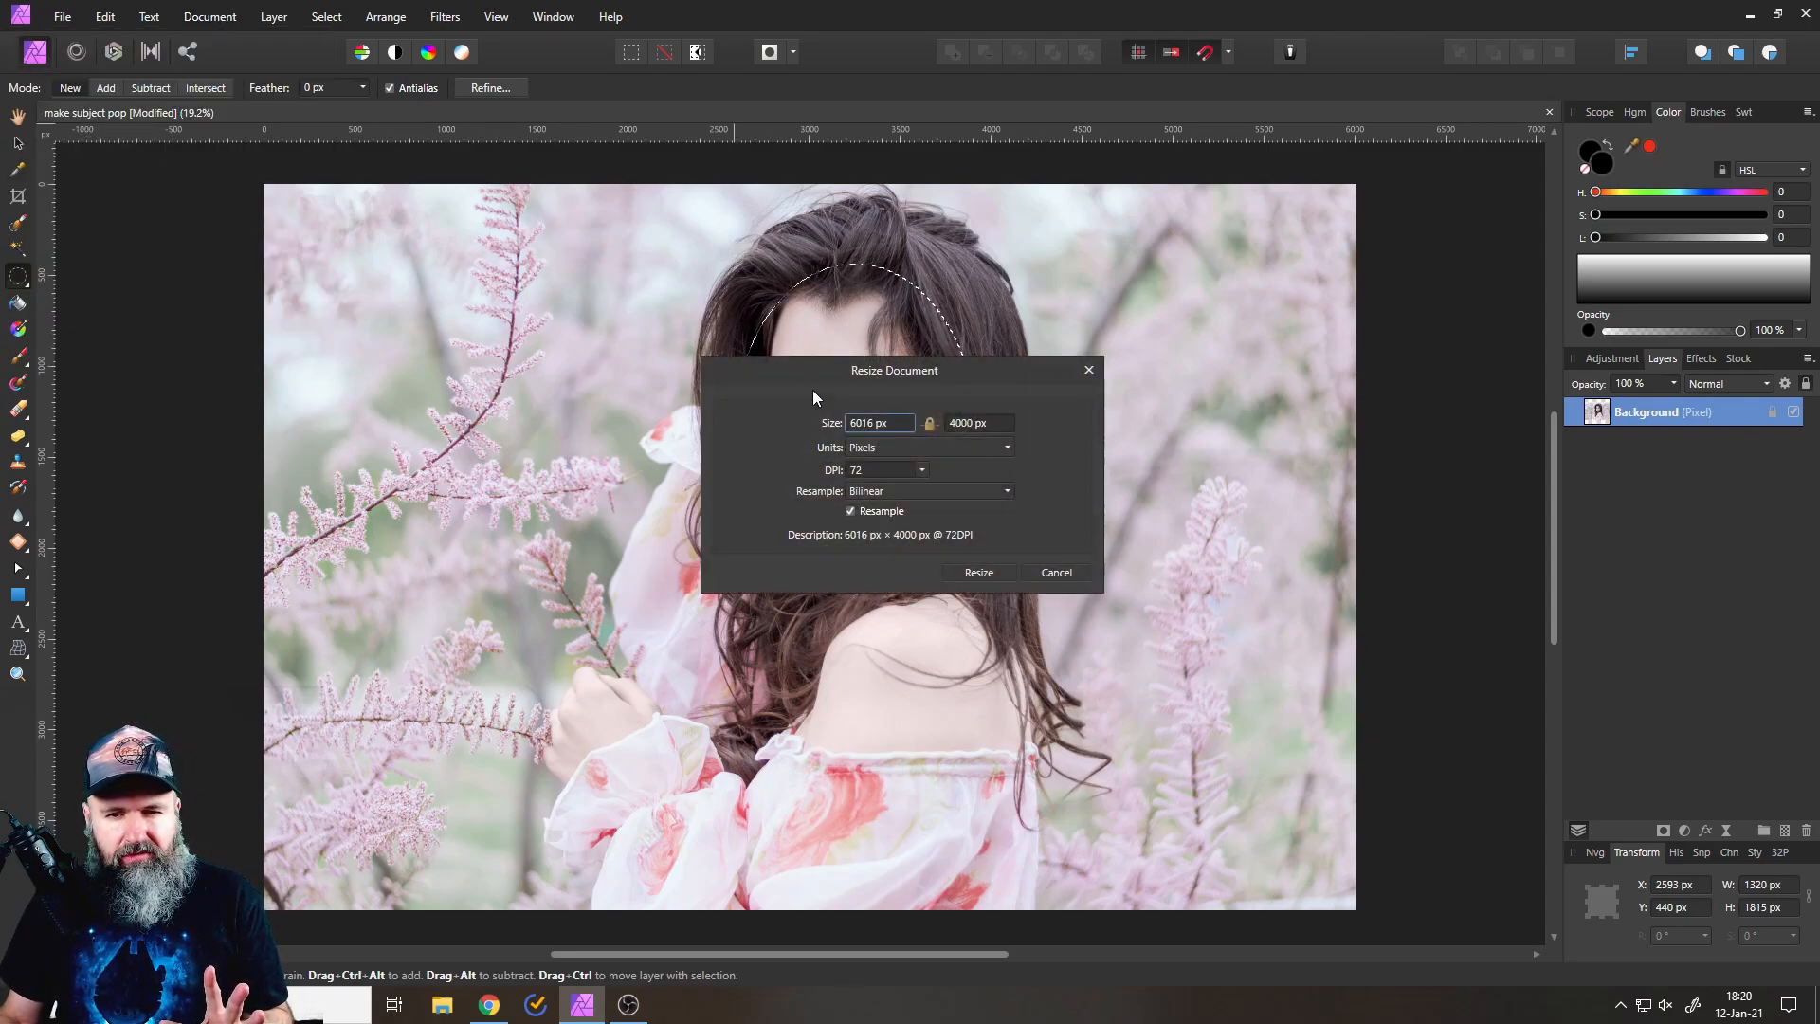
click(1065, 572)
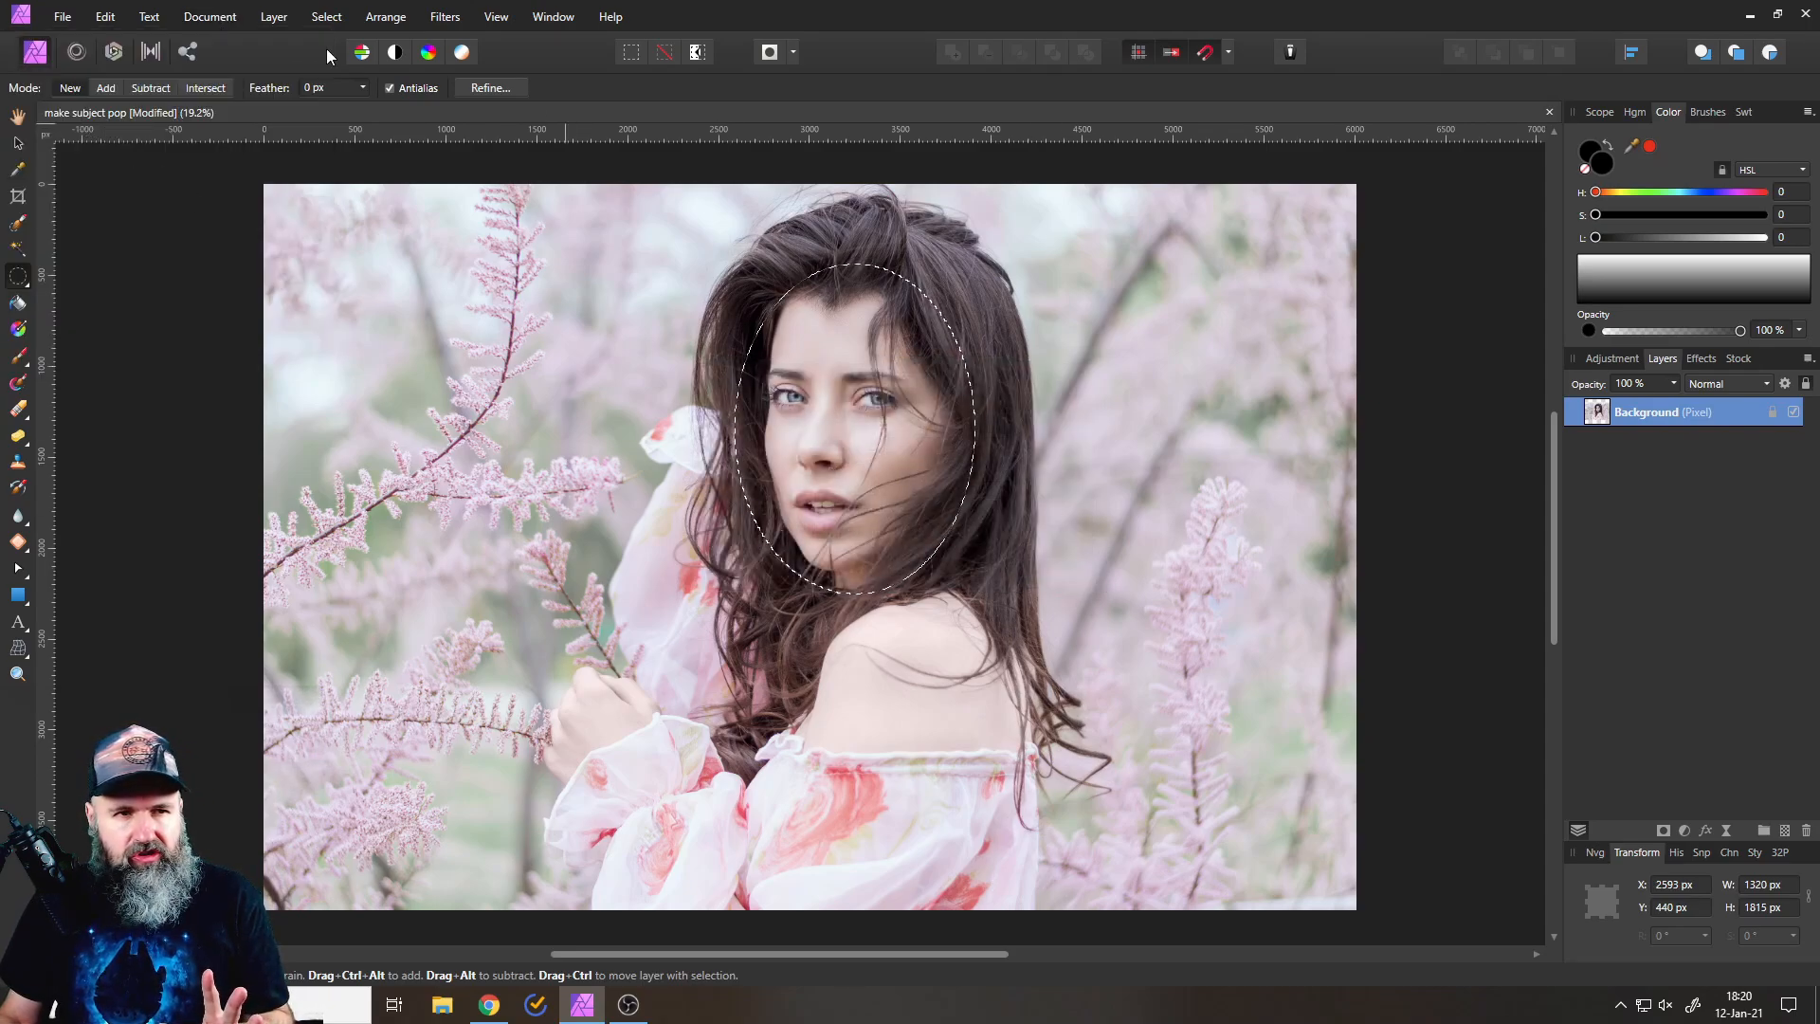
Feather the elliptical face selection with a radius of 359.1 px and invert it to cover the surroundings.
click(322, 18)
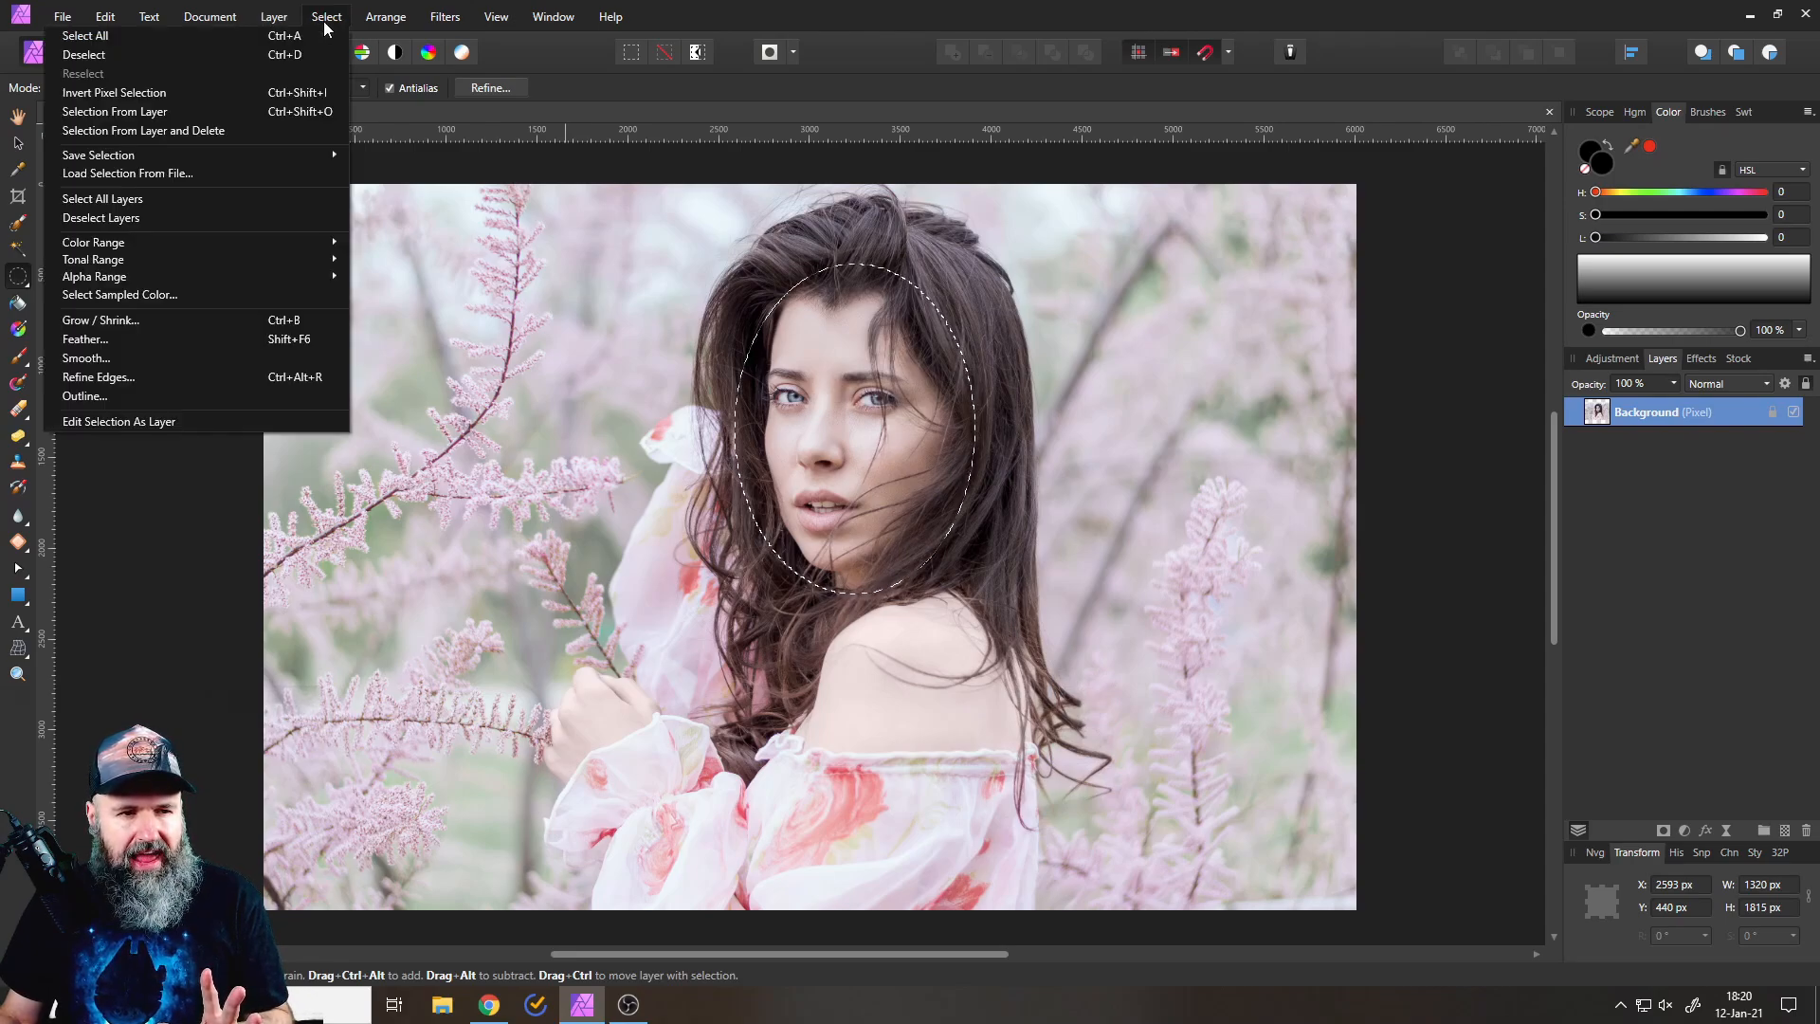
click(138, 341)
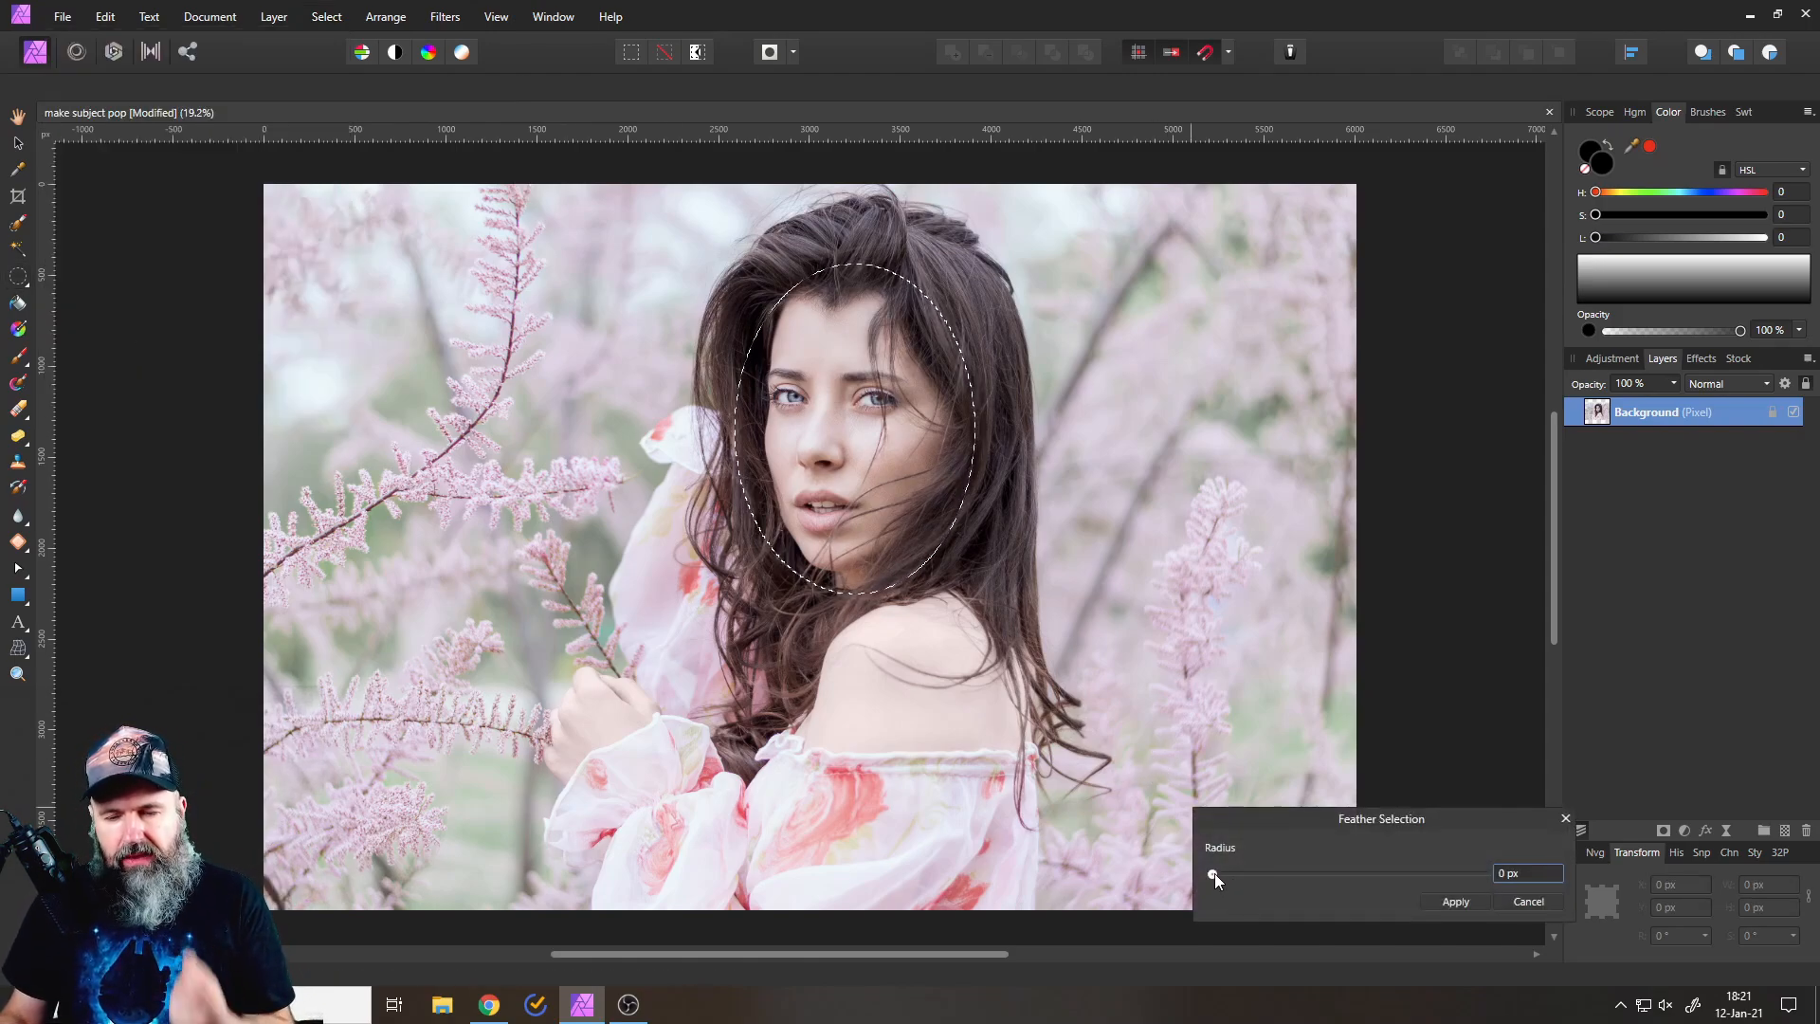
drag(1214, 873, 1308, 872)
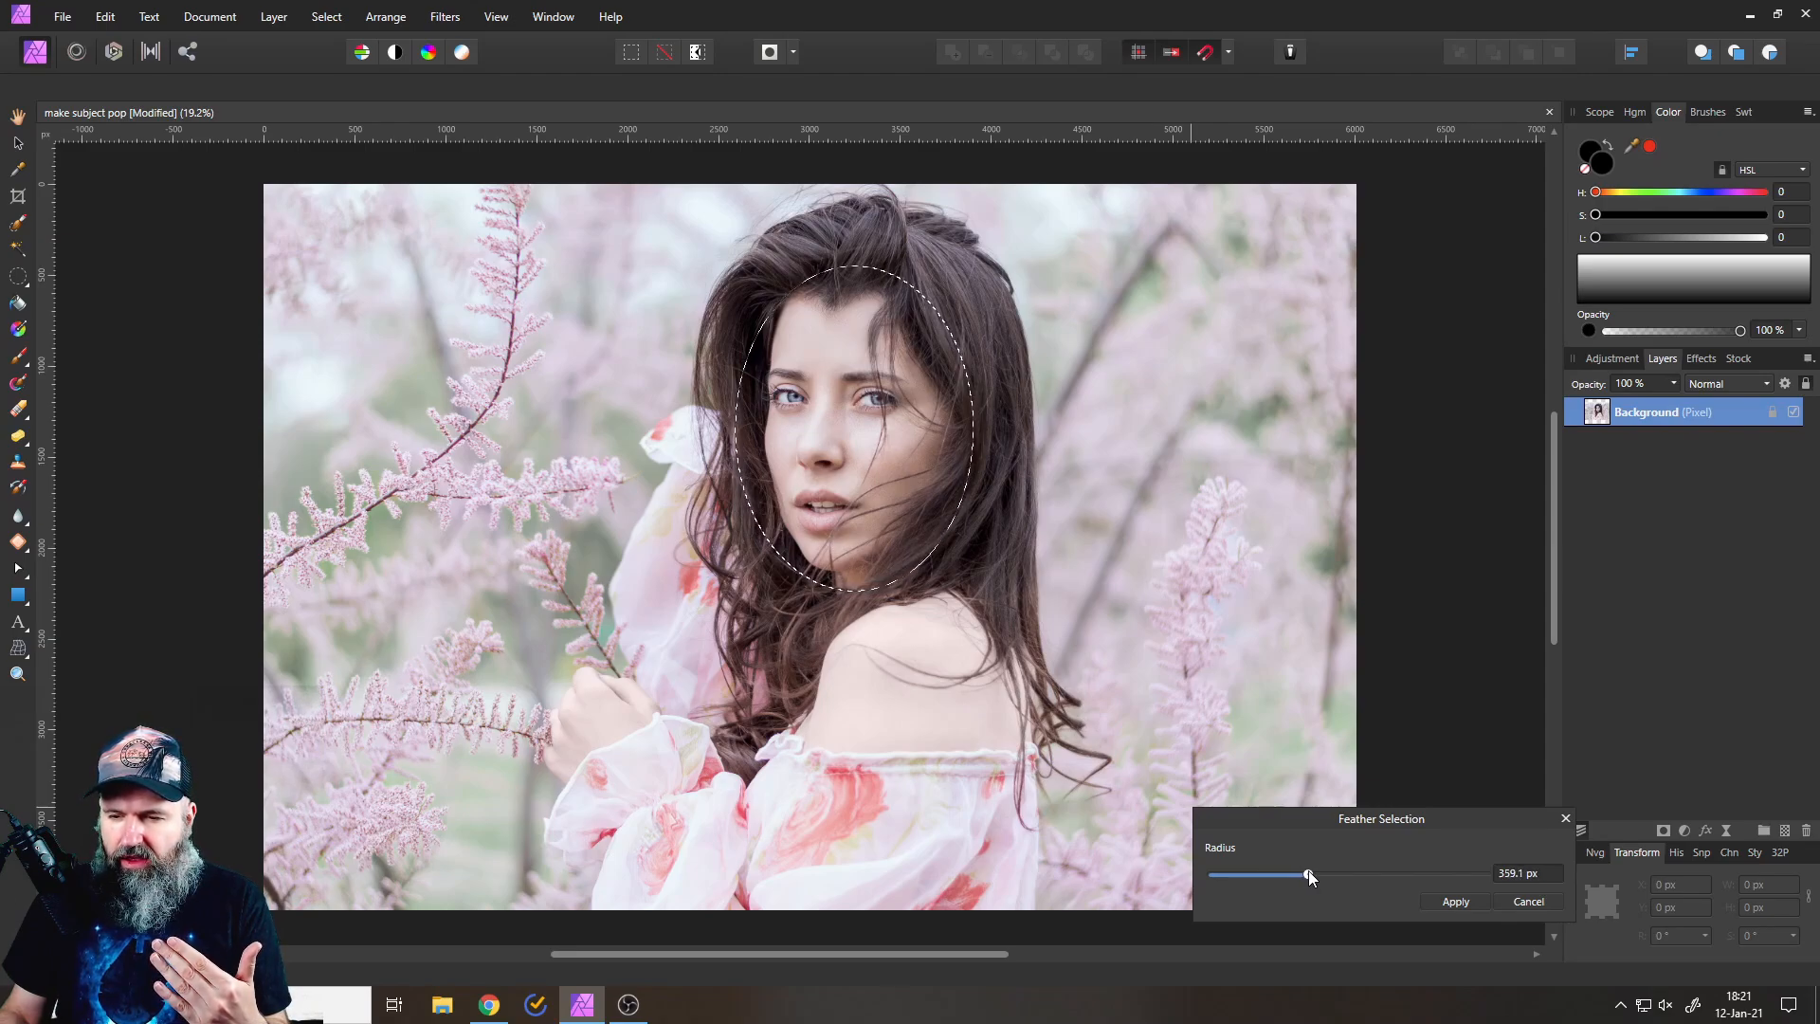
click(1469, 896)
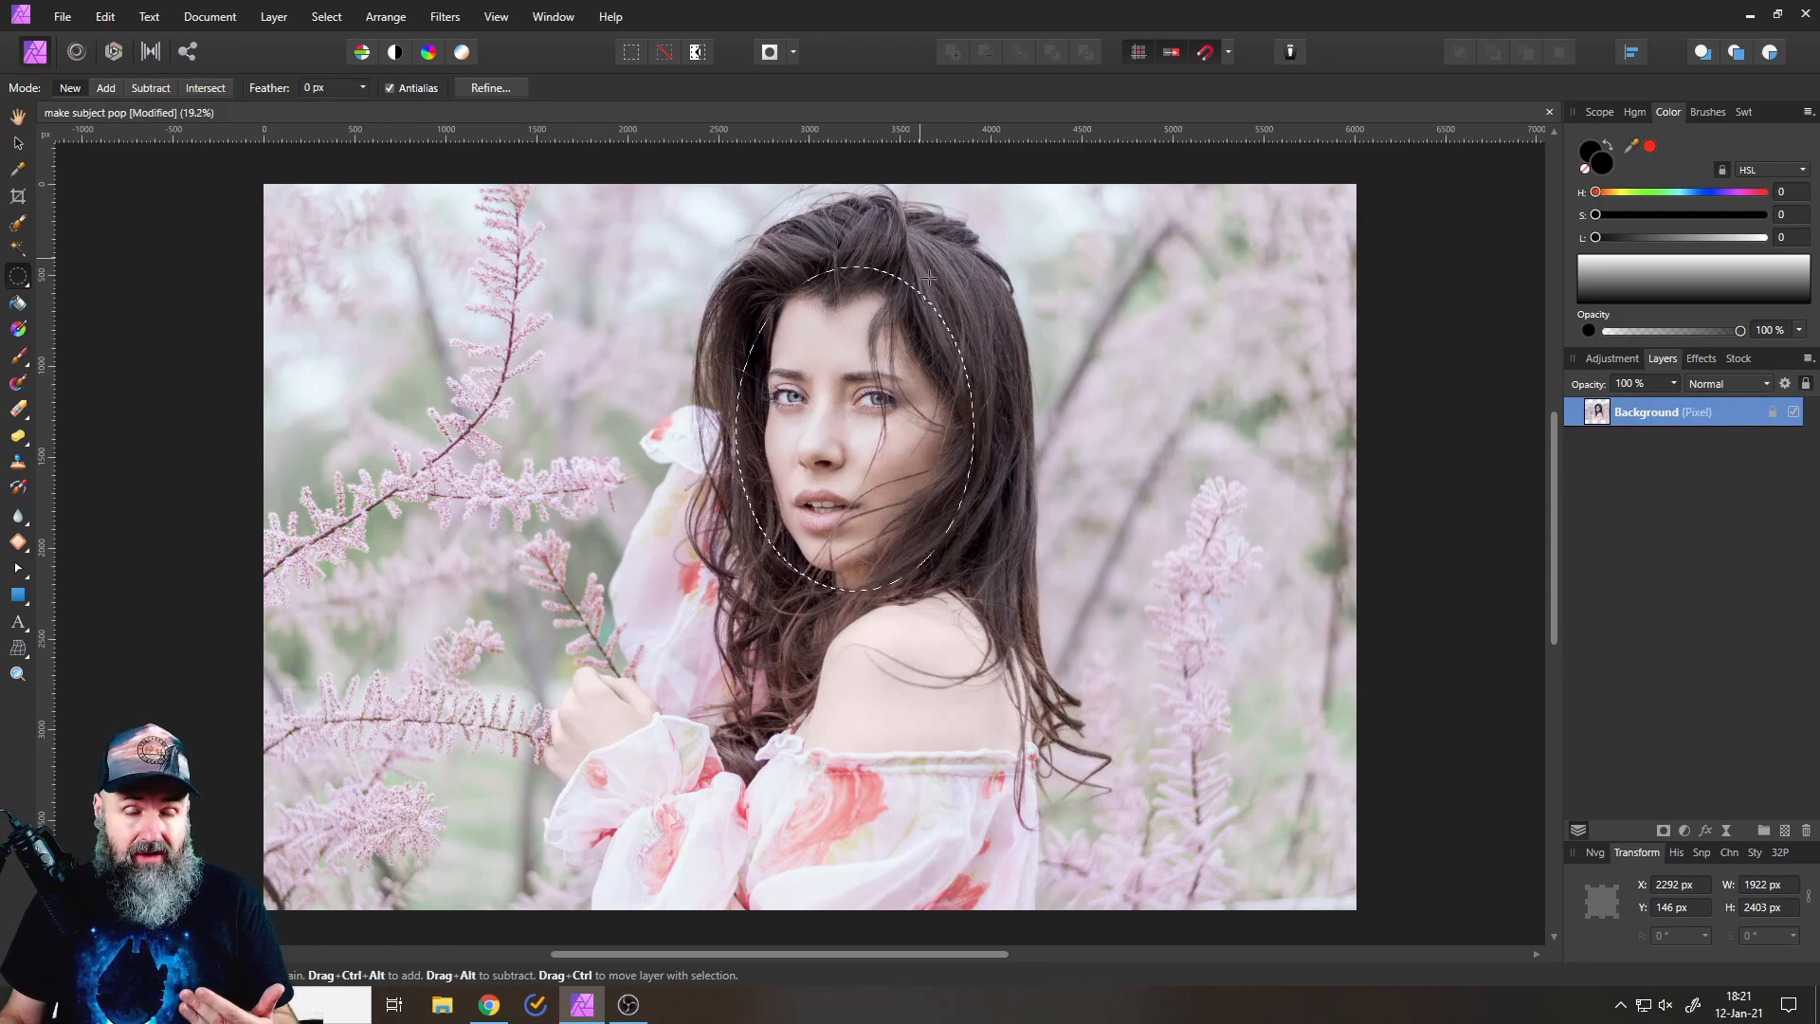
click(325, 17)
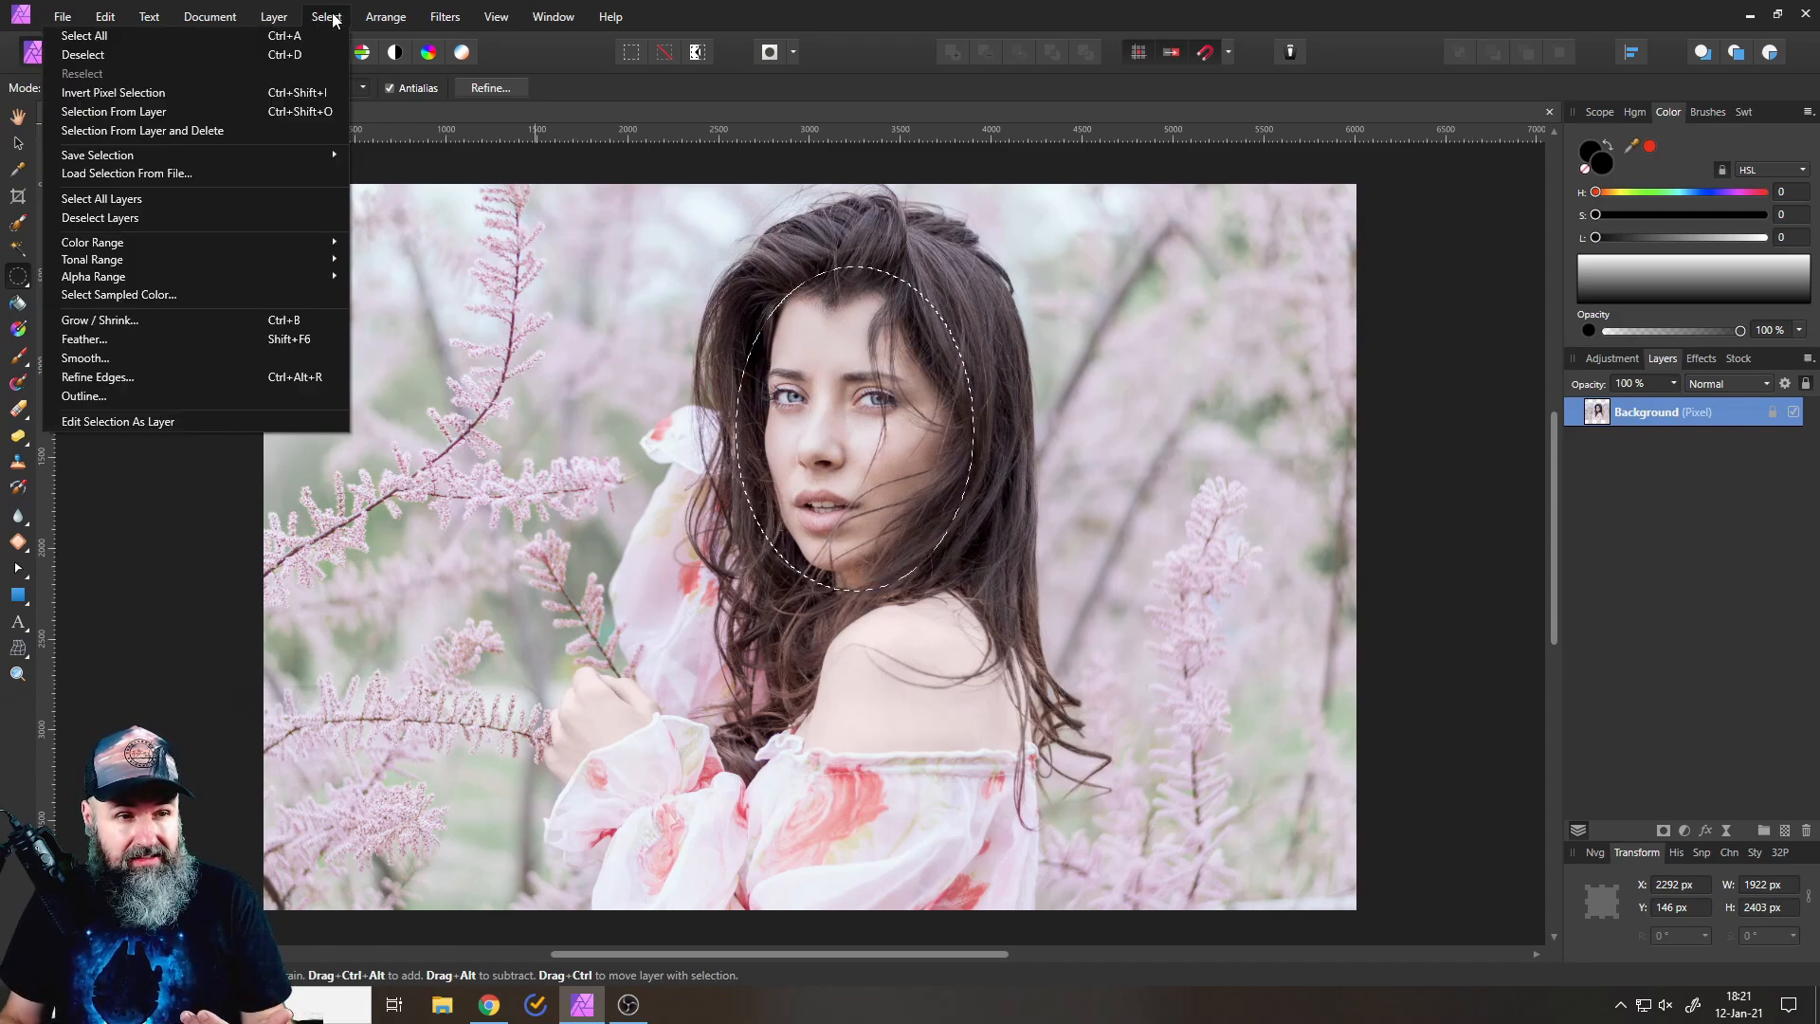
click(188, 92)
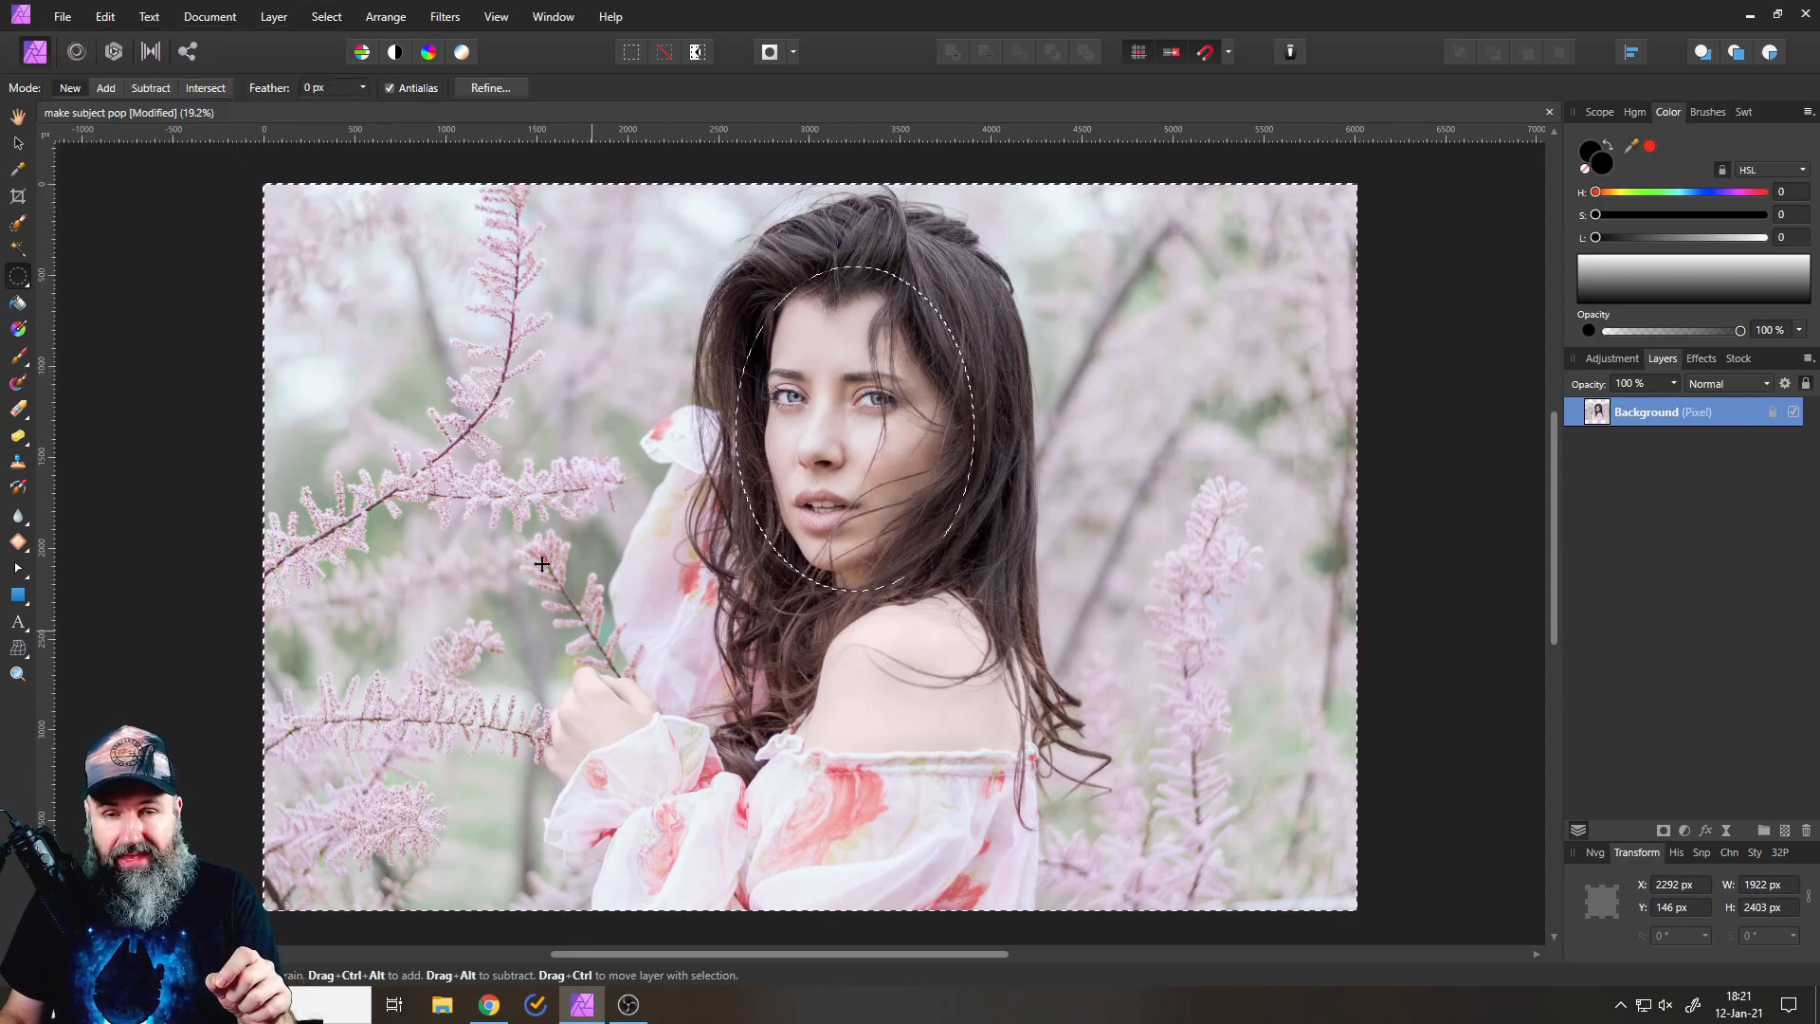
Preview the feathered selection's falloff with a temporary Brightness/Contrast adjustment at 91% brightness, and delete the adjustment.
click(1685, 829)
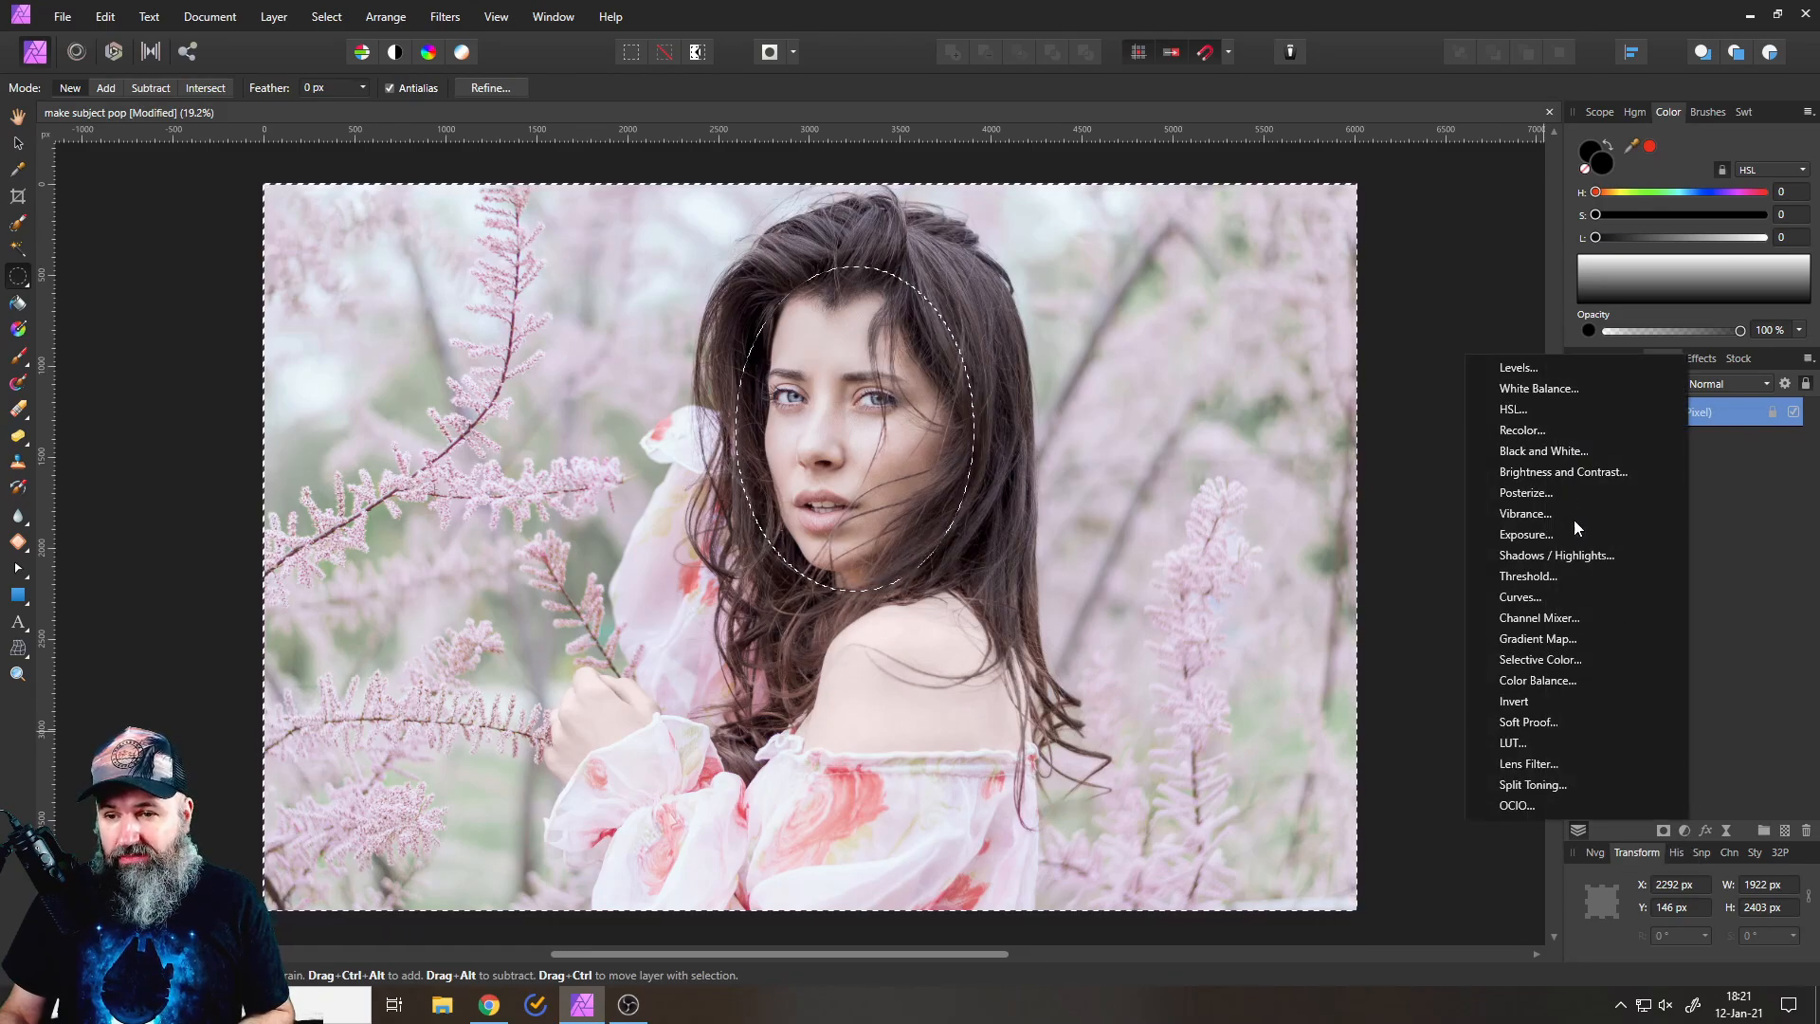
click(1545, 476)
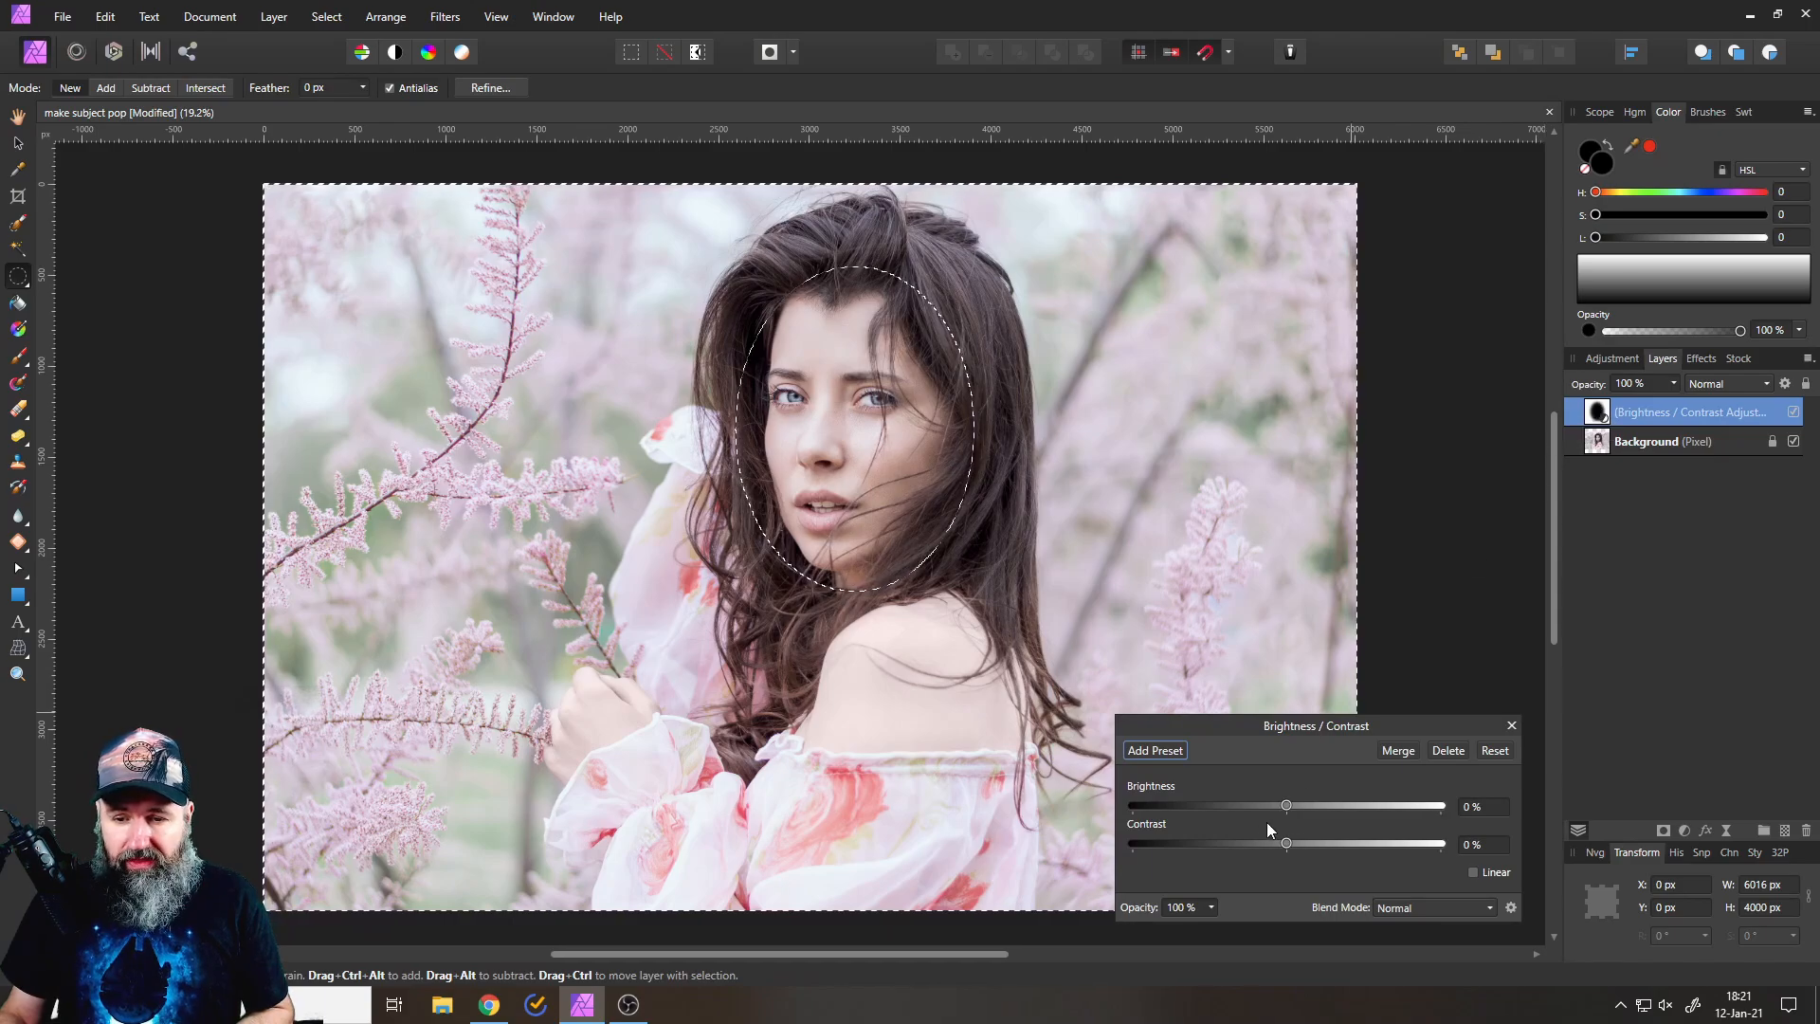
drag(1286, 805, 1428, 812)
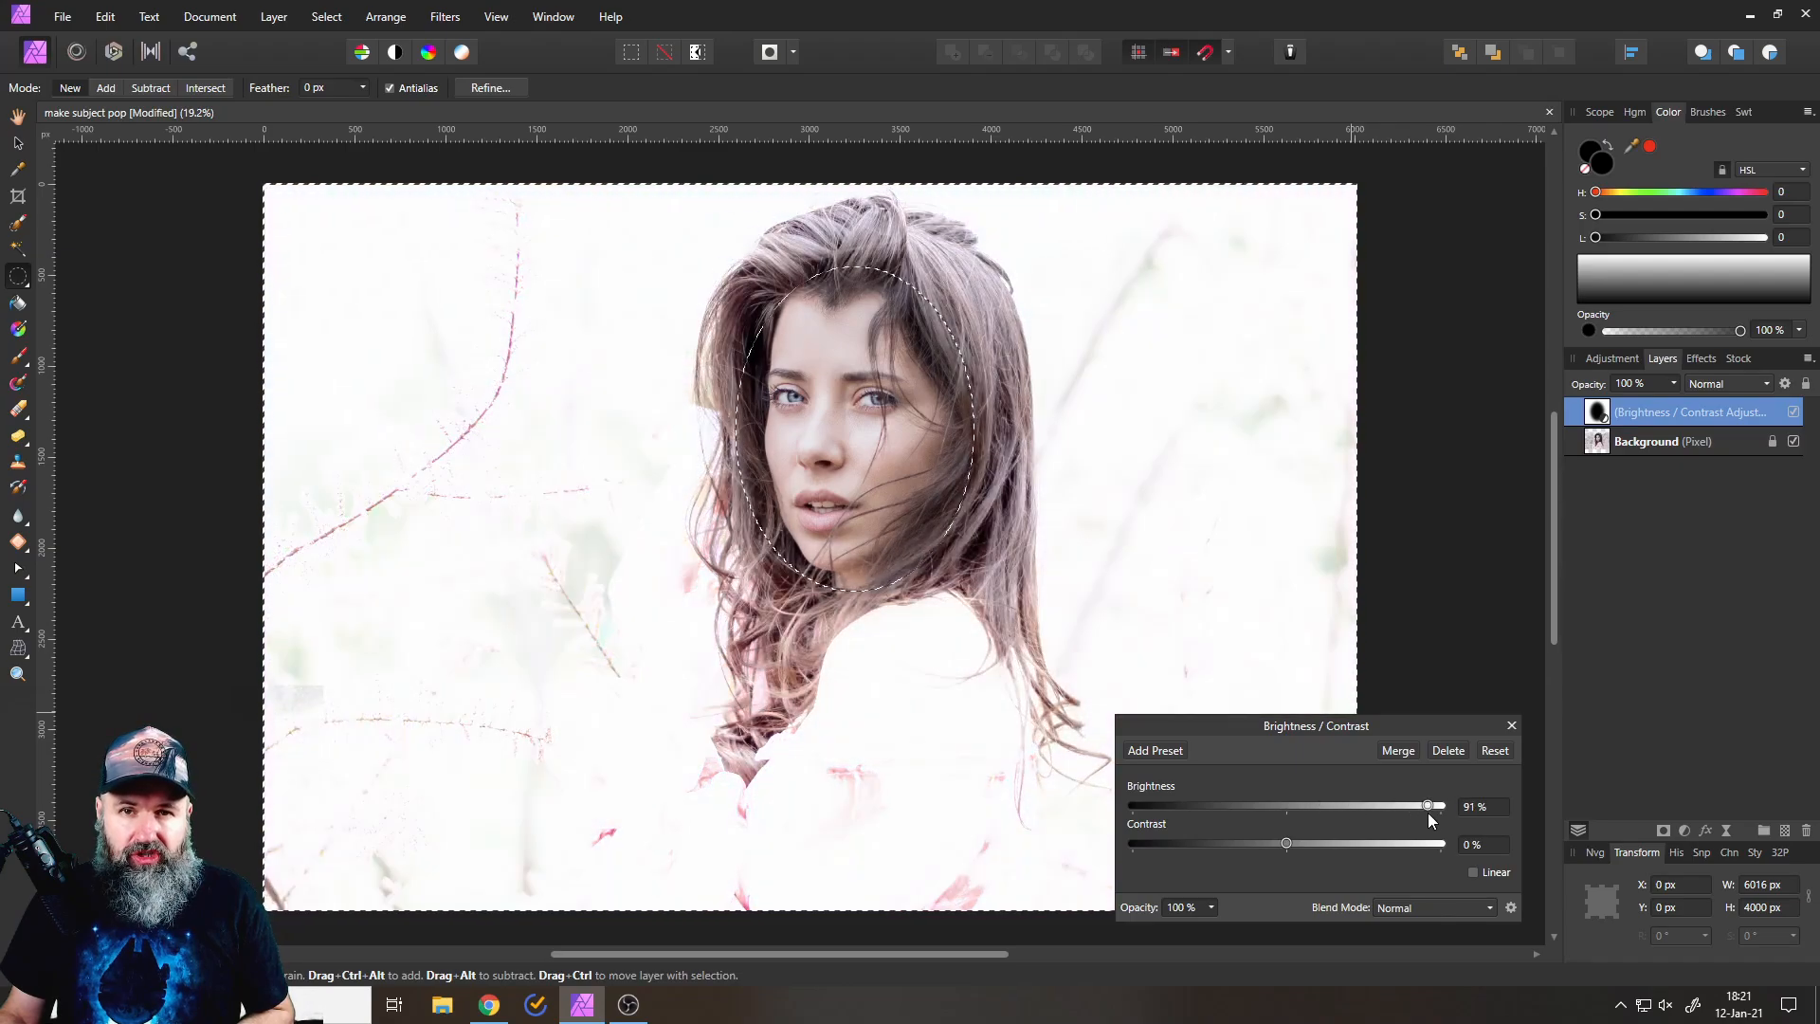
click(1449, 750)
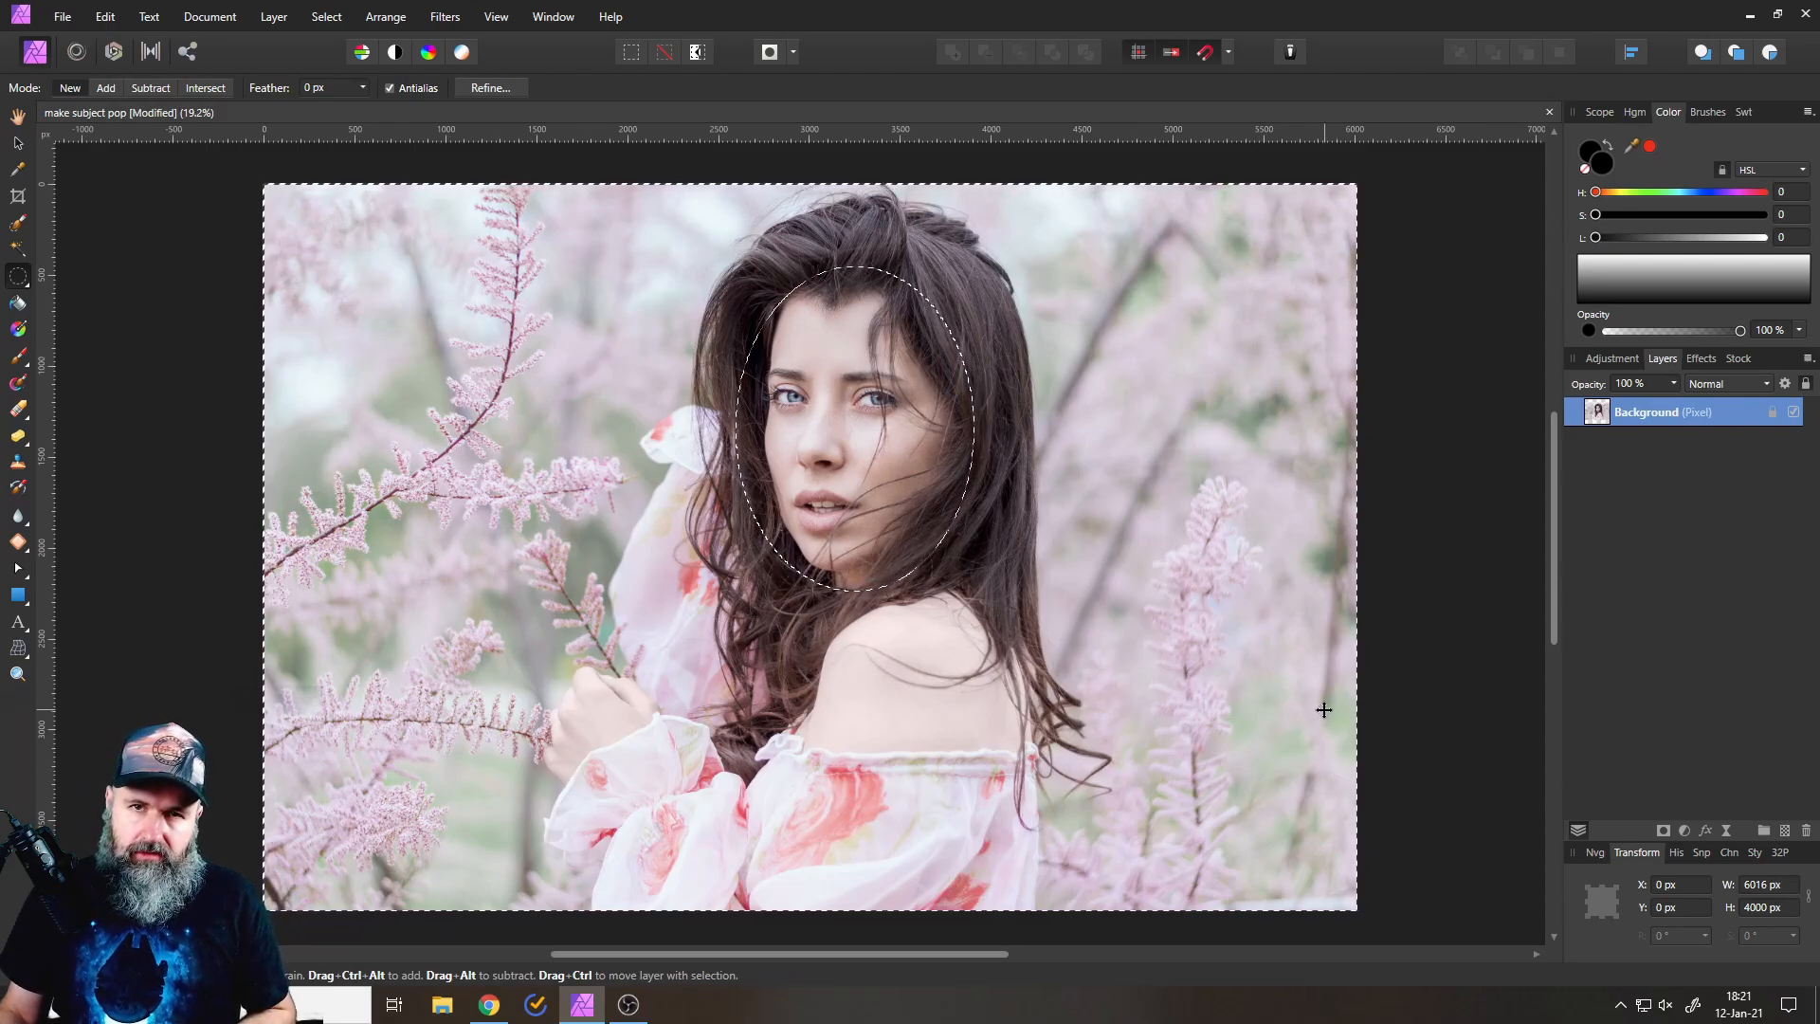
Add a live Clarity filter, place it as its own layer above Background, and set its strength to -30%.
click(1725, 832)
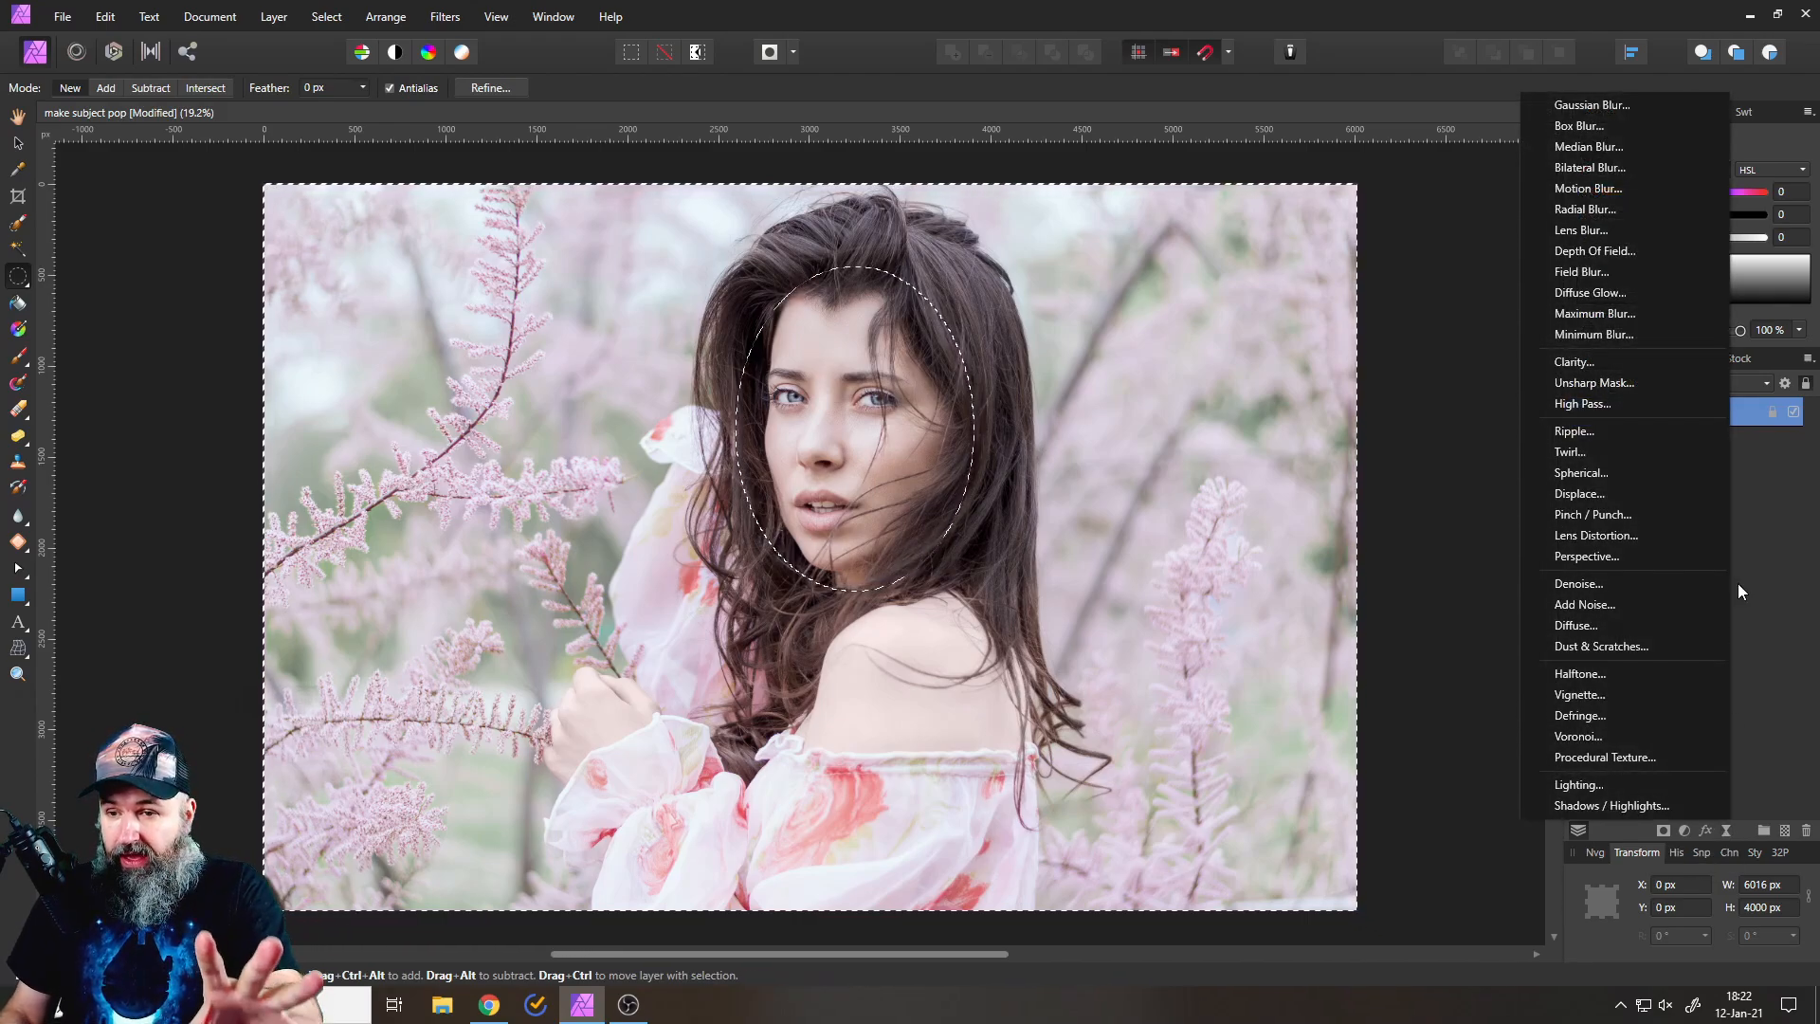
click(1591, 365)
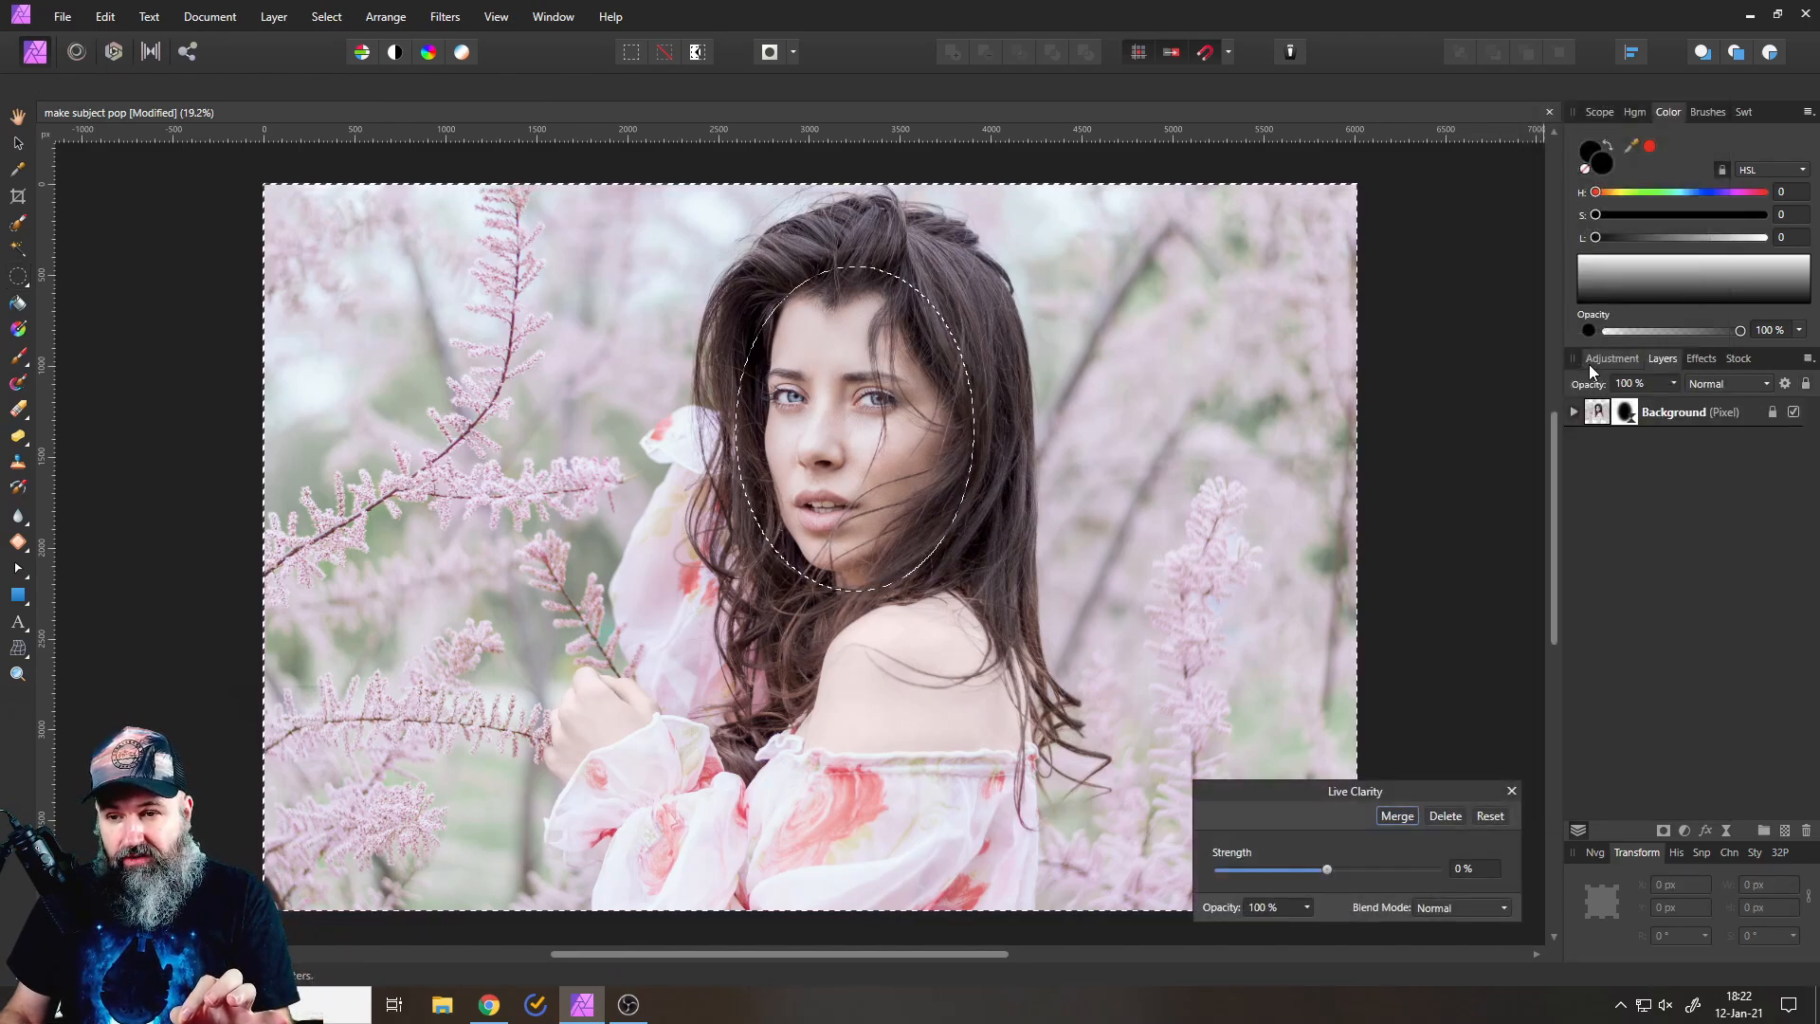
click(1572, 413)
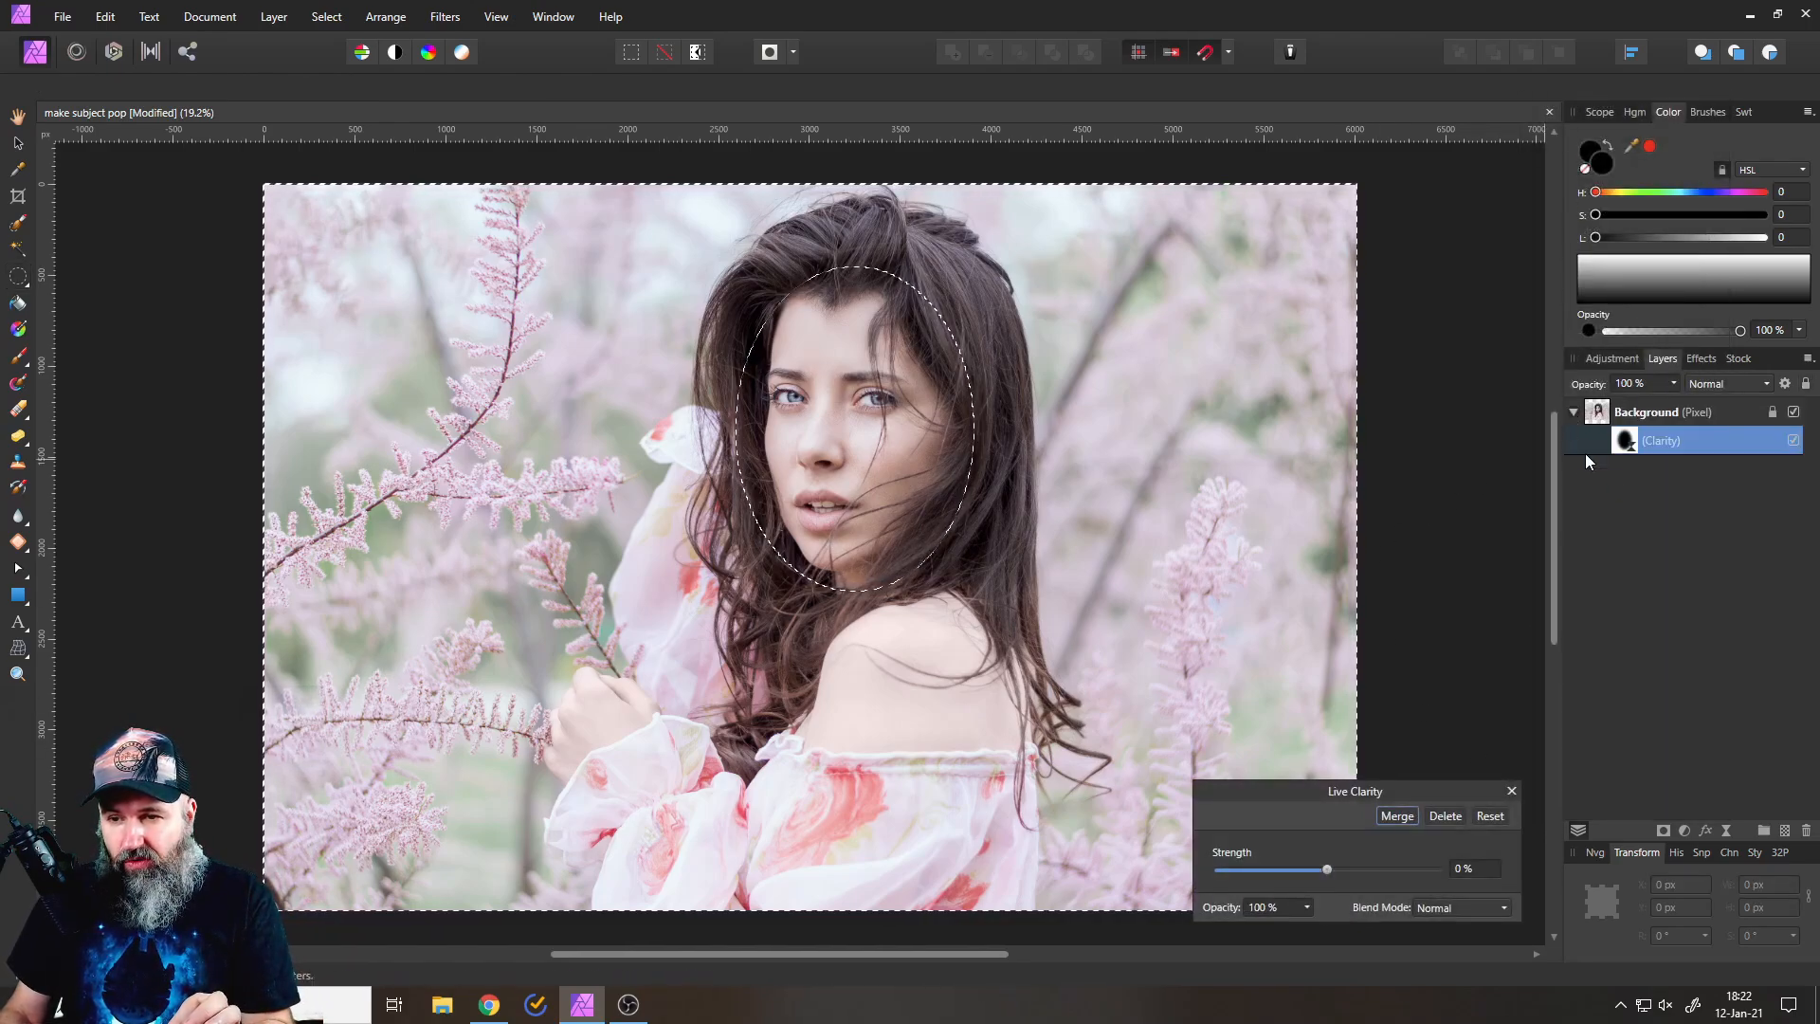
drag(1615, 417, 1619, 408)
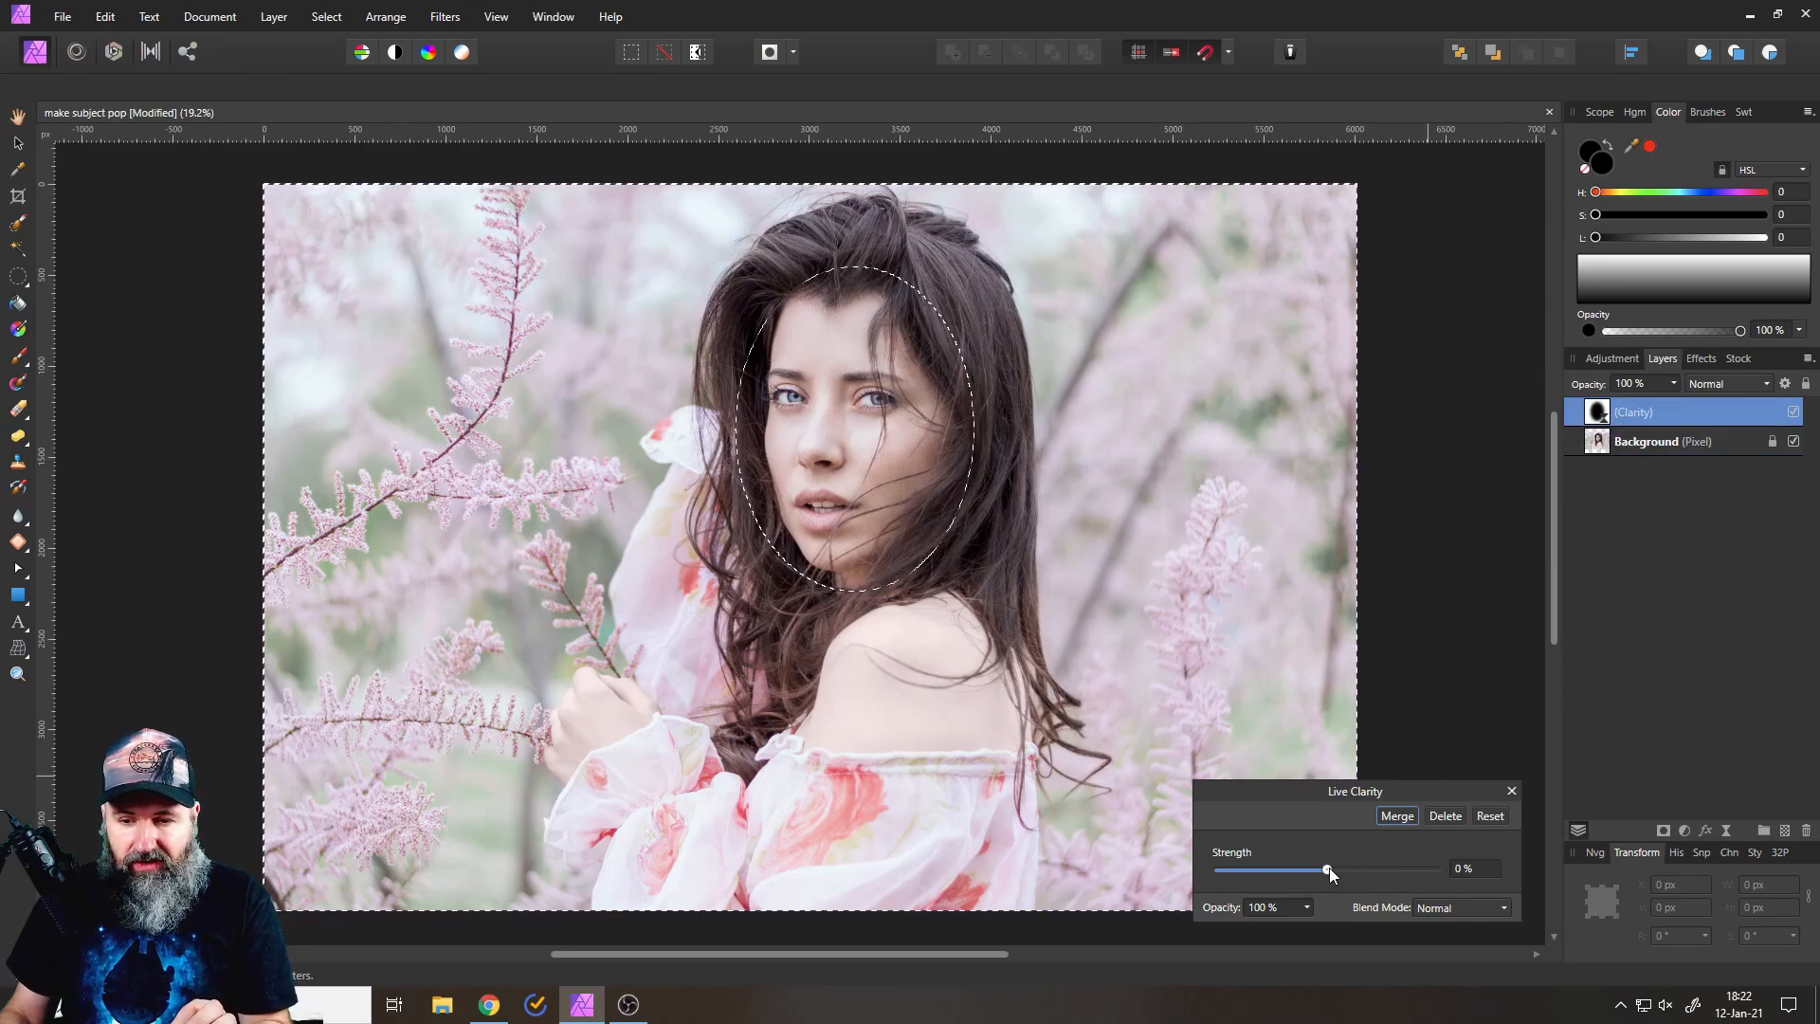
mouse_move(1328, 868)
mouse_down()
mouse_move(1475, 872)
mouse_move(1169, 868)
mouse_move(1514, 879)
mouse_move(1117, 862)
mouse_move(1491, 887)
mouse_move(1294, 868)
mouse_up()
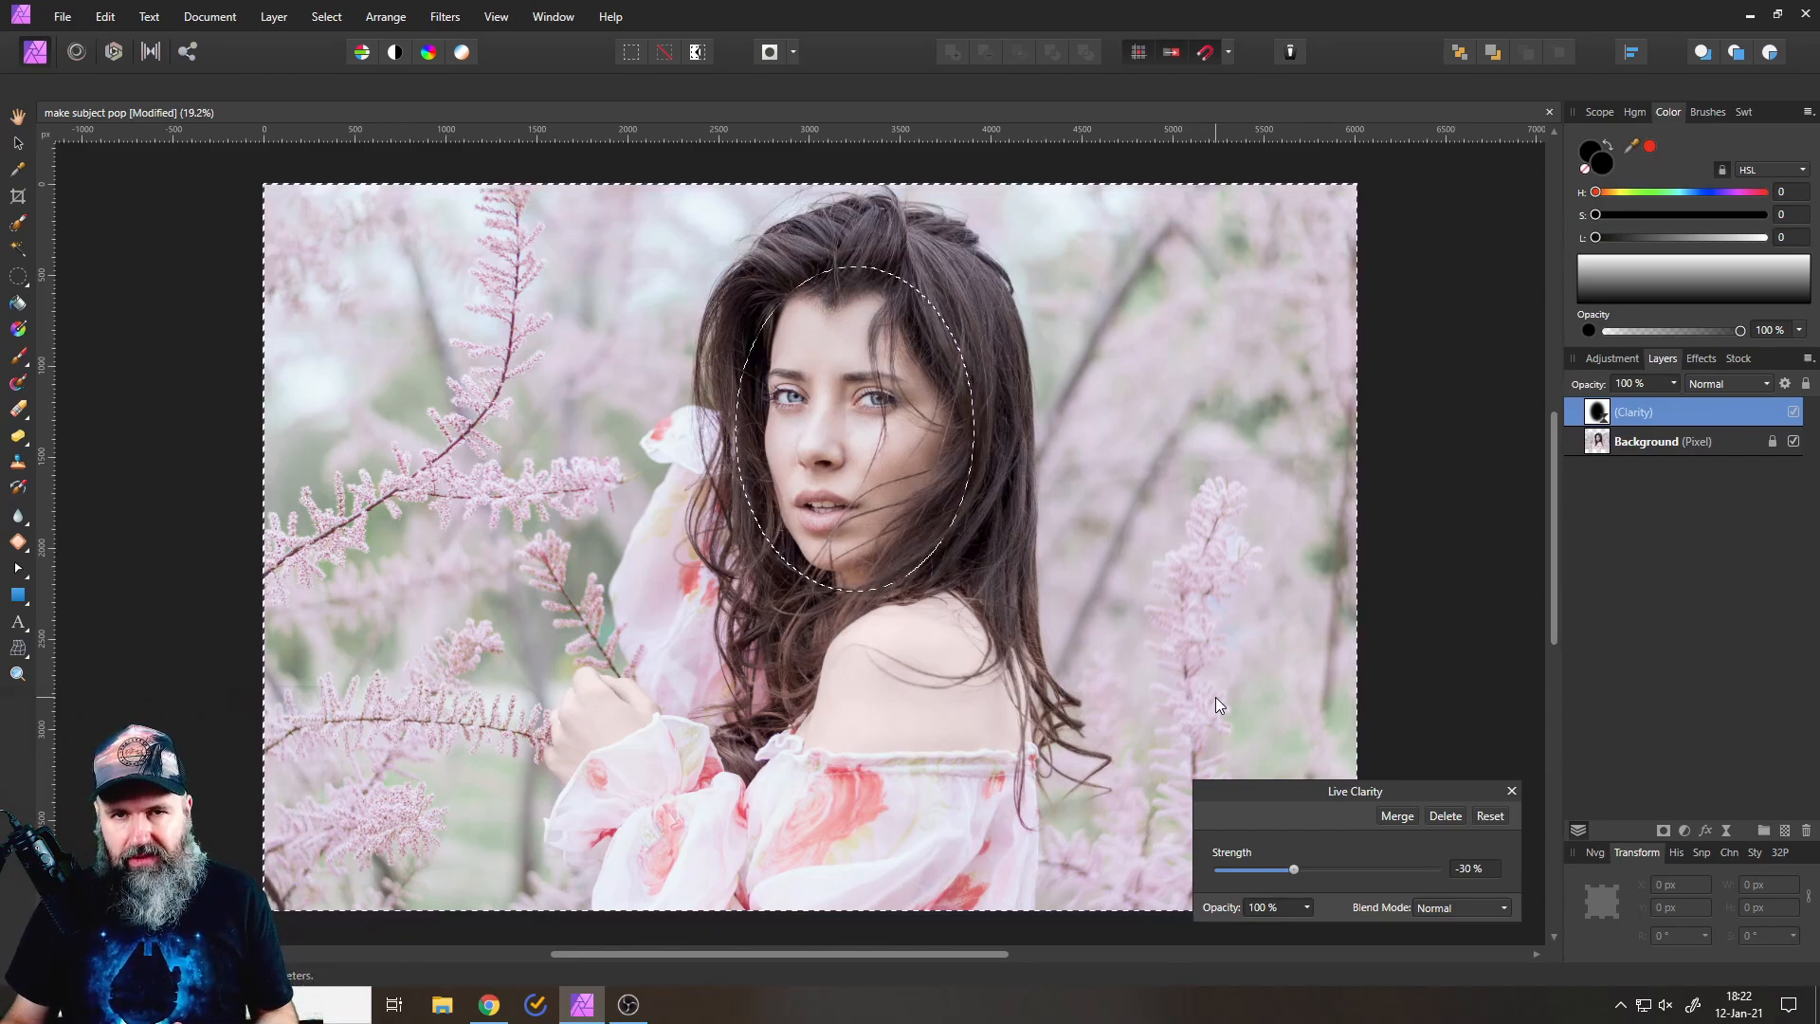
click(1510, 791)
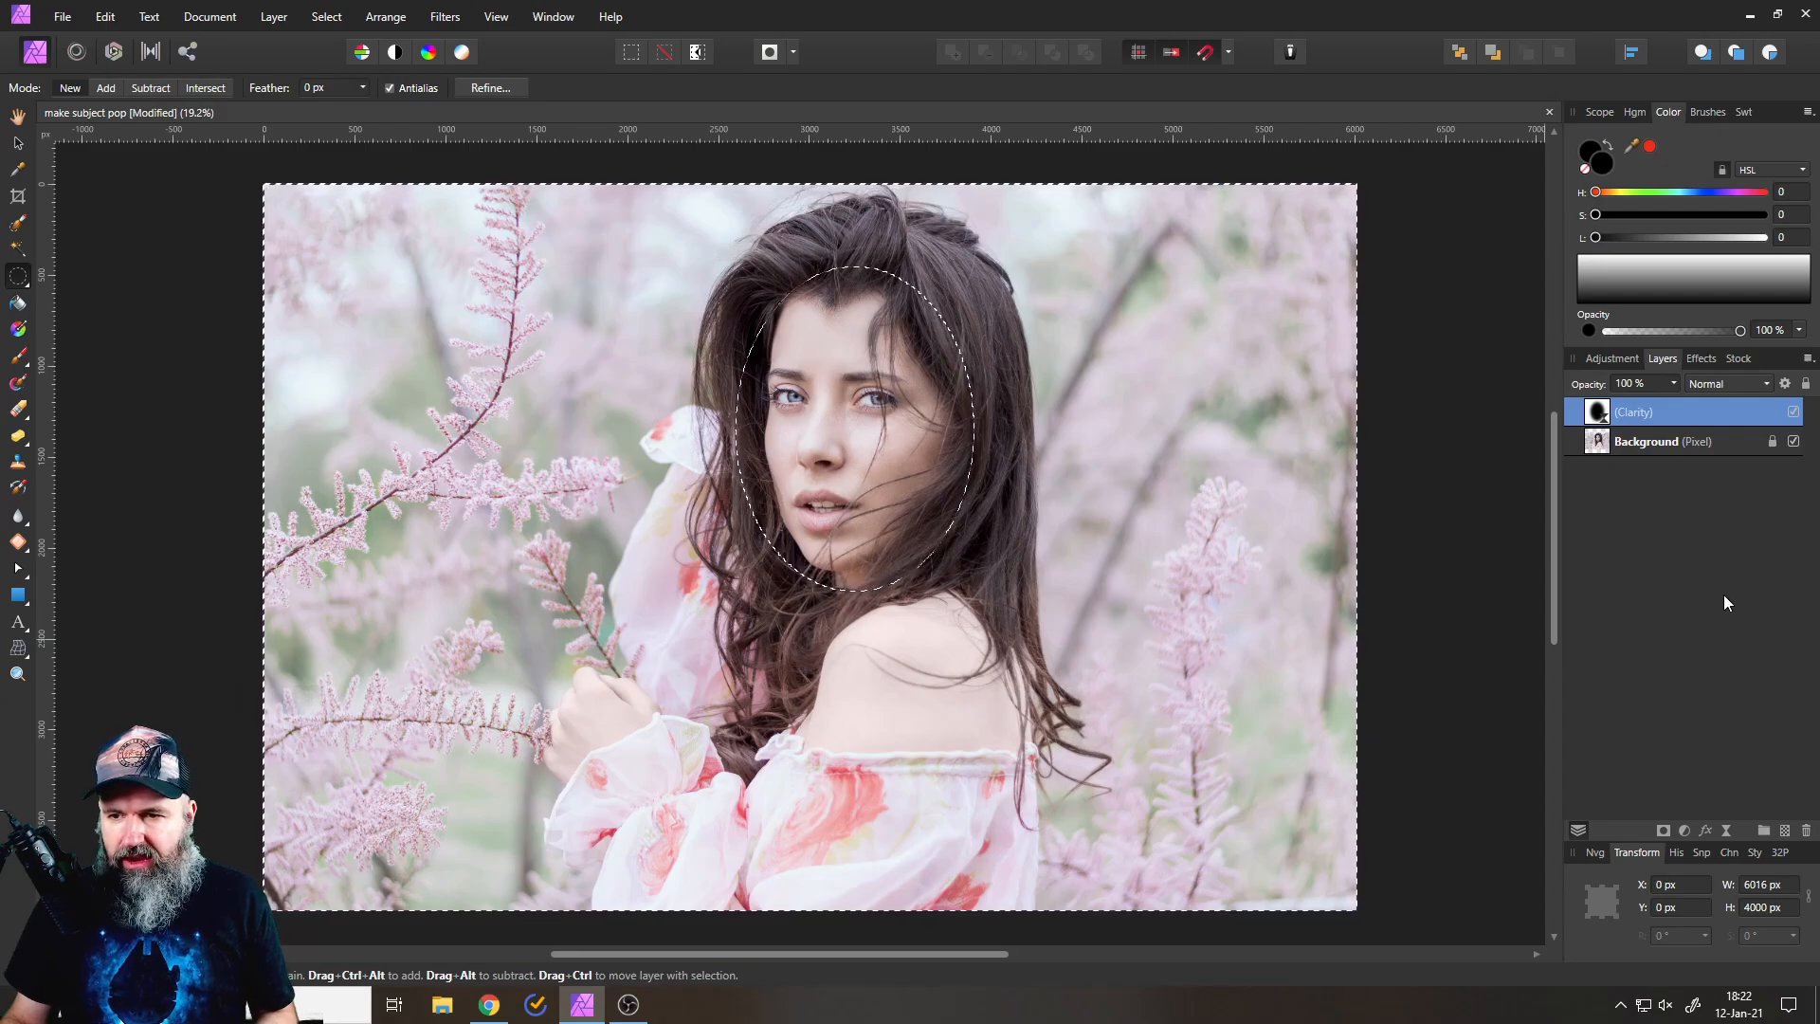
Add a Brightness/Contrast adjustment to the area around the face with brightness -38% and contrast 18%.
click(1685, 829)
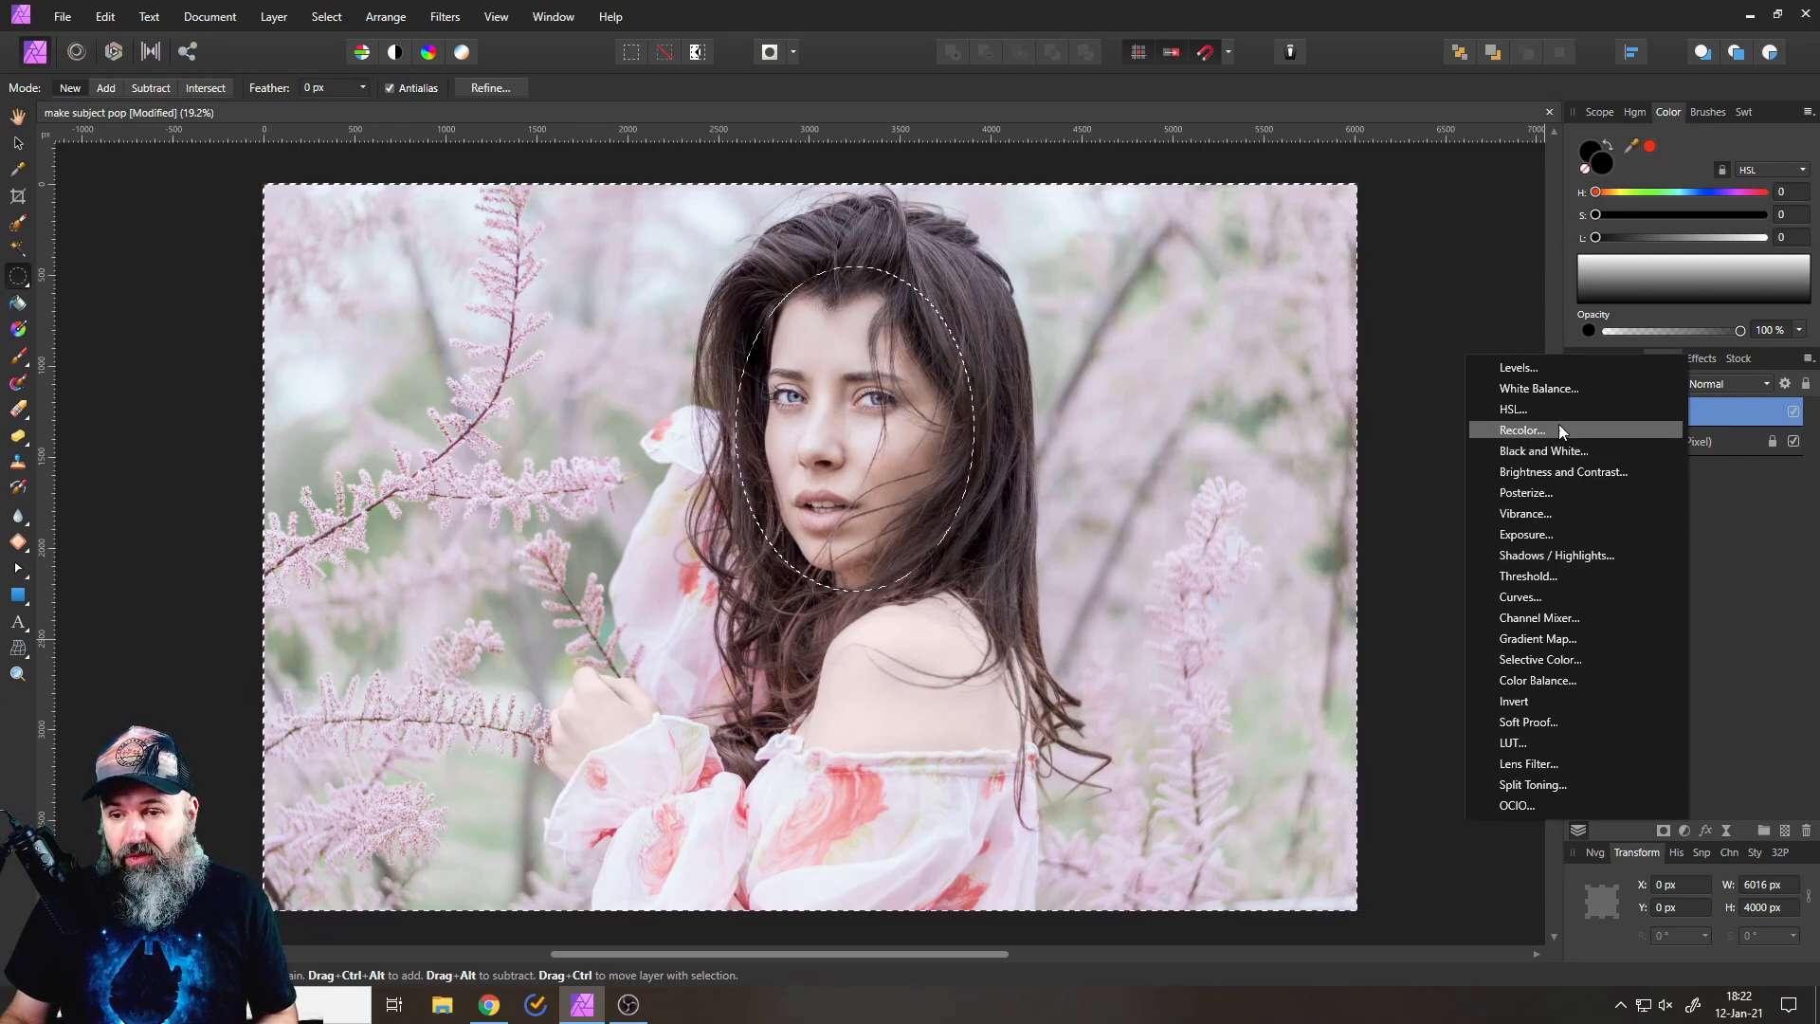
click(1555, 472)
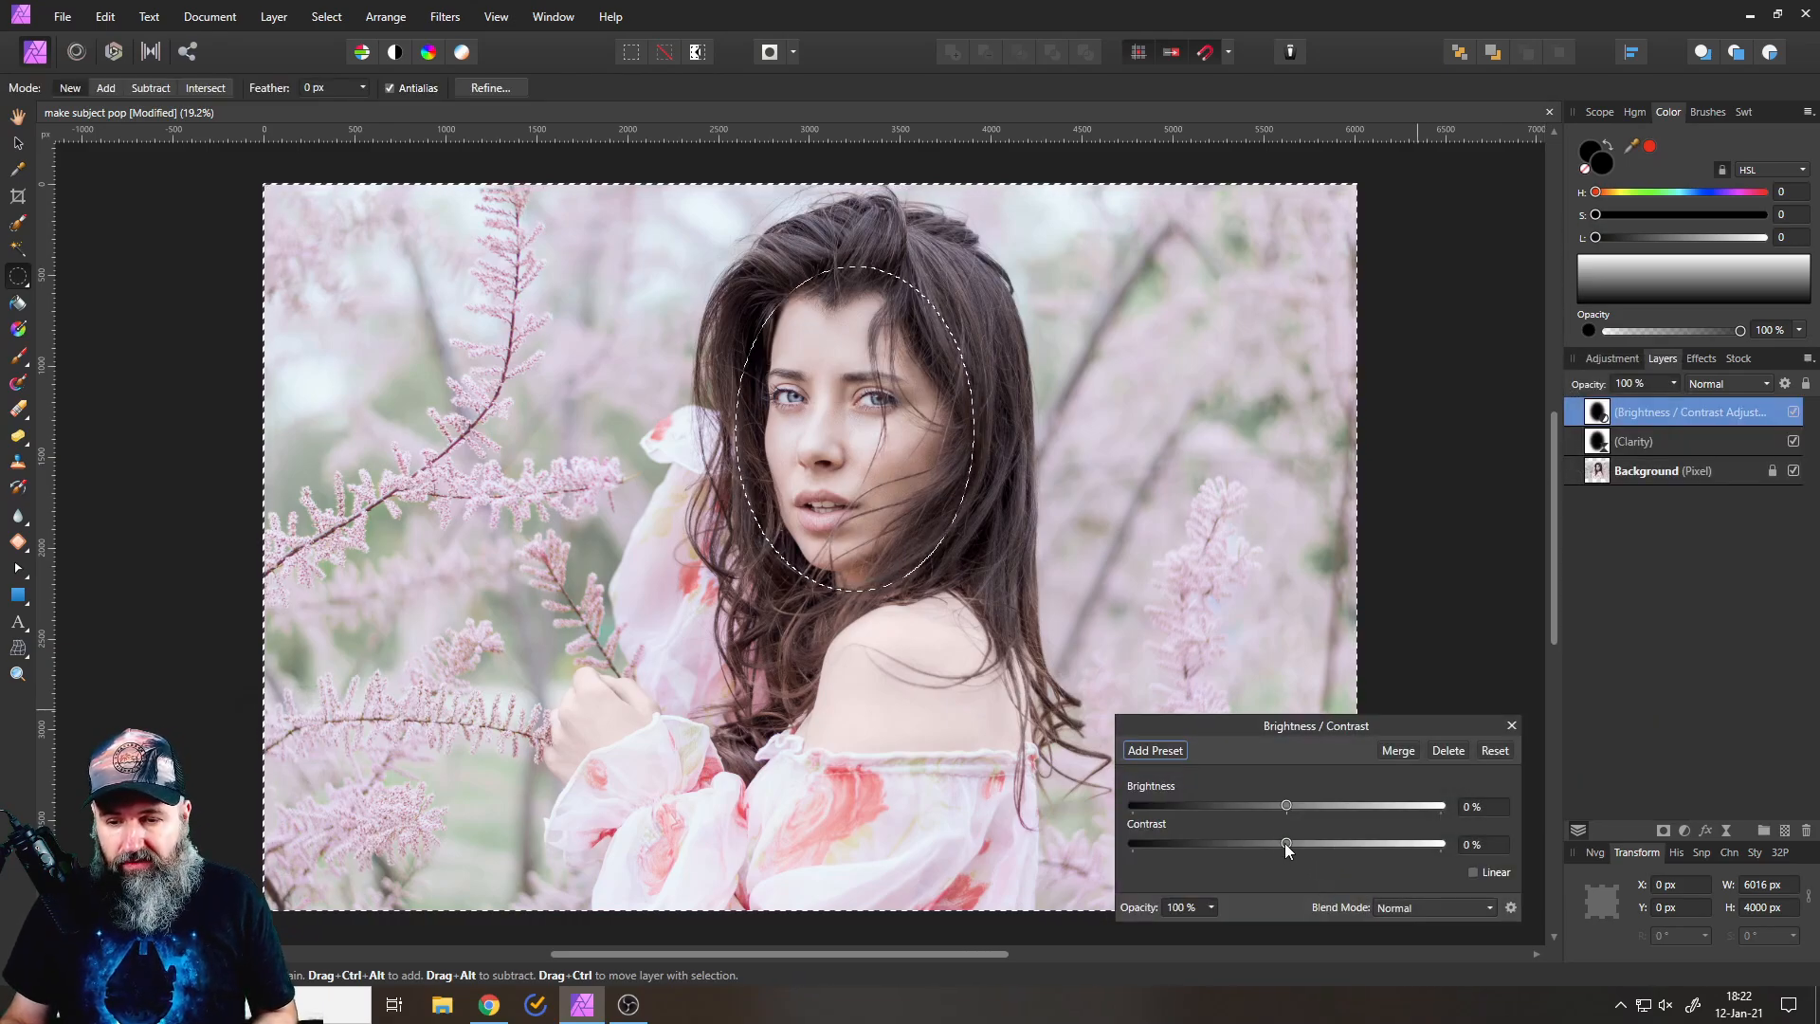
drag(1285, 844, 1301, 846)
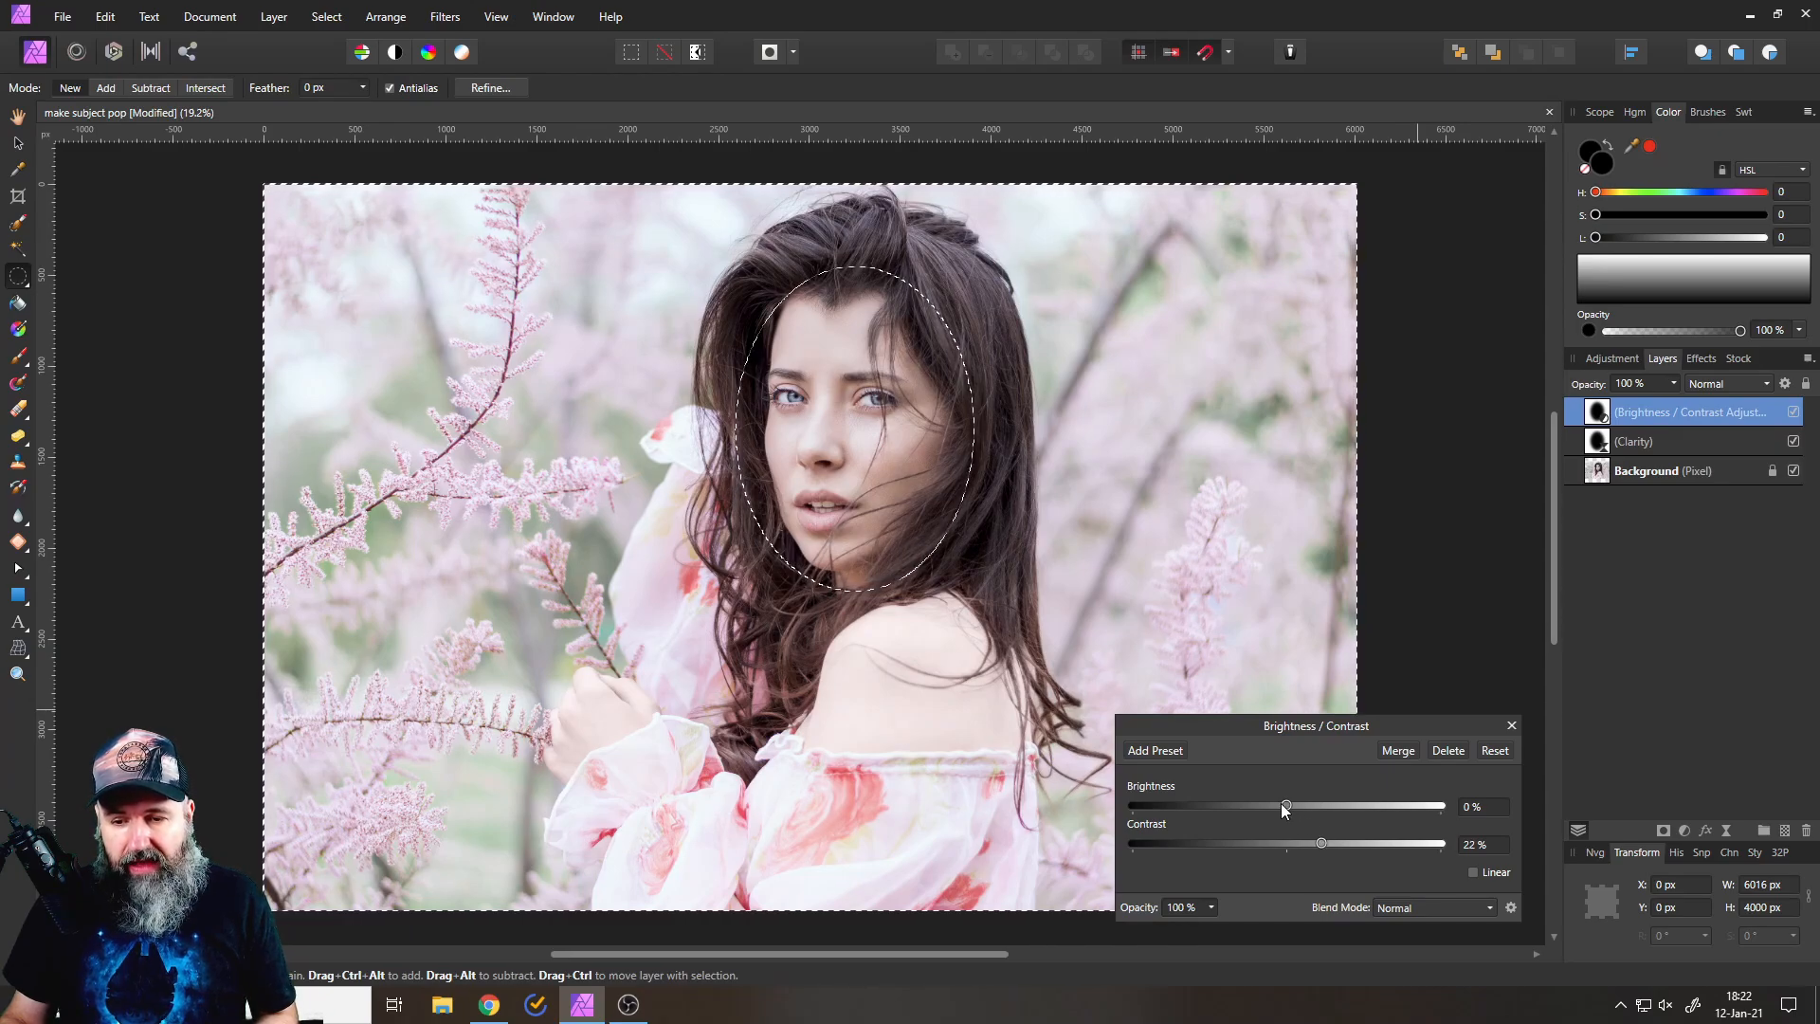
drag(1286, 806, 1231, 806)
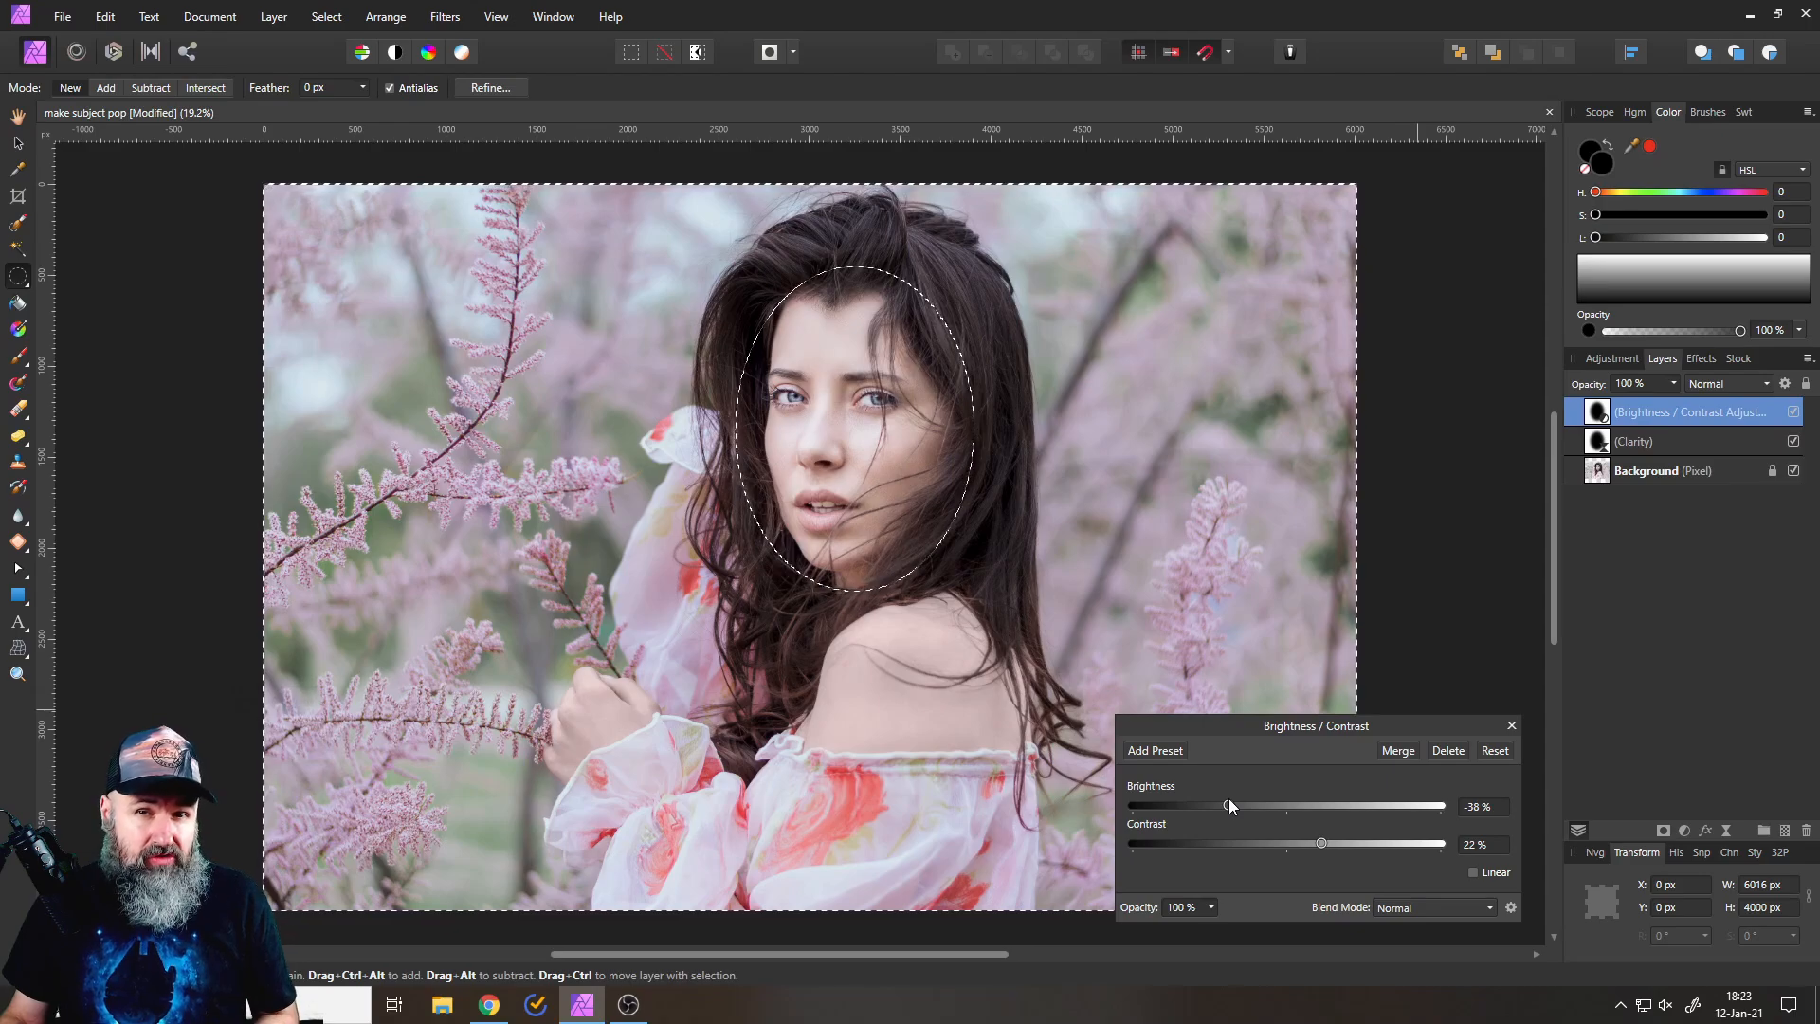
drag(1229, 799, 1229, 805)
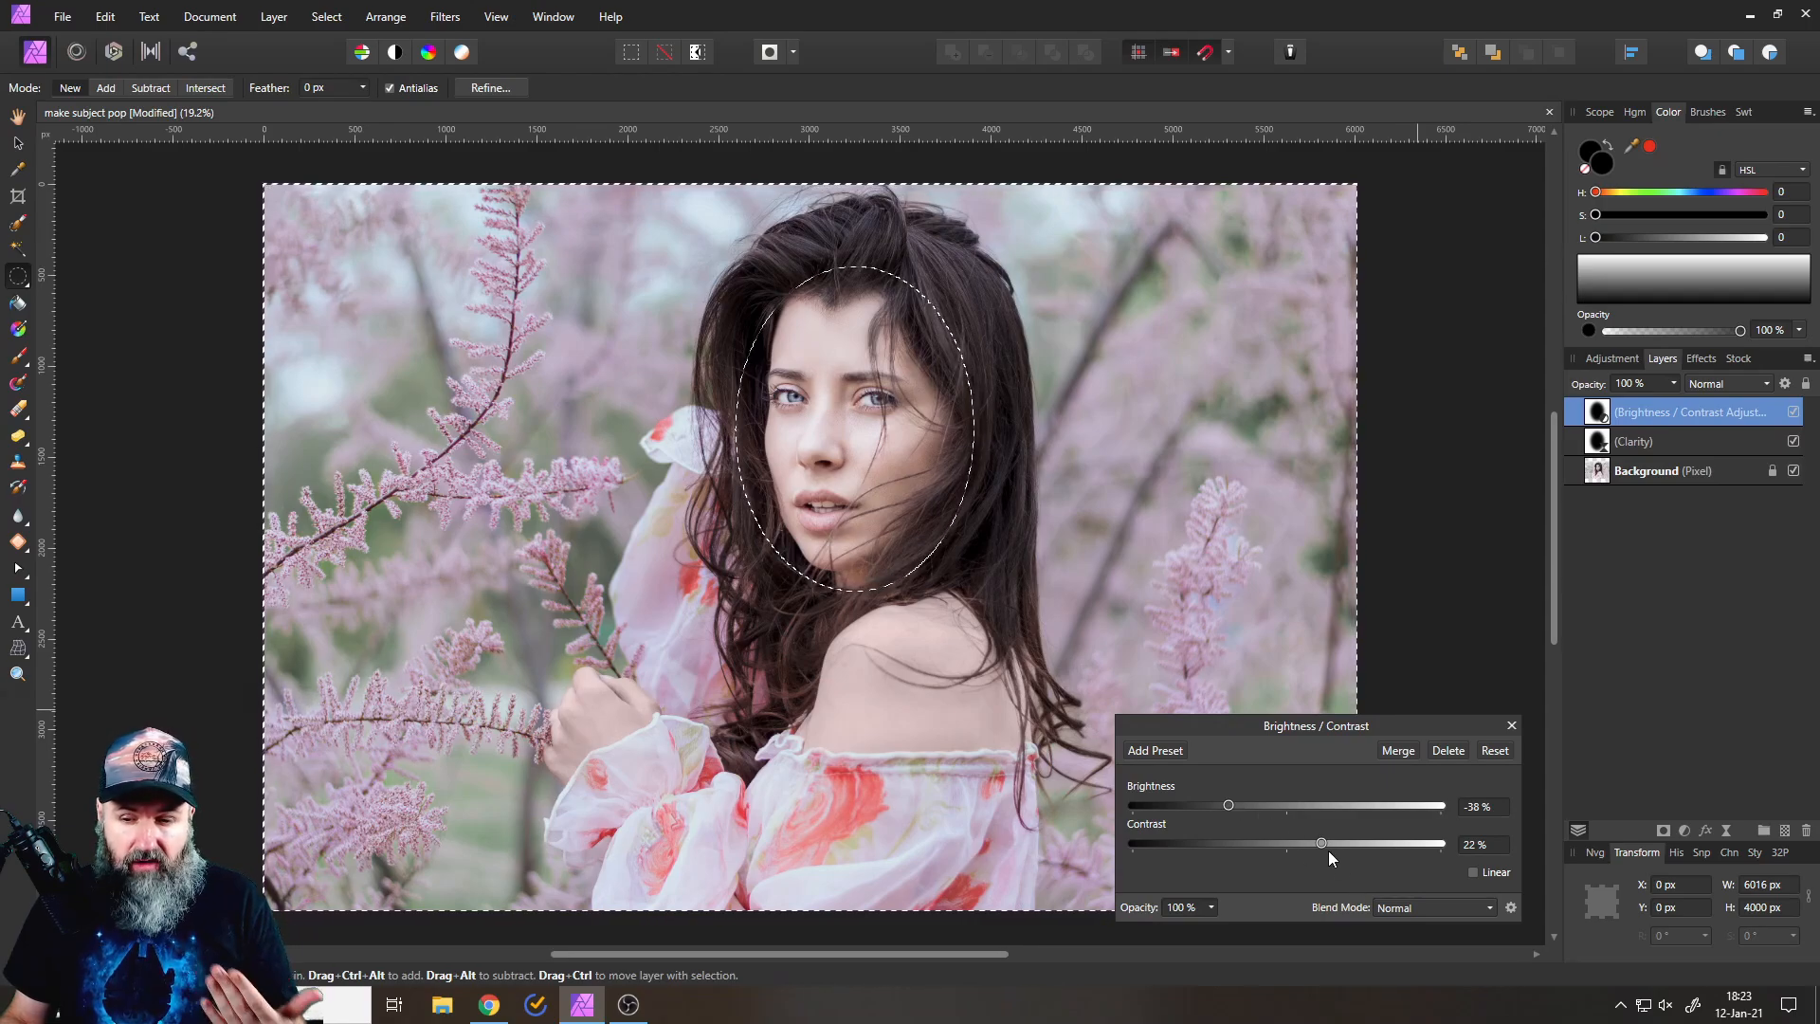
mouse_move(1322, 844)
mouse_down()
mouse_move(1344, 841)
mouse_move(1244, 843)
mouse_move(1316, 840)
mouse_up()
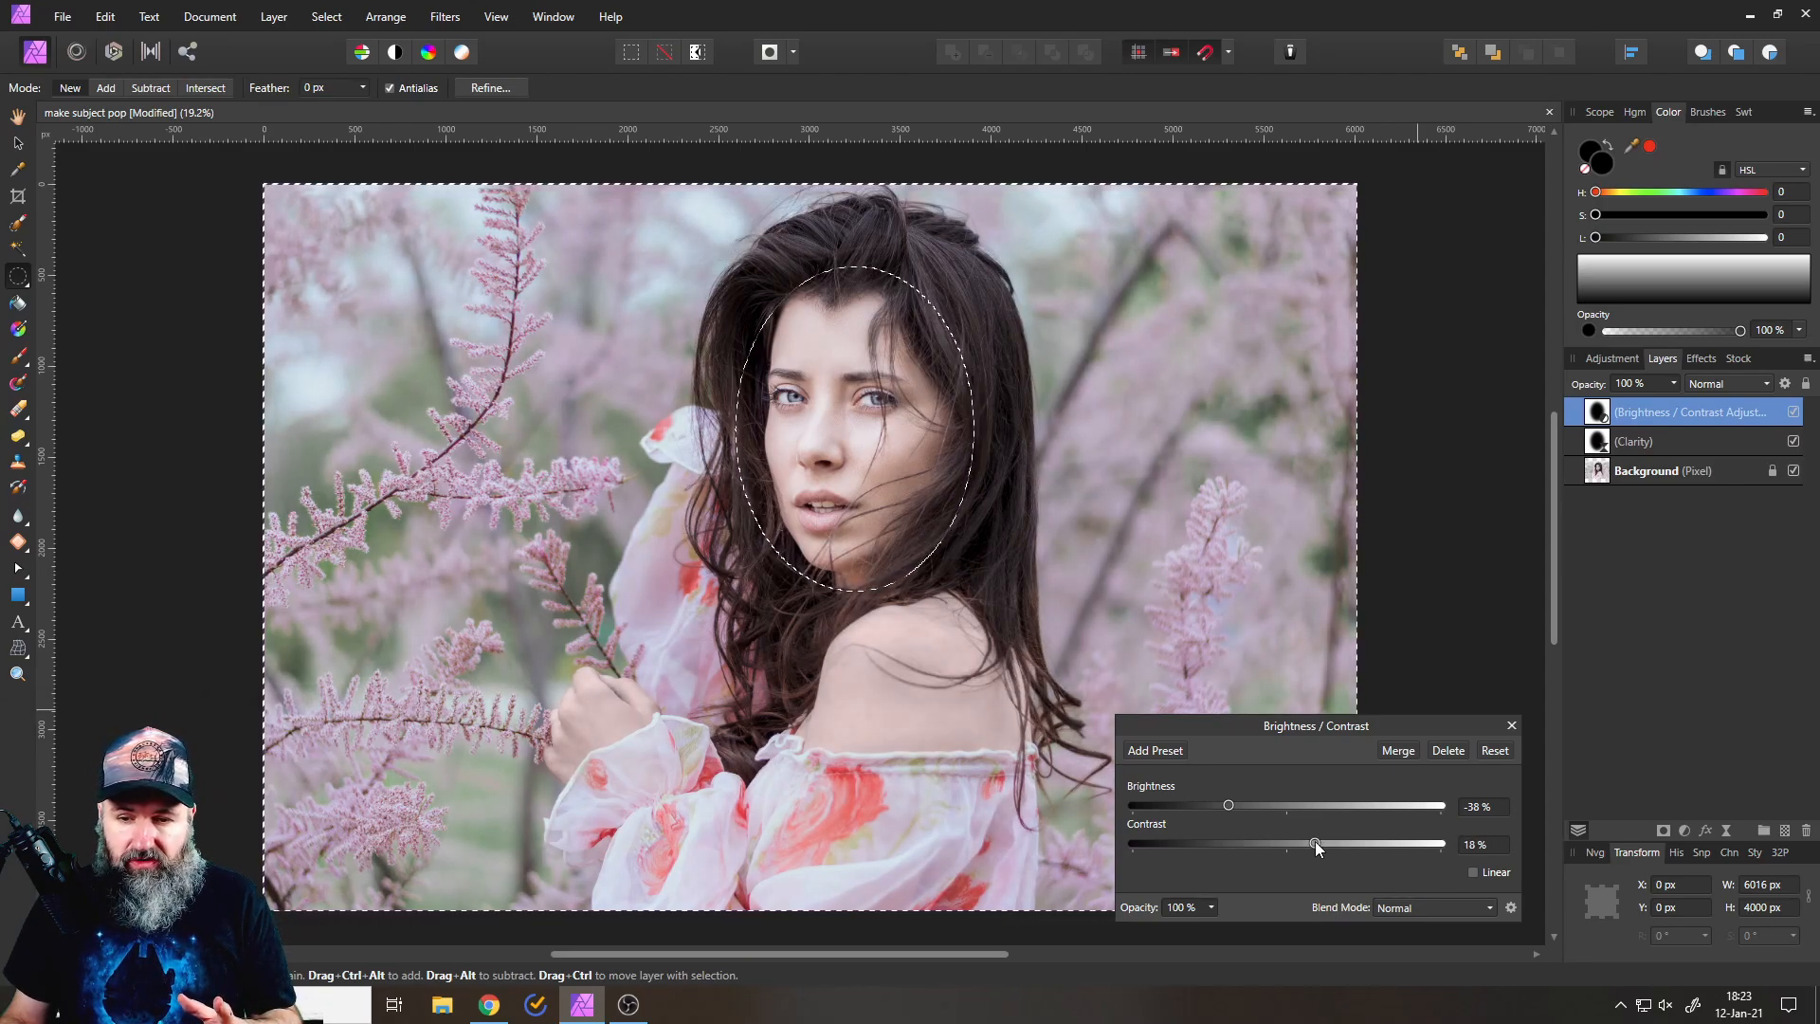
click(1511, 726)
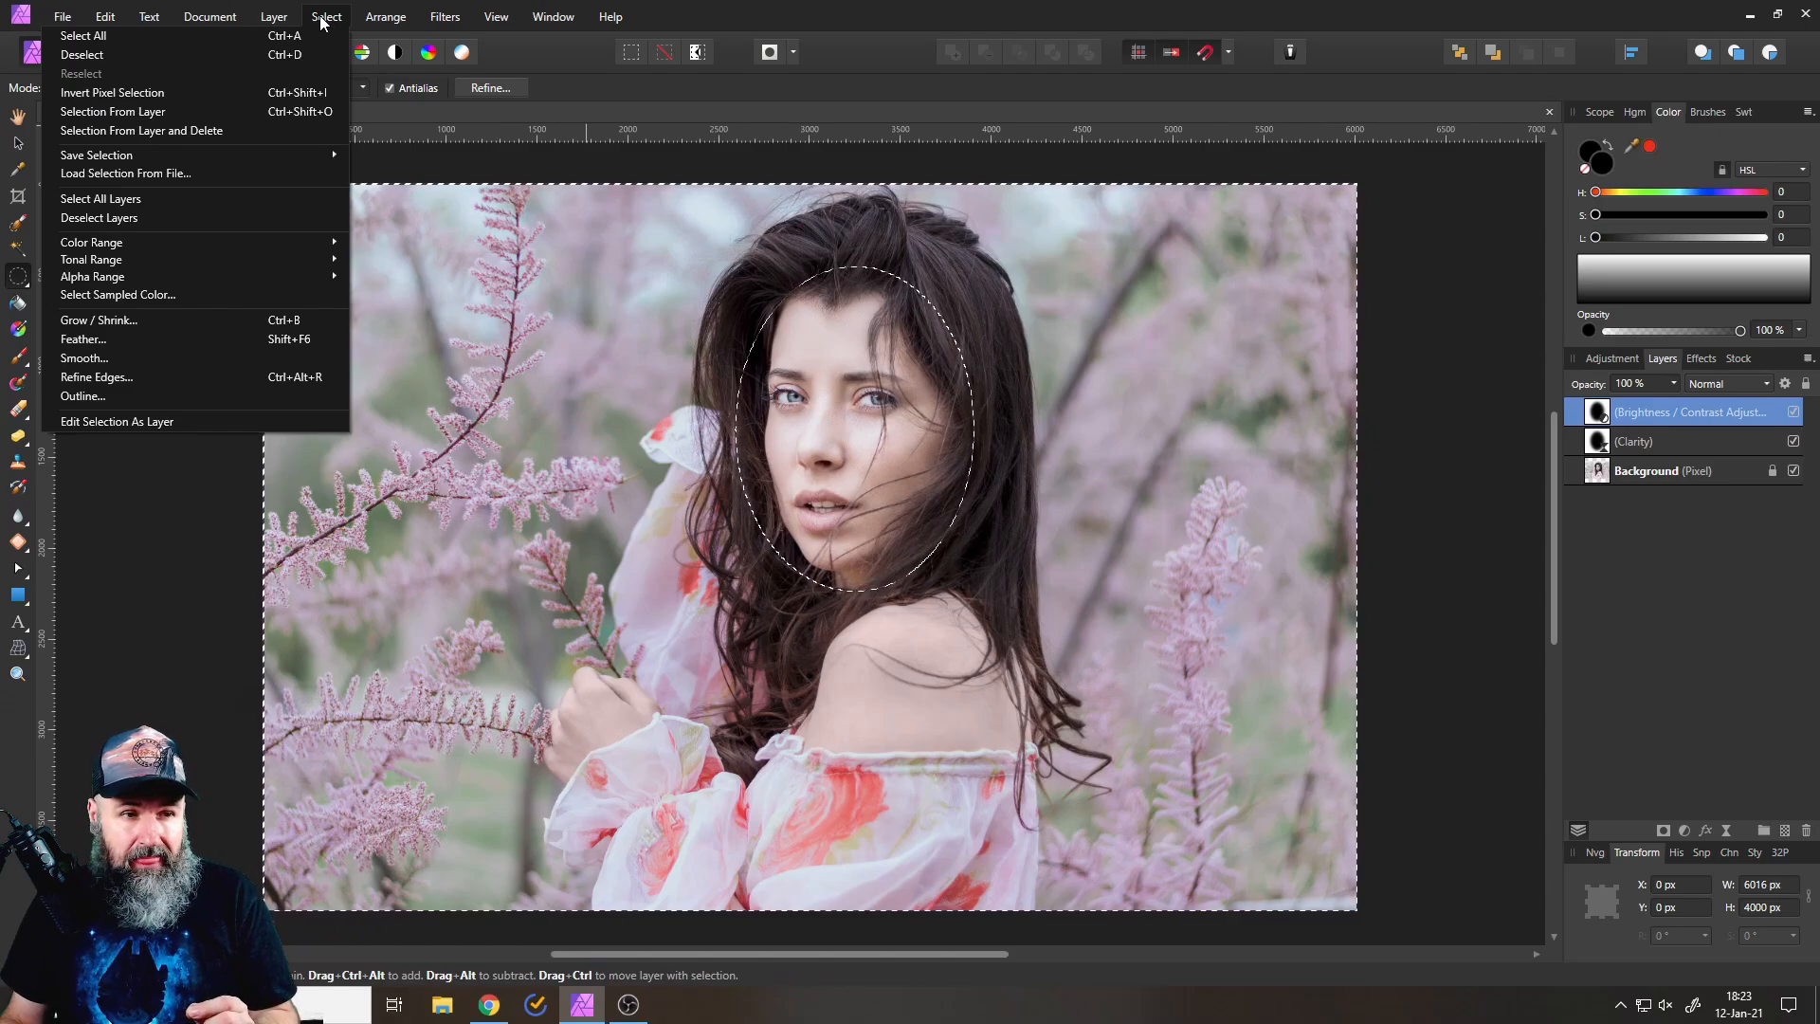
Invert the selection back to the face and add a live Unsharp Mask filter with radius 0.8 px and factor 0.783.
click(303, 99)
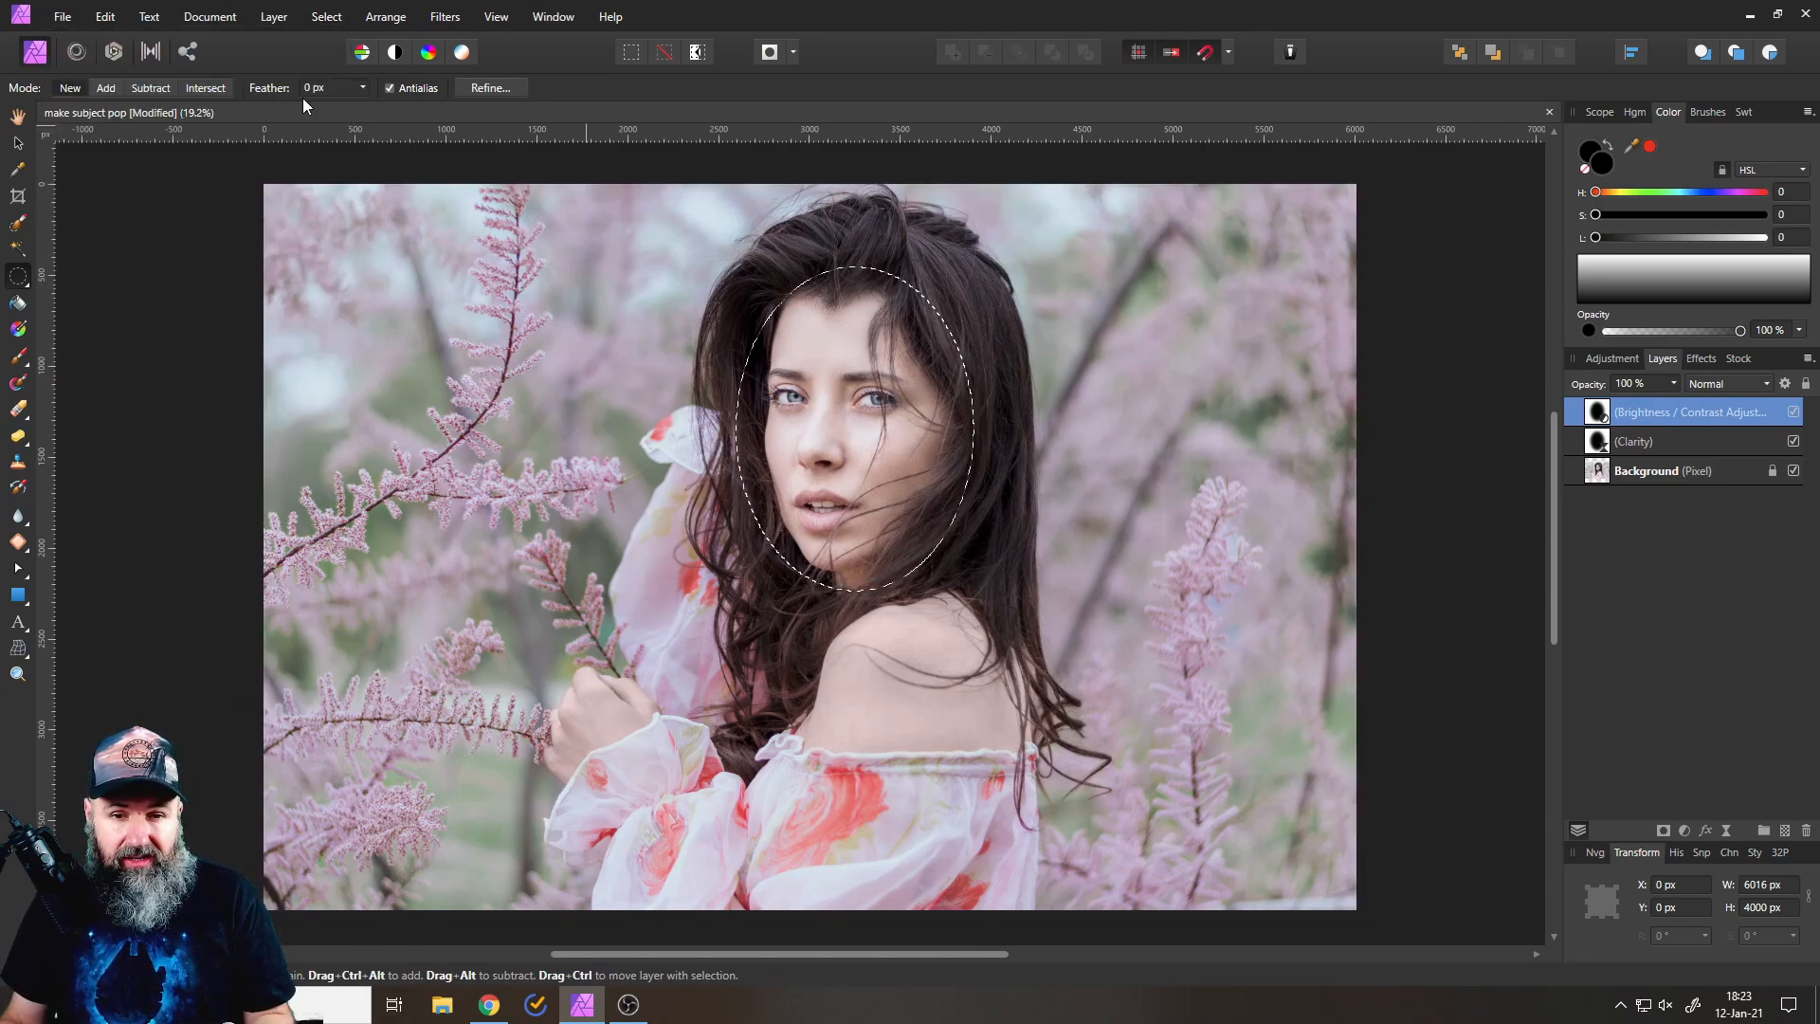
click(1723, 831)
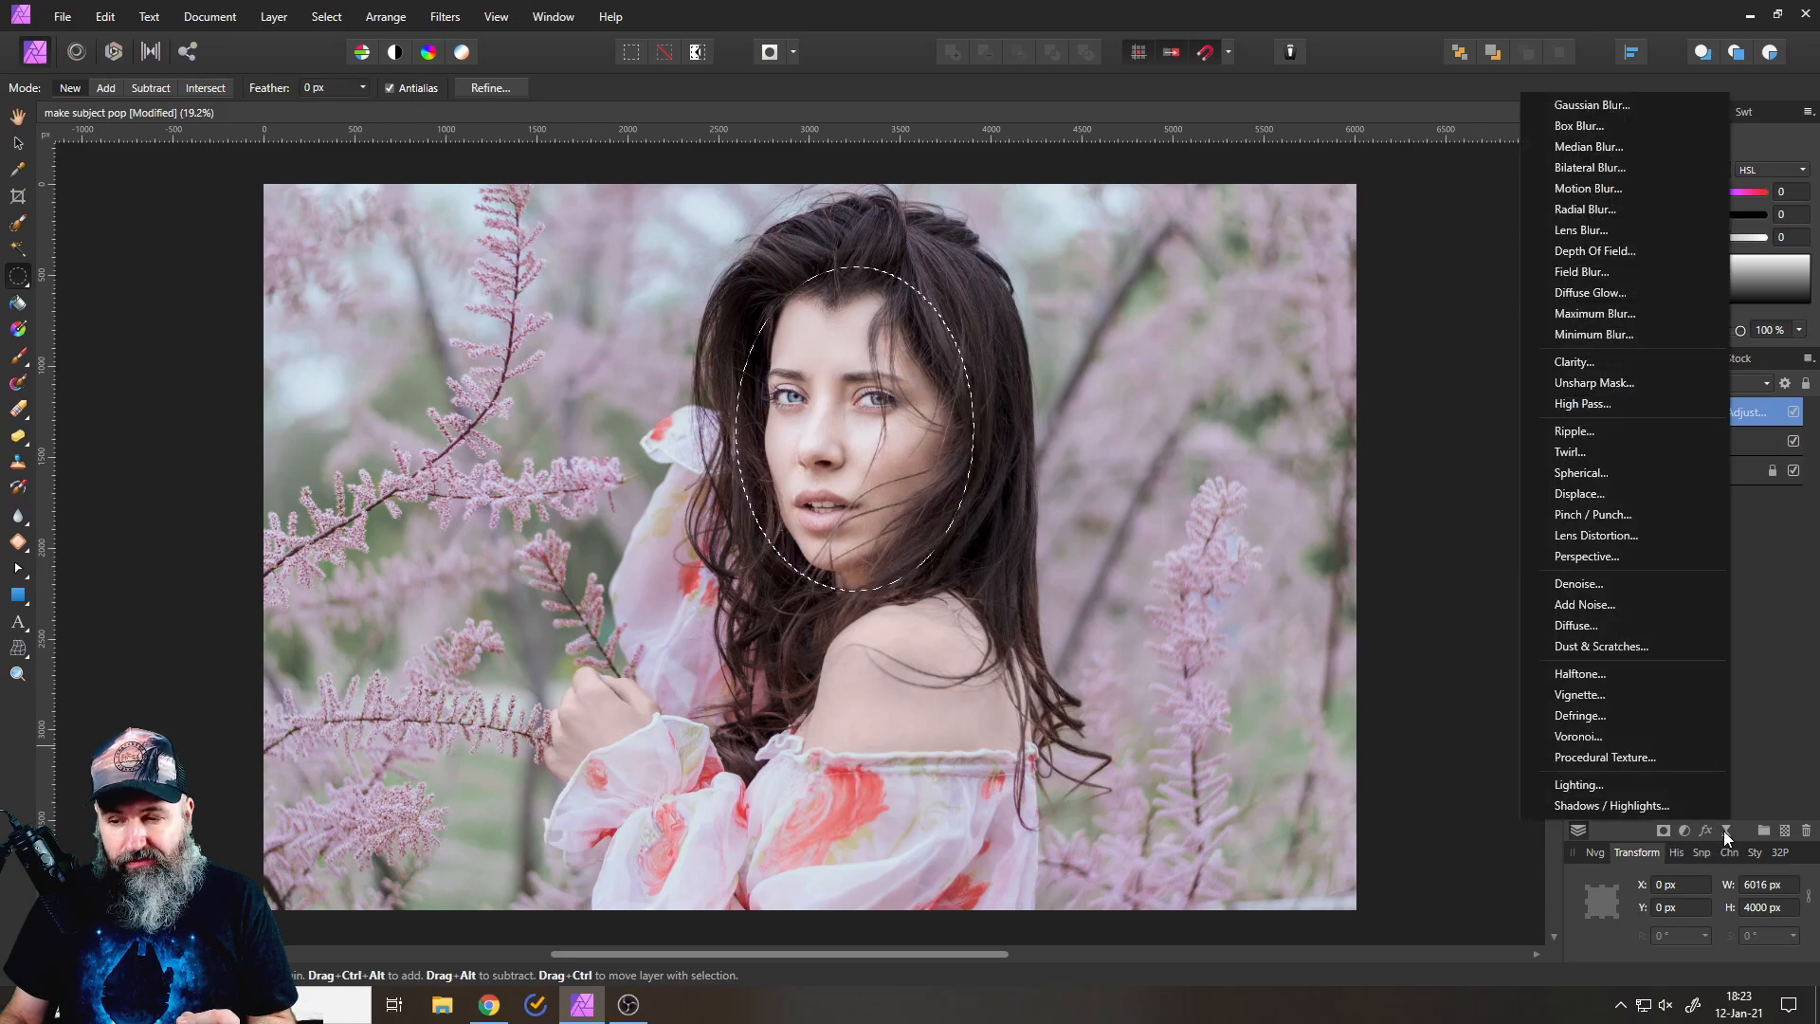
click(1623, 385)
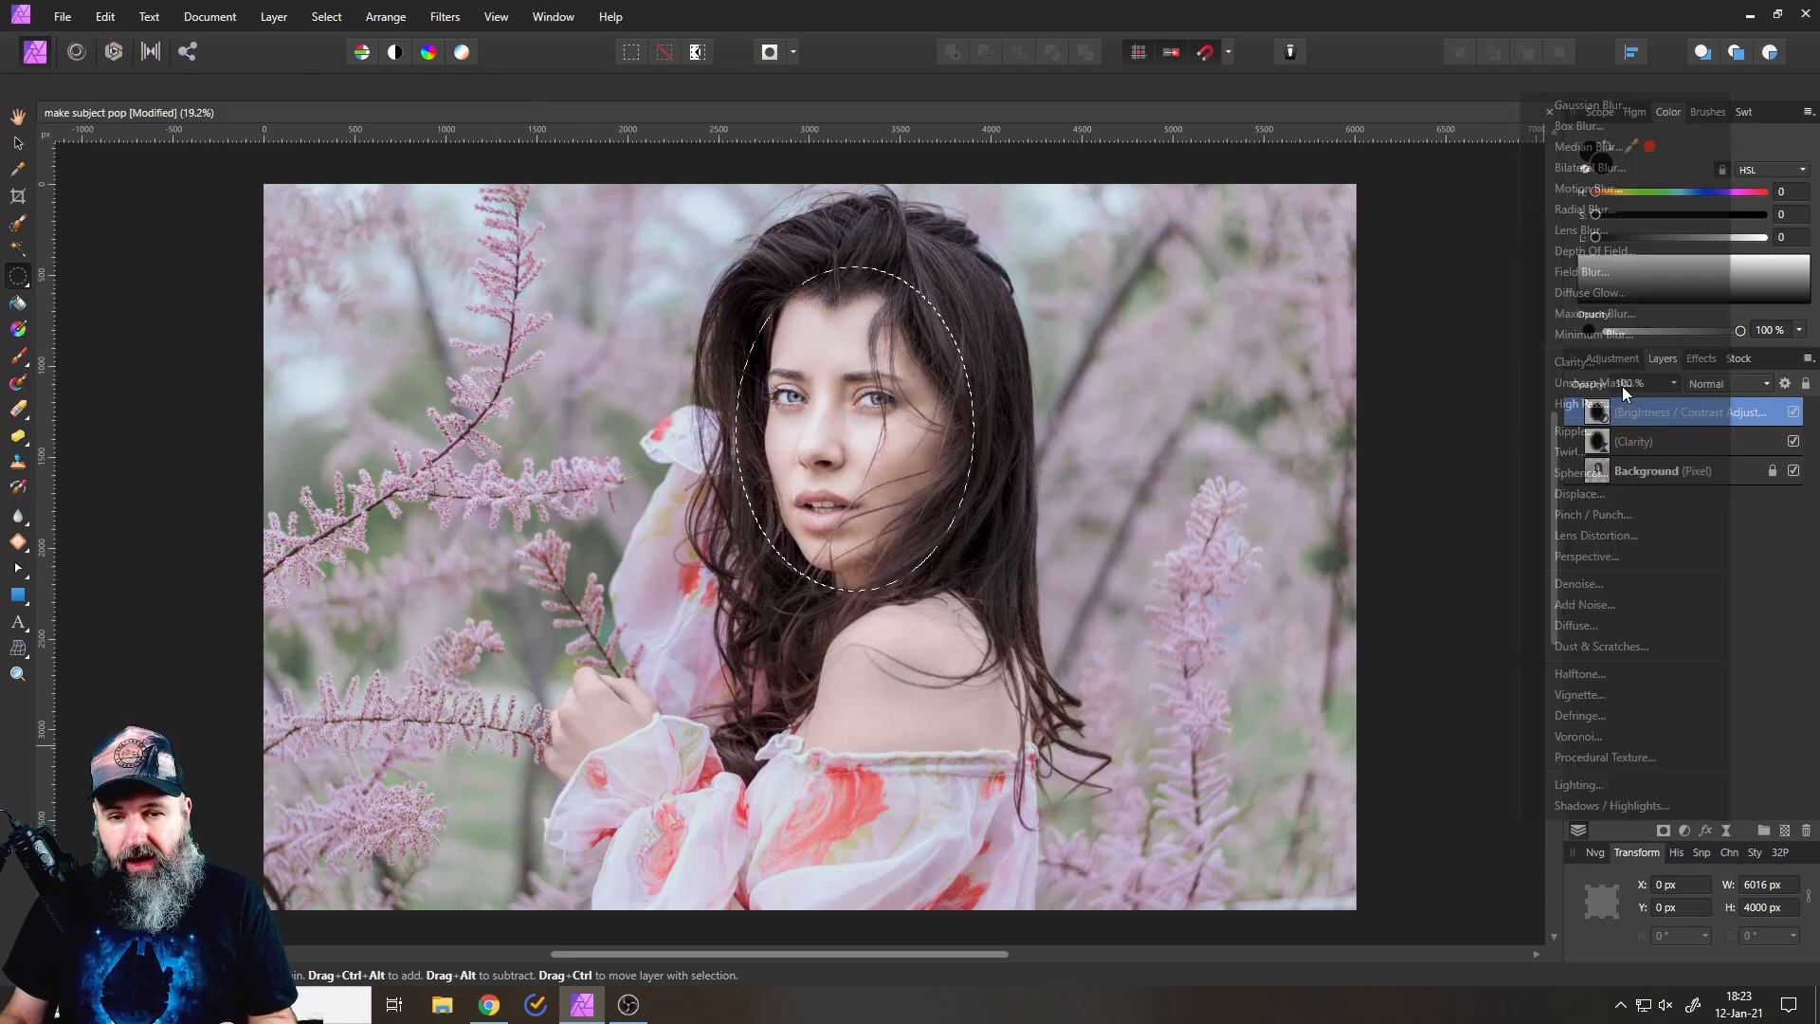
drag(1314, 727, 1300, 513)
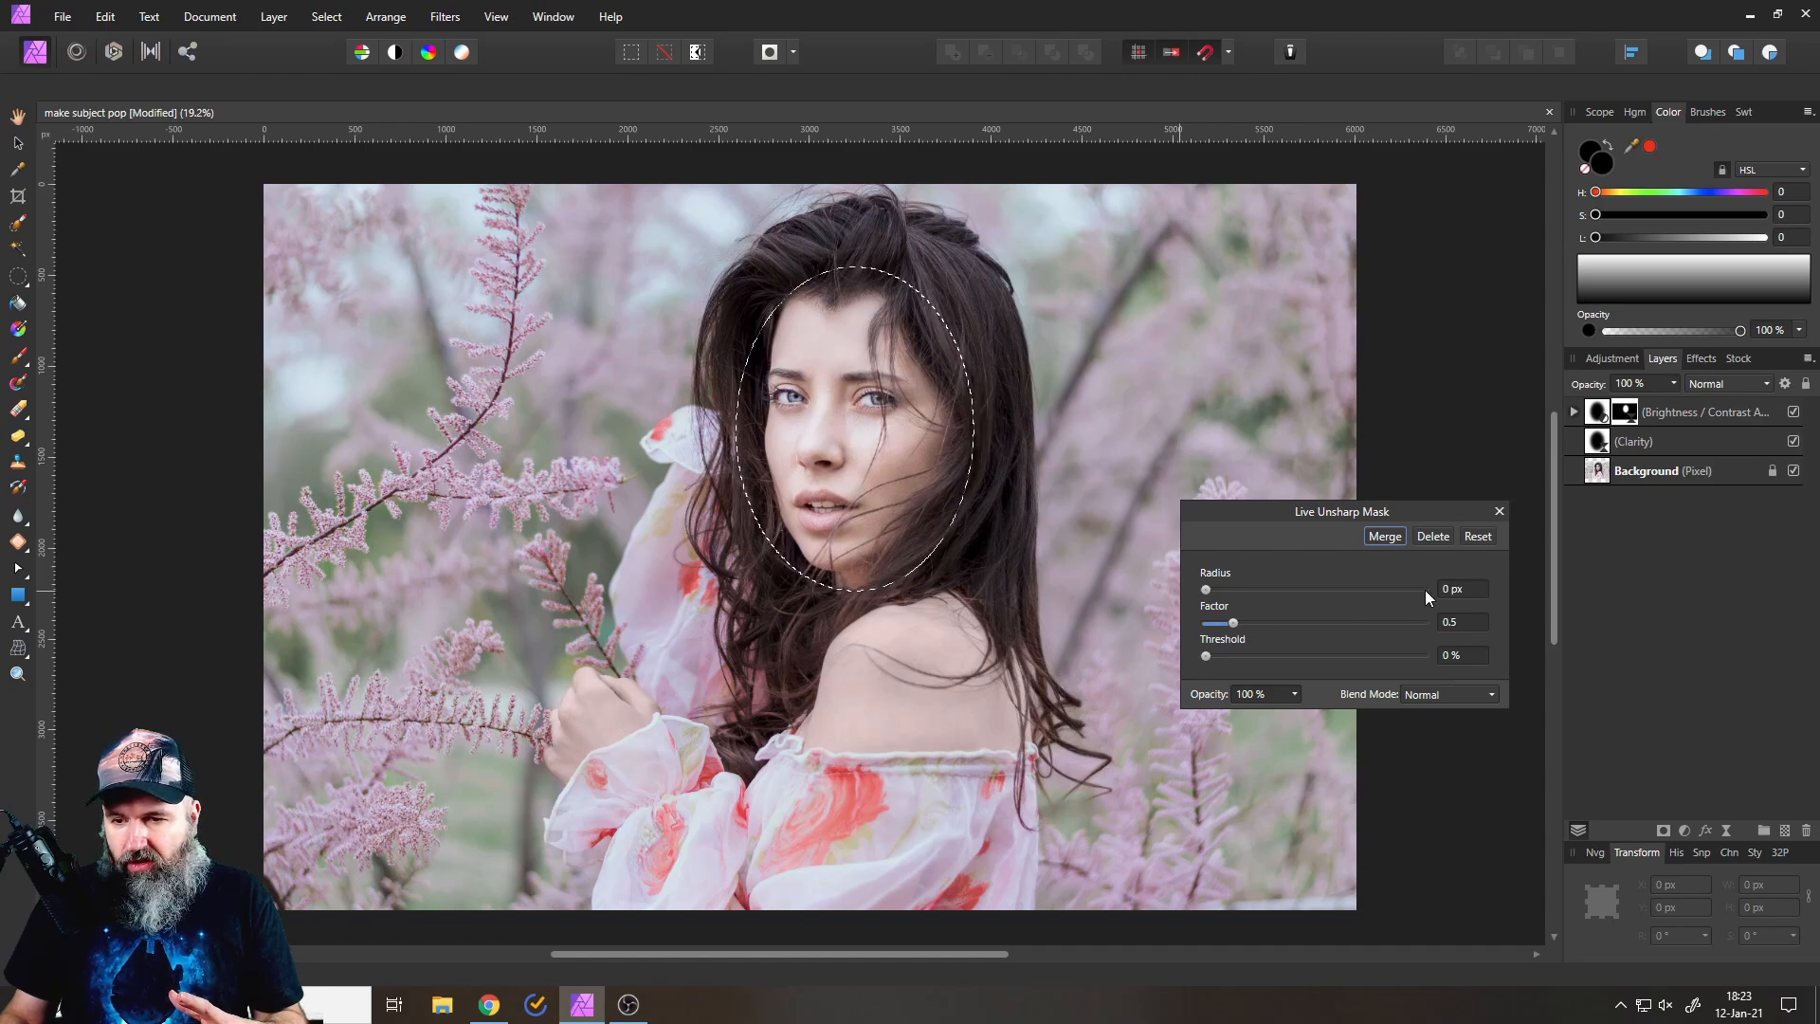
scroll(1460, 590, up, 1)
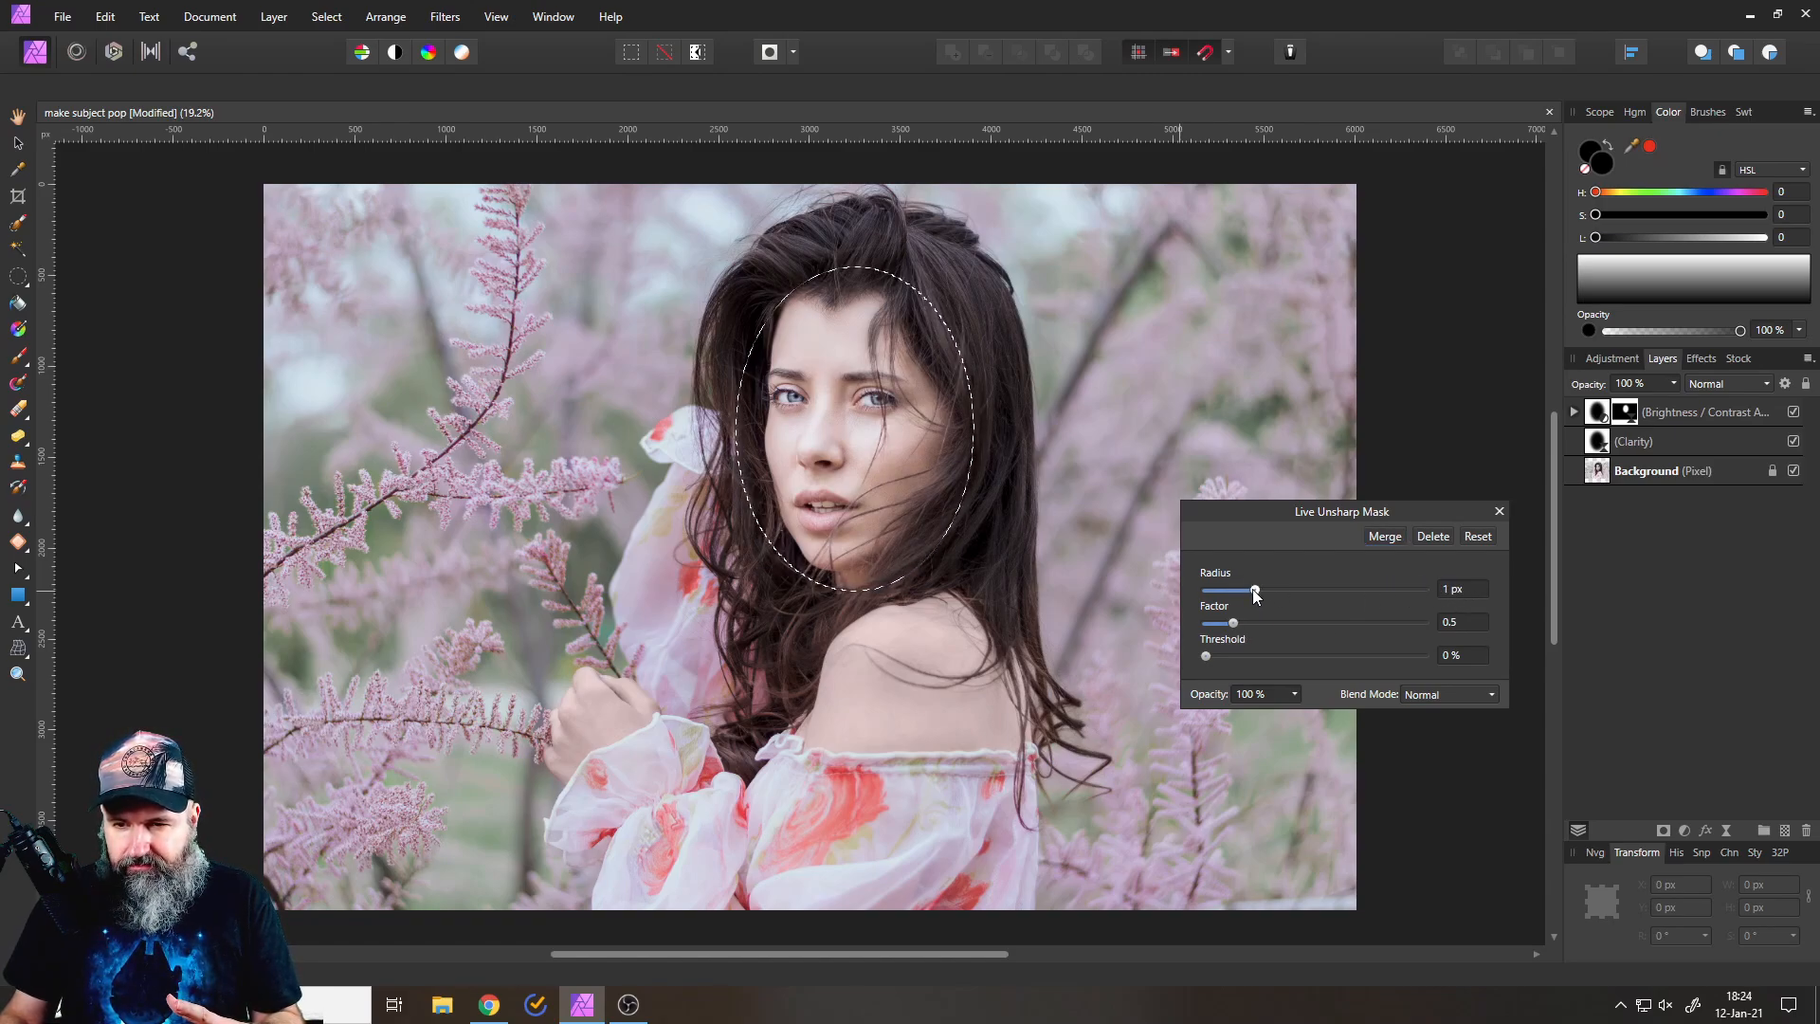
mouse_move(1253, 590)
mouse_down()
mouse_move(1237, 589)
mouse_move(1248, 616)
mouse_up()
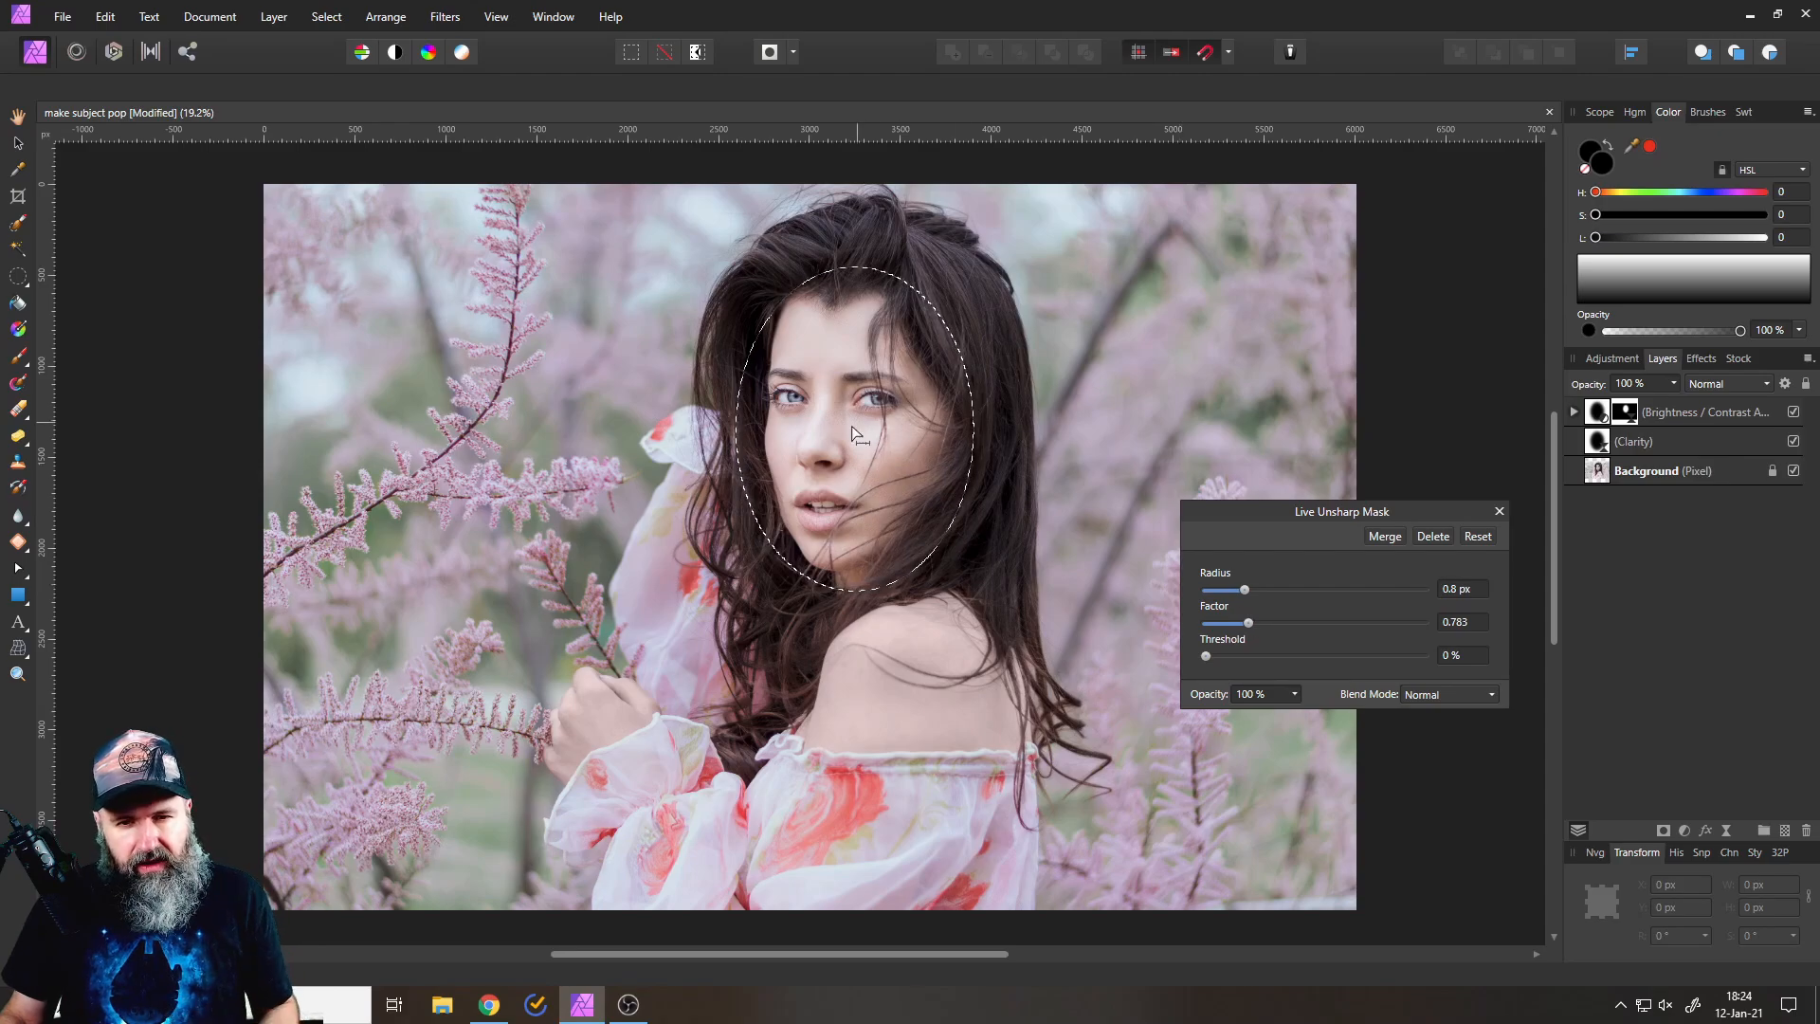
Move the Unsharp Mask out of the Brightness/Contrast adjustment onto its own layer above it, and compare the face with and without sharpening.
scroll(838, 420, up, 5)
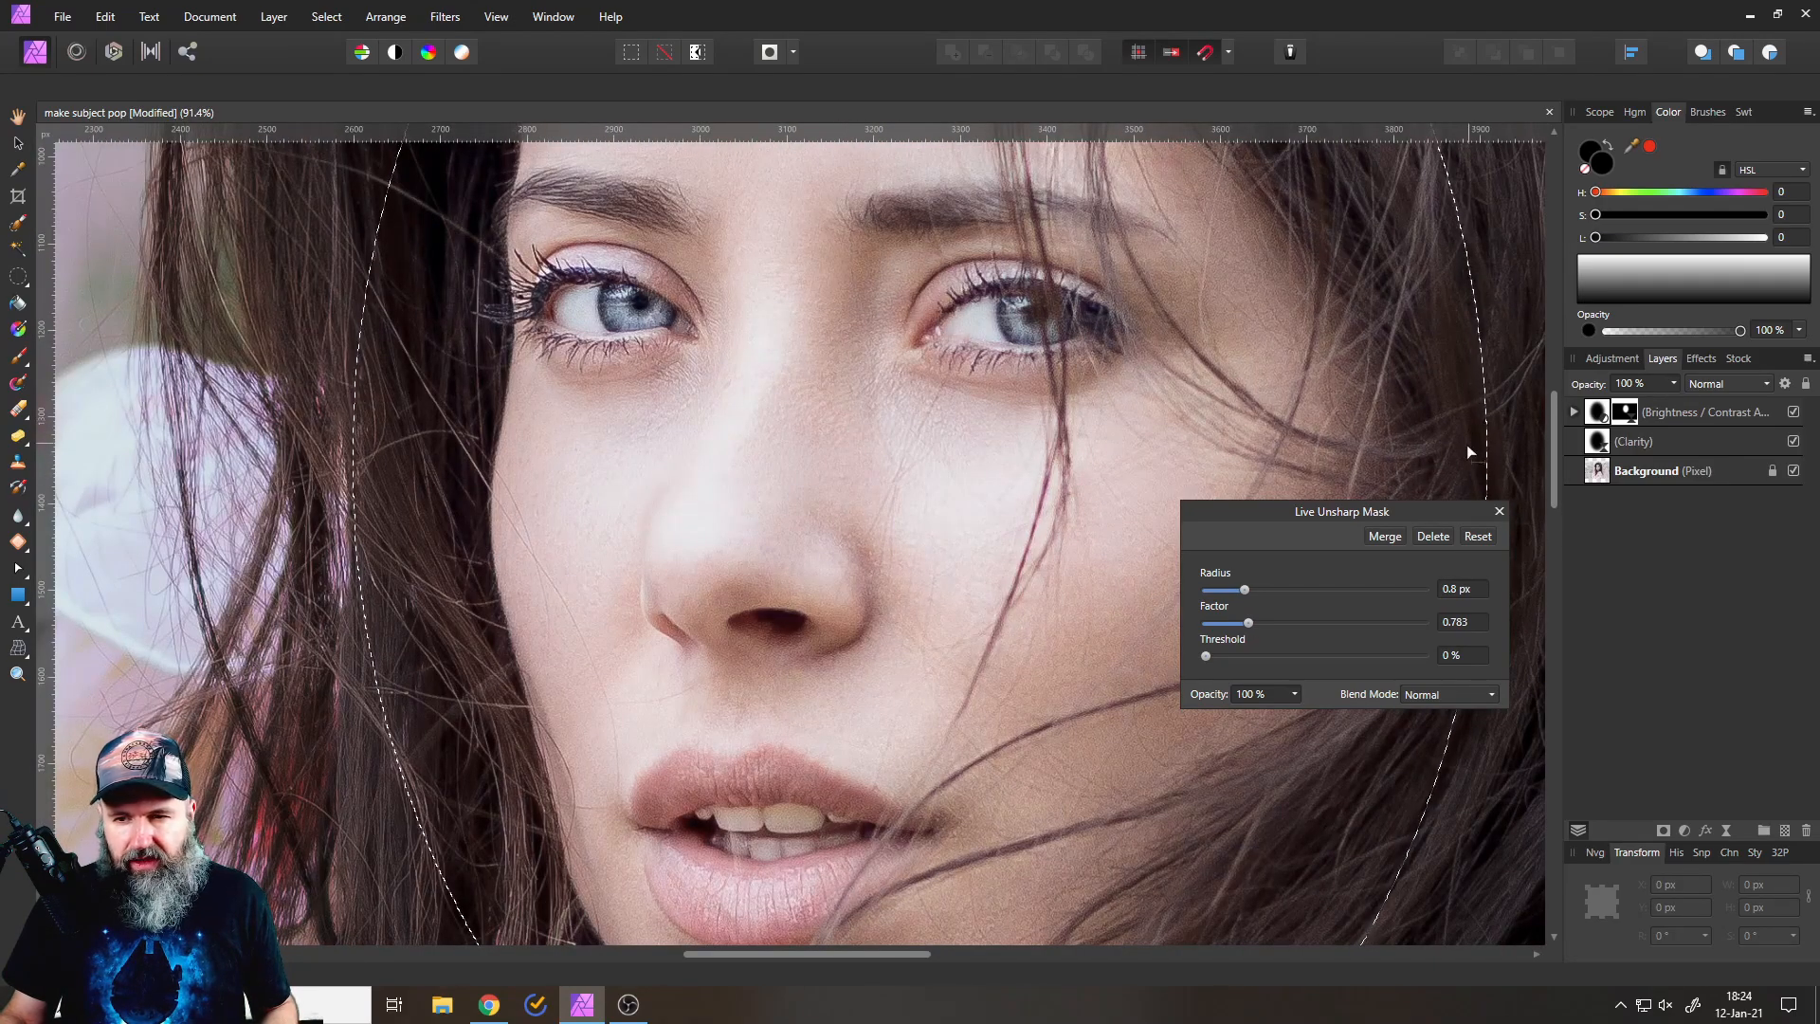
click(1572, 414)
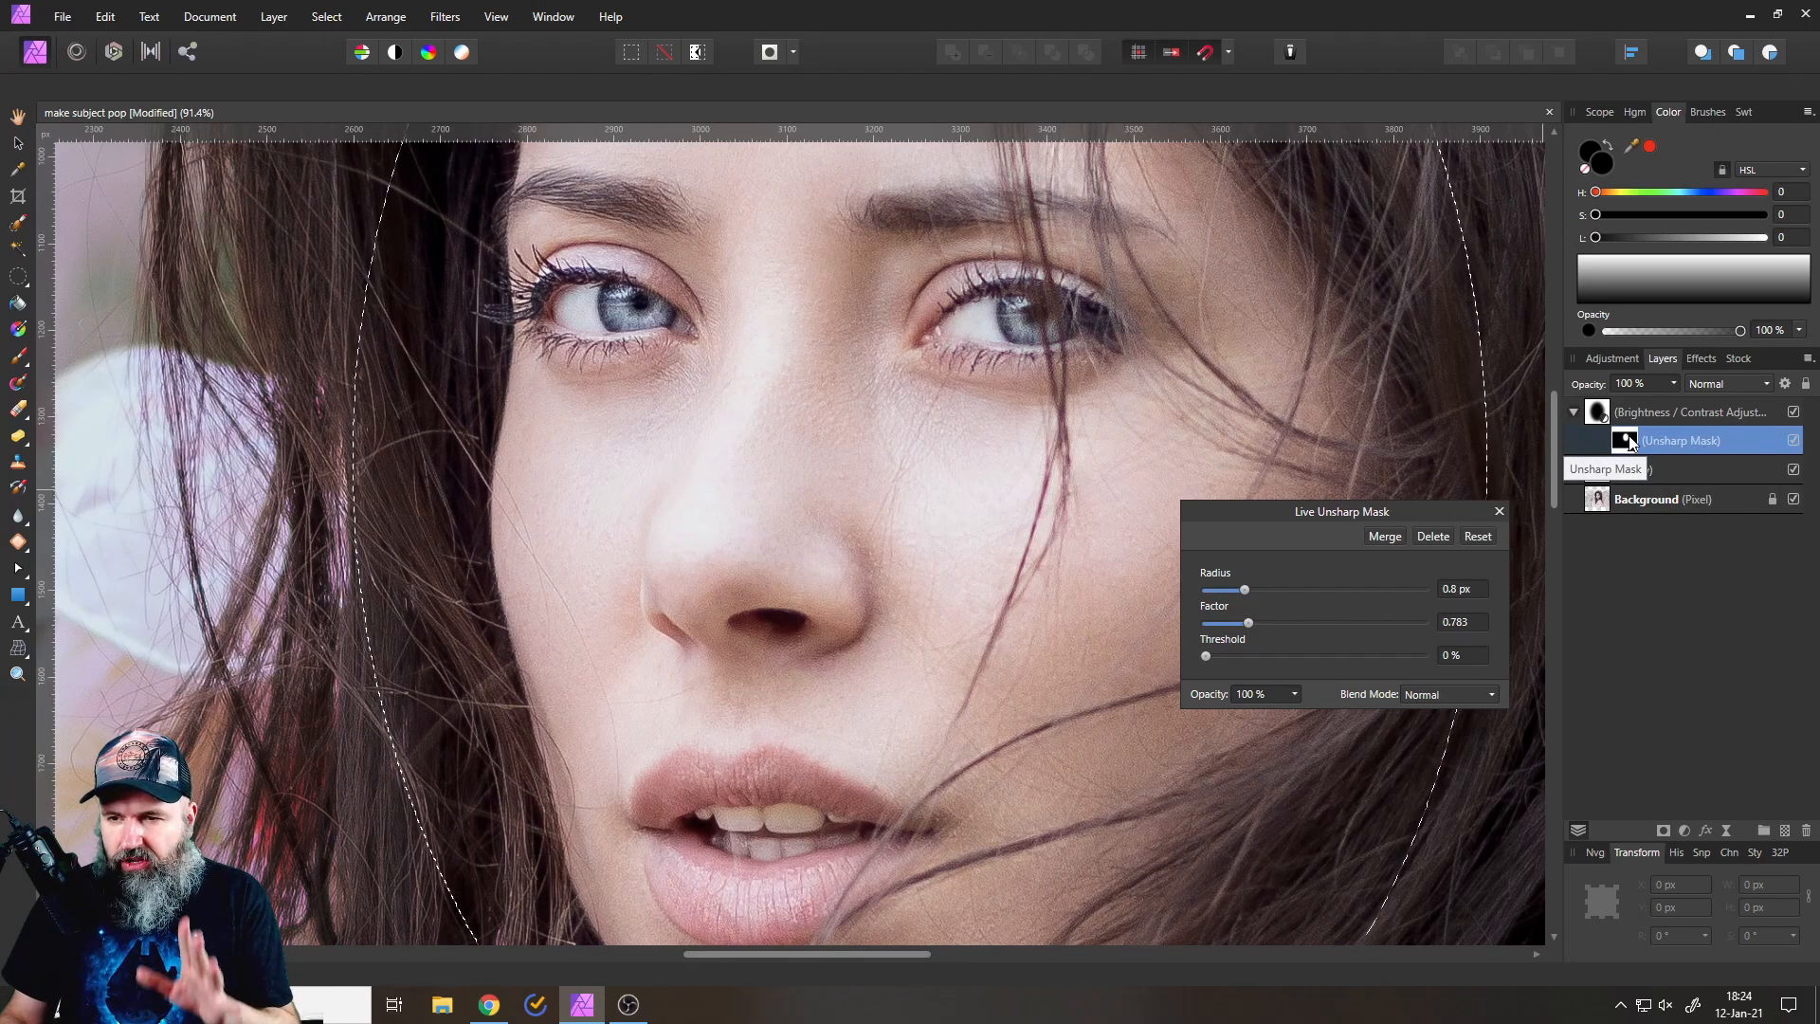
drag(1626, 446, 1600, 389)
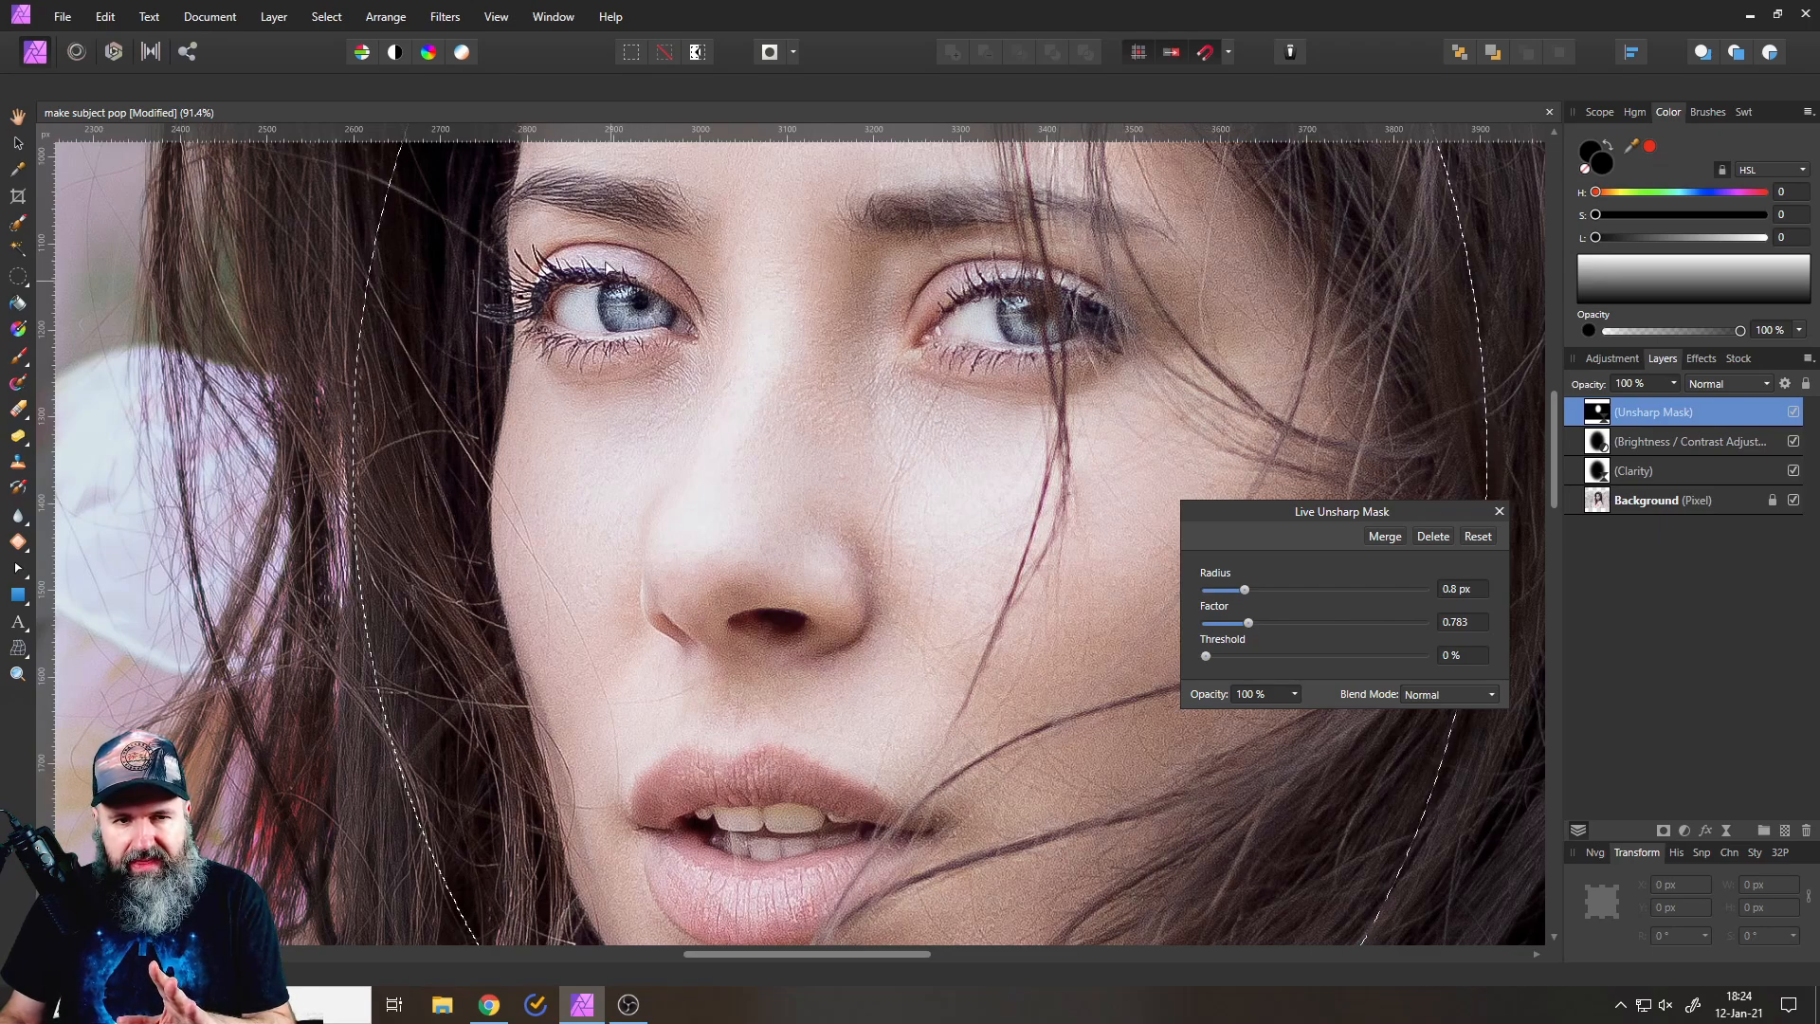
click(1790, 415)
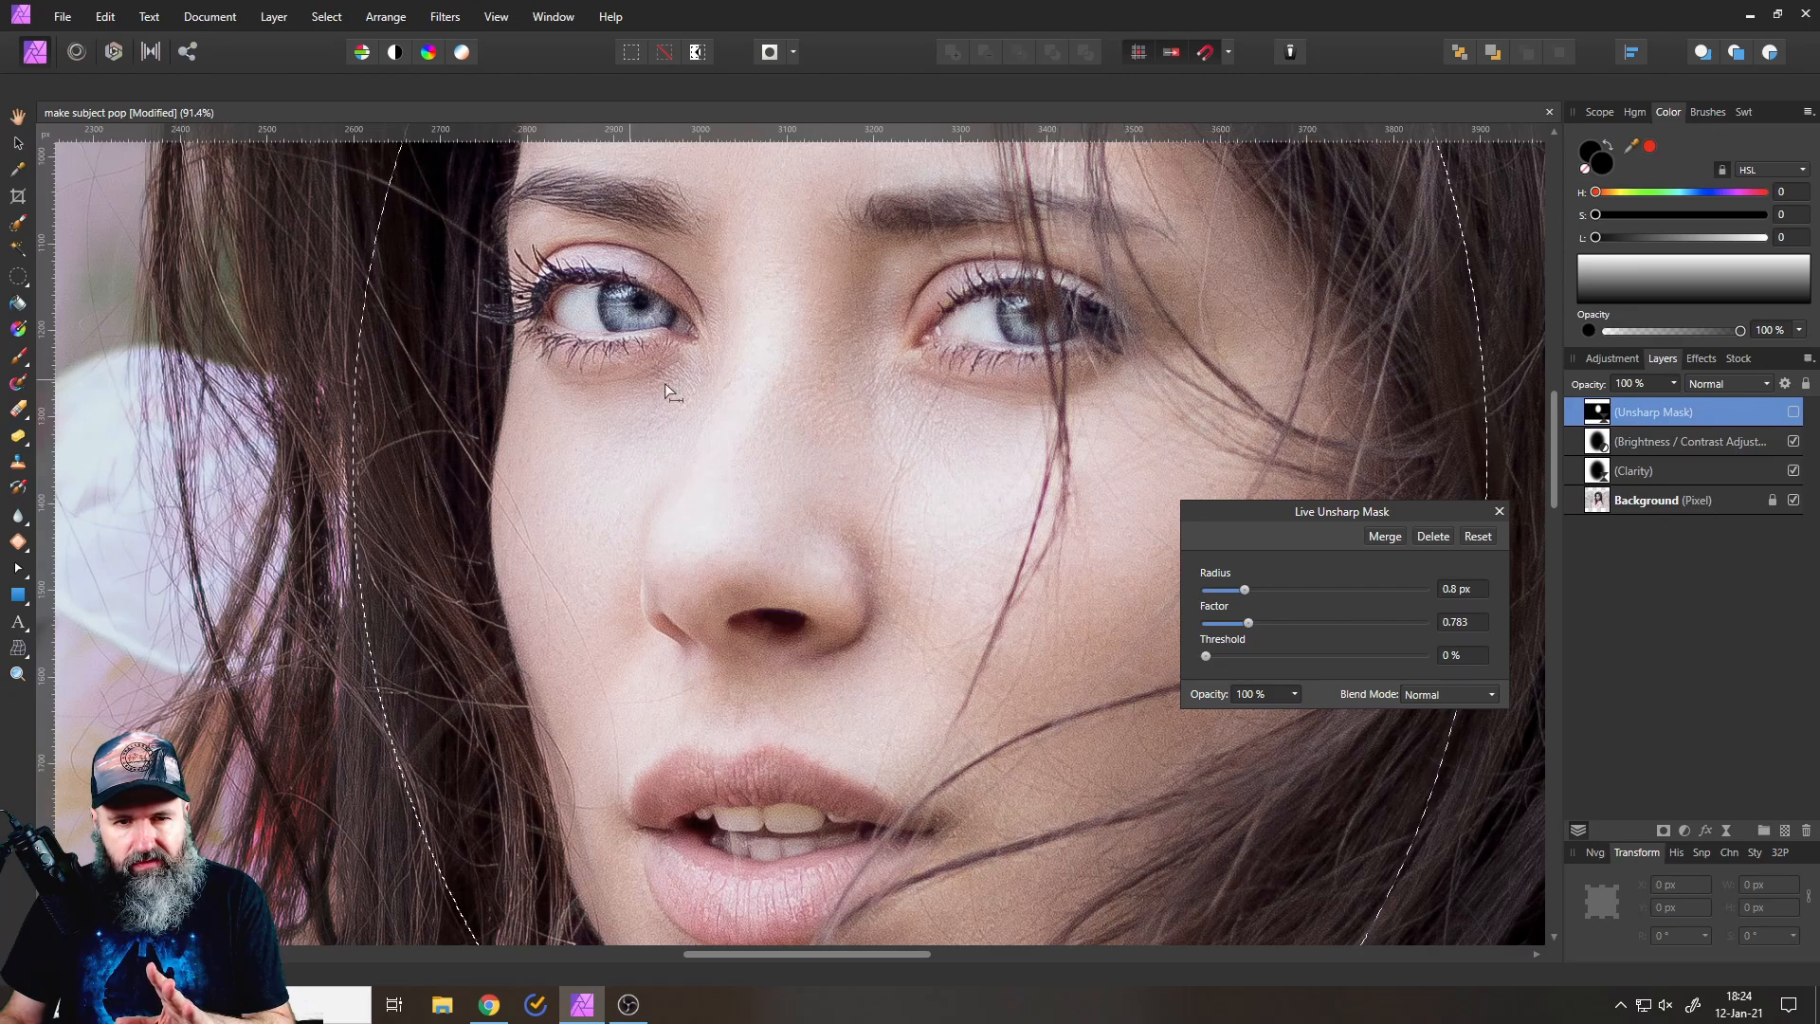
click(1791, 415)
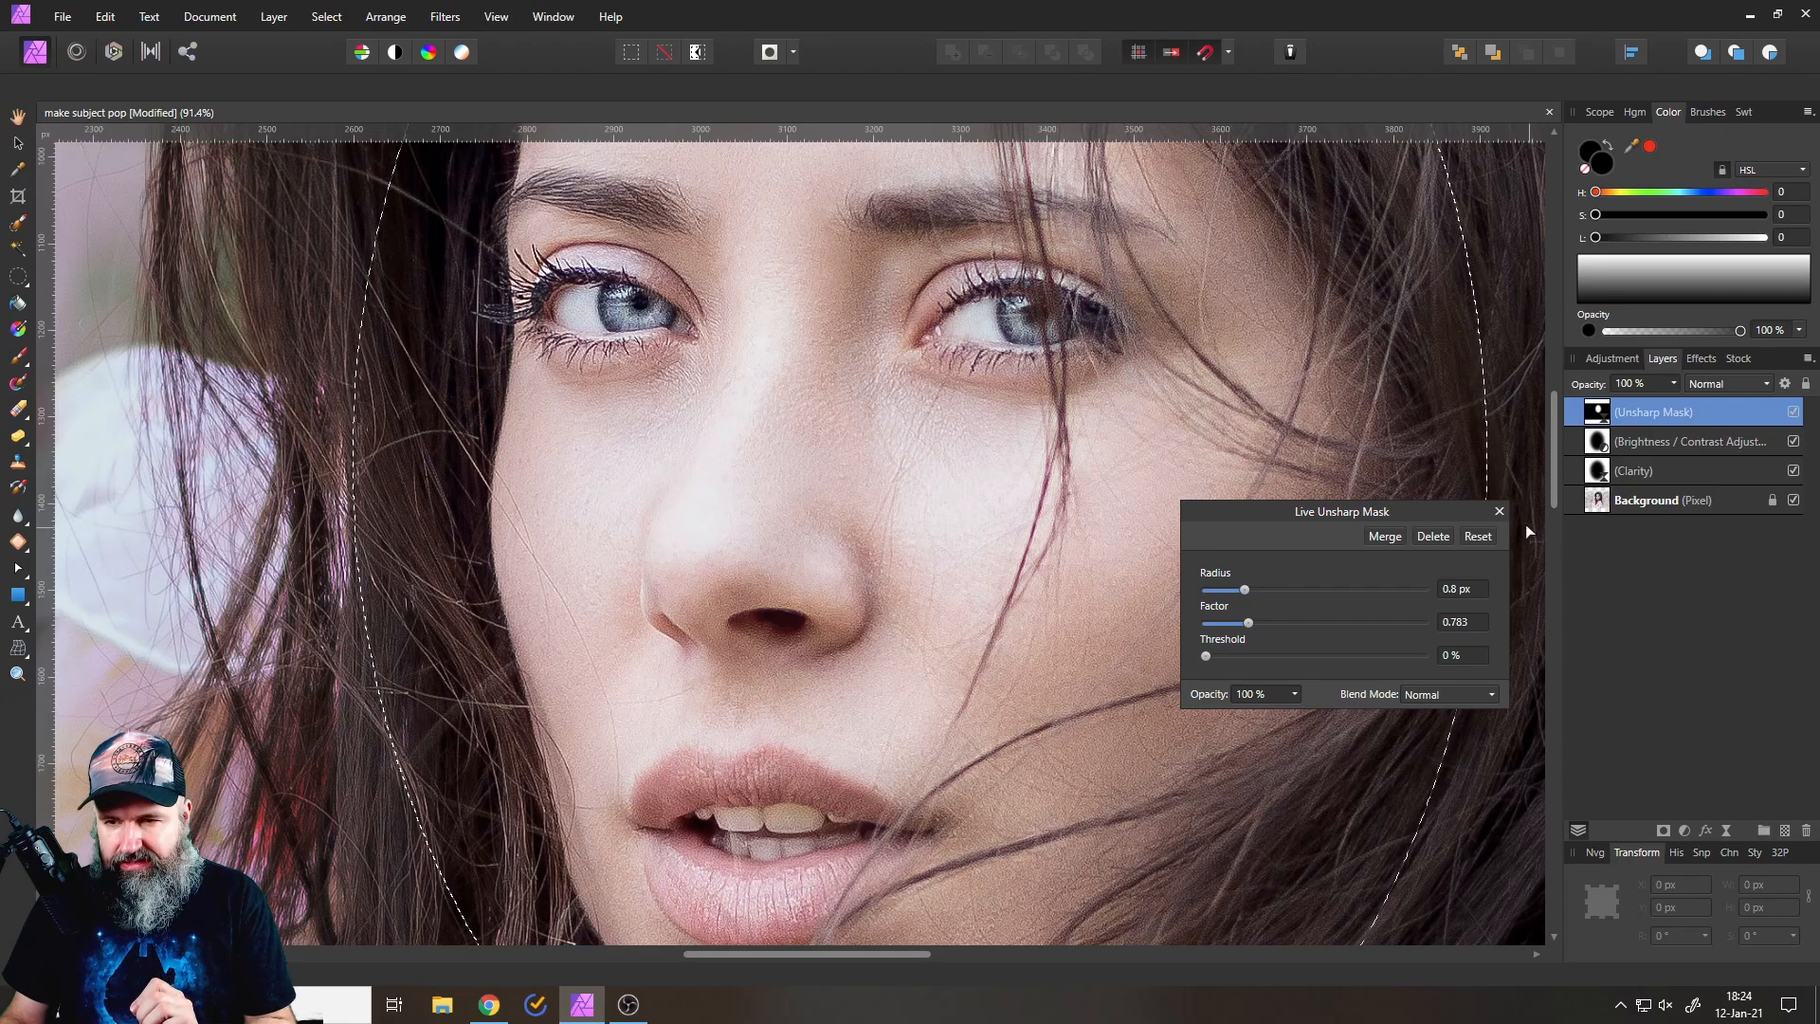
Add a Brightness/Contrast adjustment with 15% contrast to the selected face area, and deselect.
key(m)
scroll(945, 662, down, 3)
scroll(945, 662, down, 3)
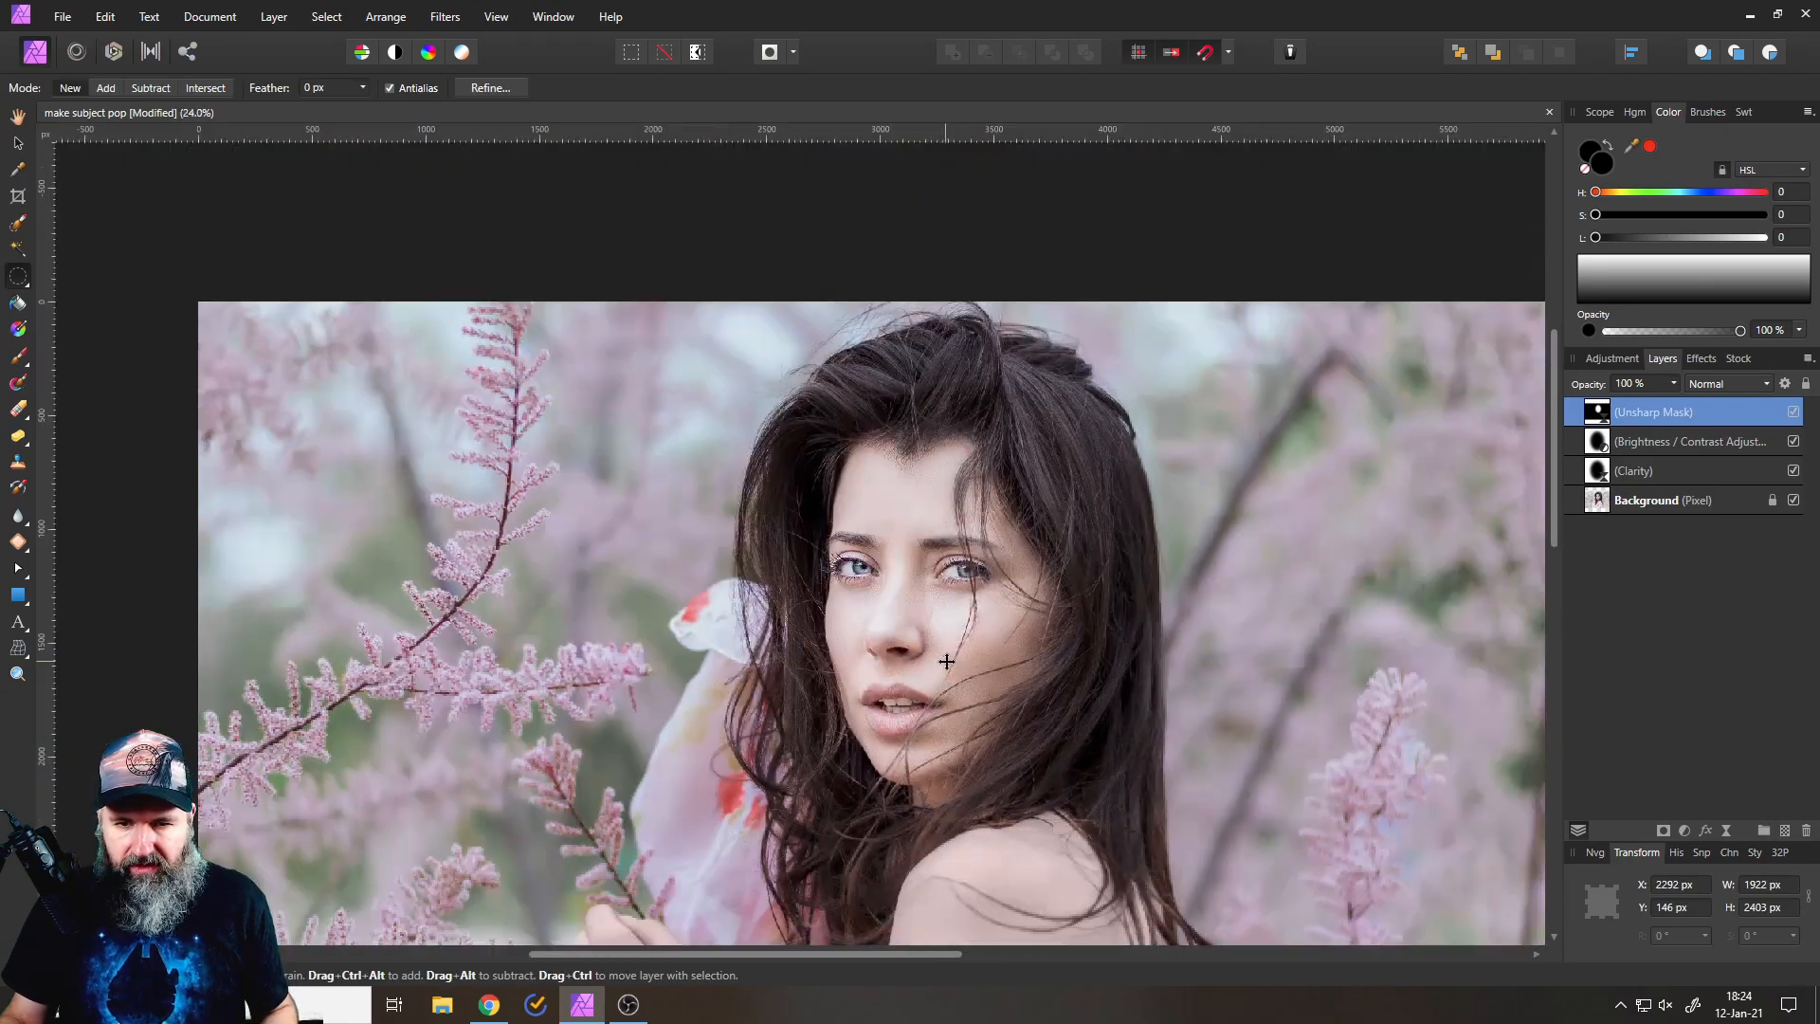
drag(945, 661, 891, 559)
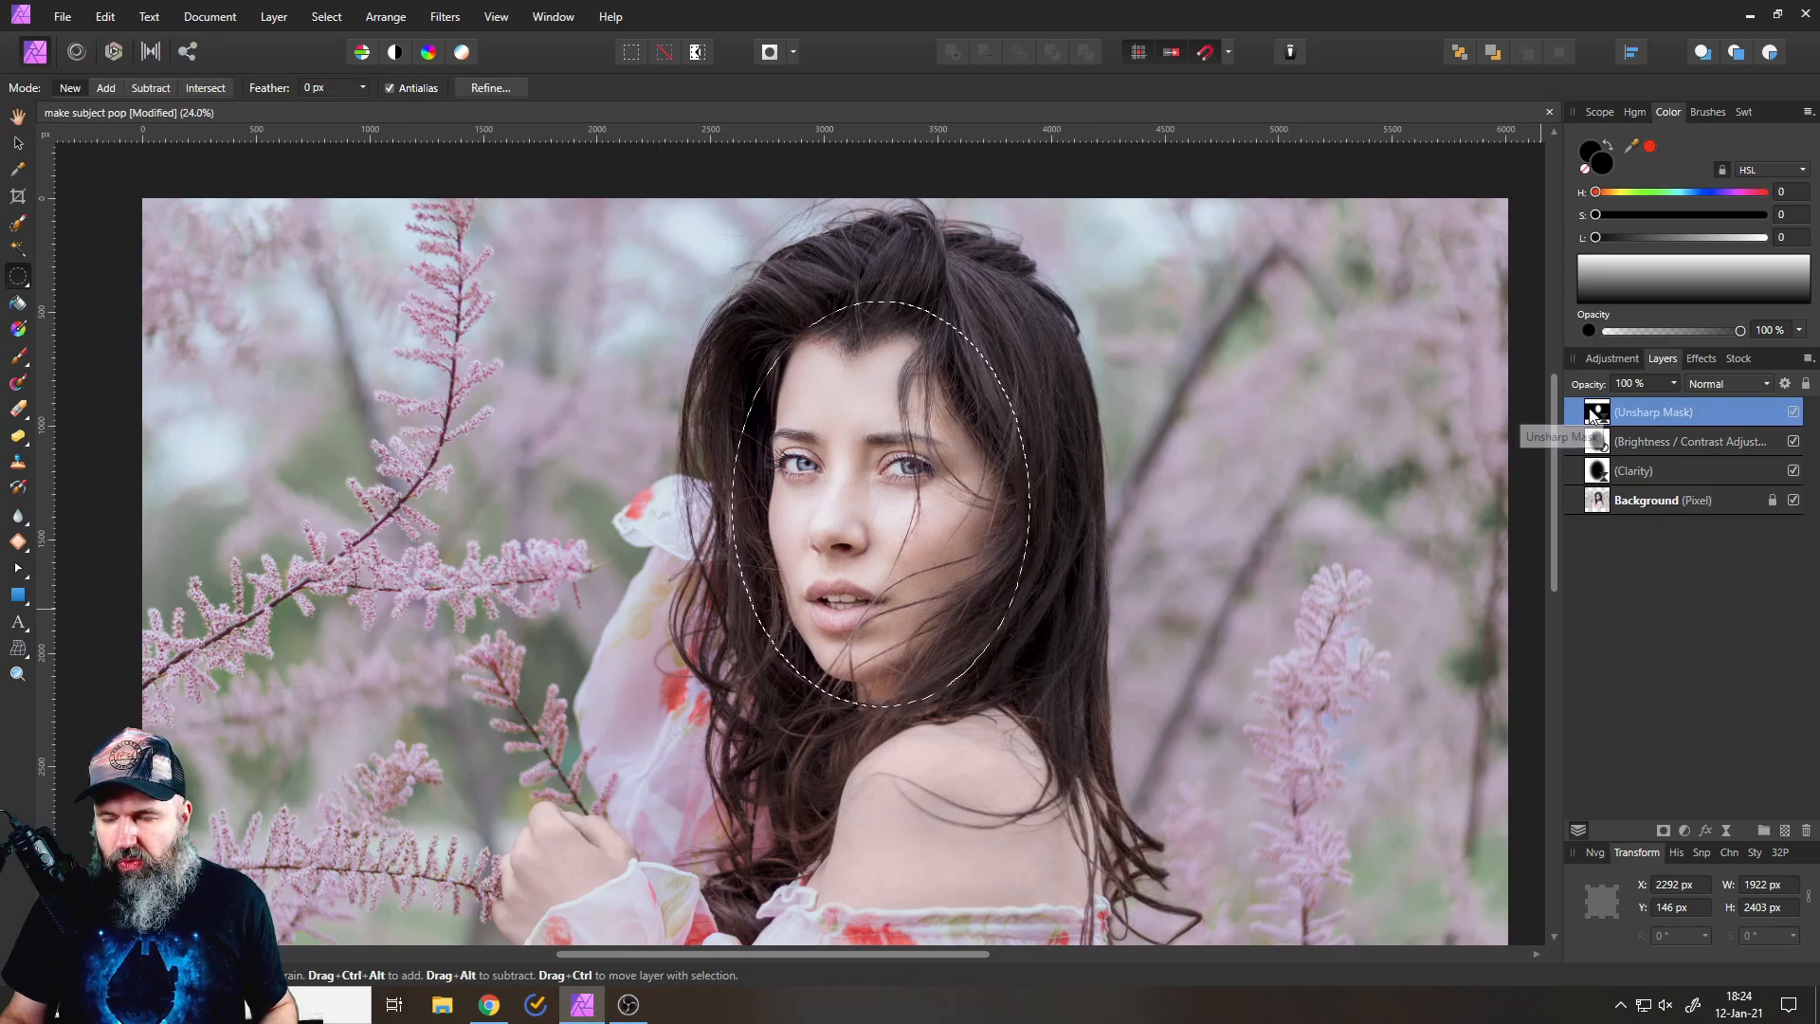
click(1684, 831)
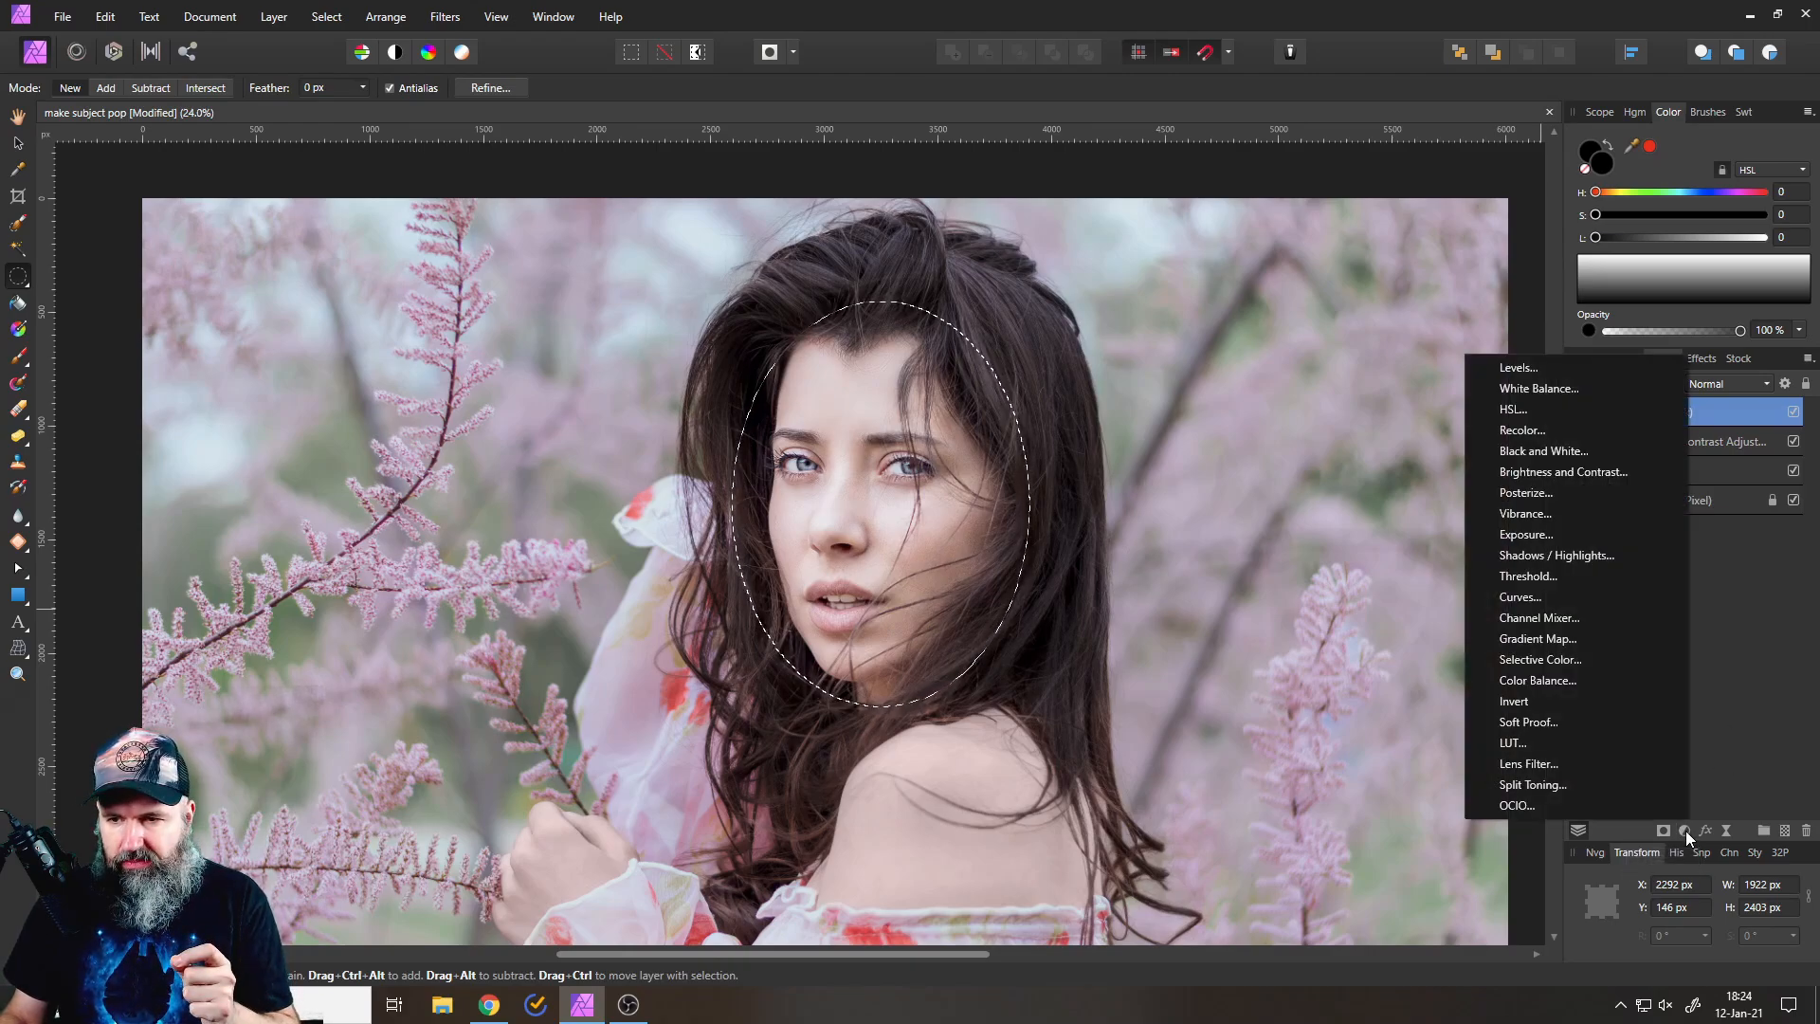
click(1569, 474)
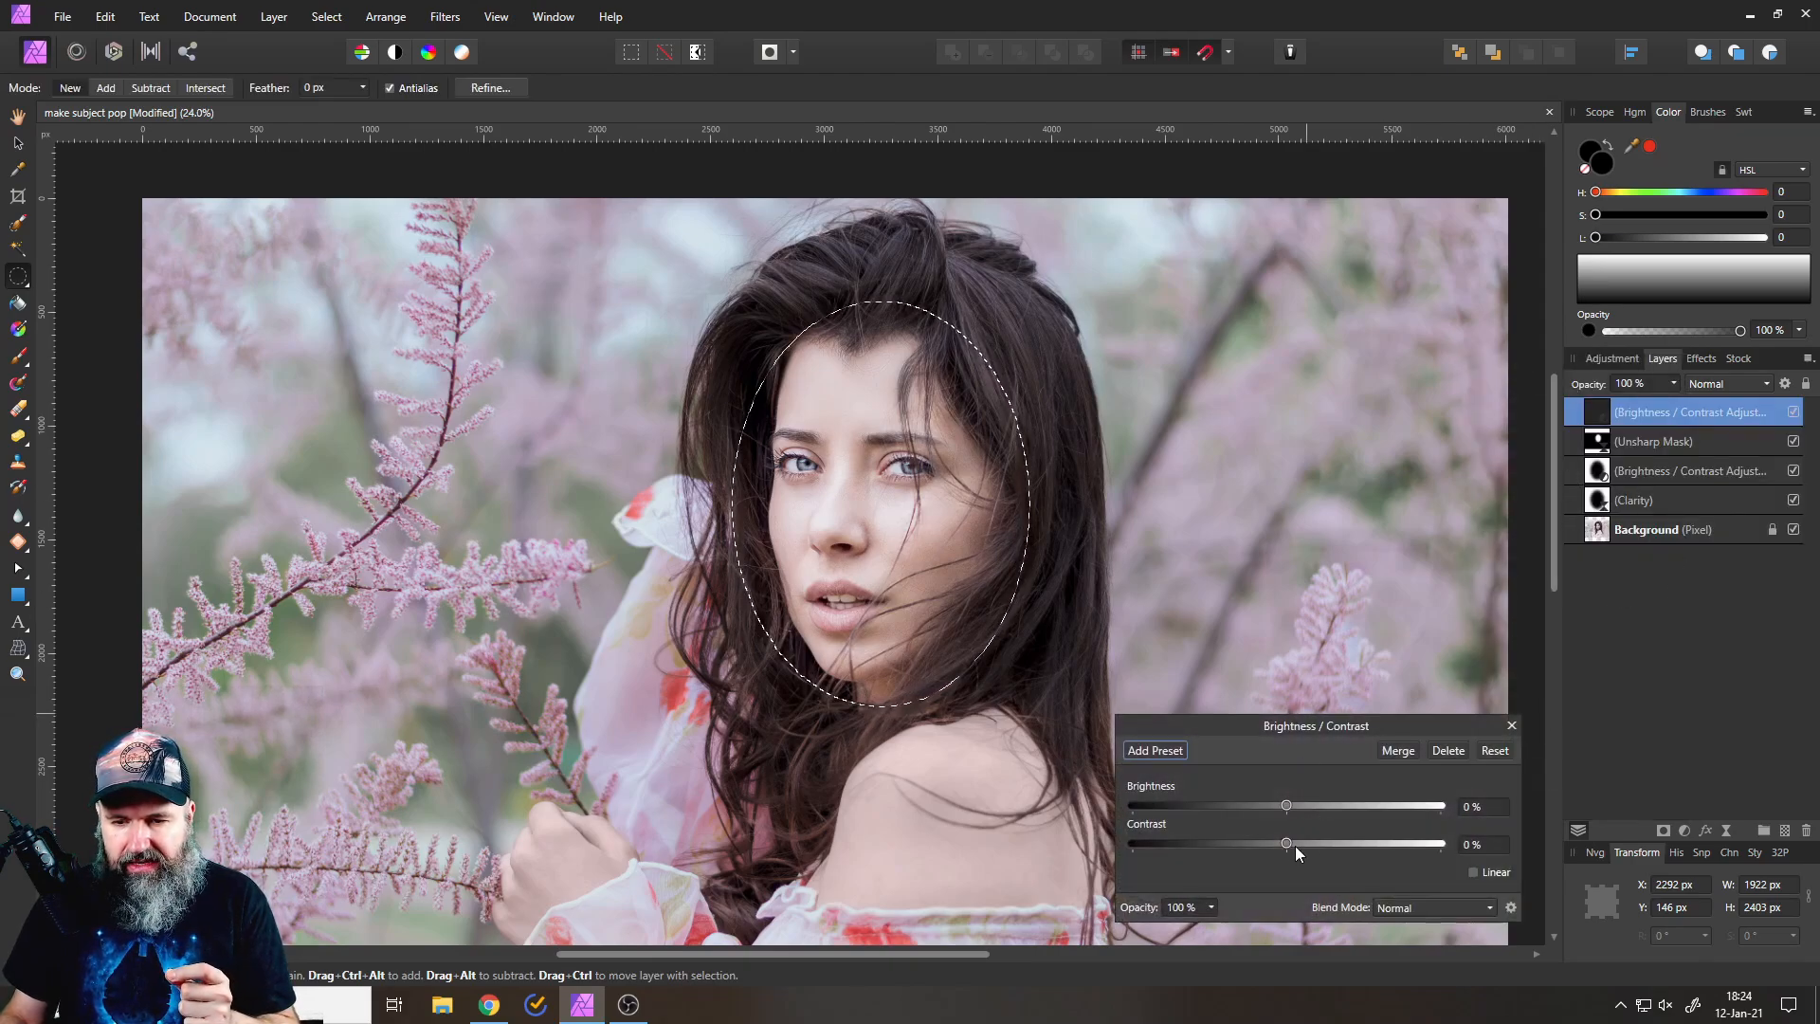
drag(1284, 842, 1303, 842)
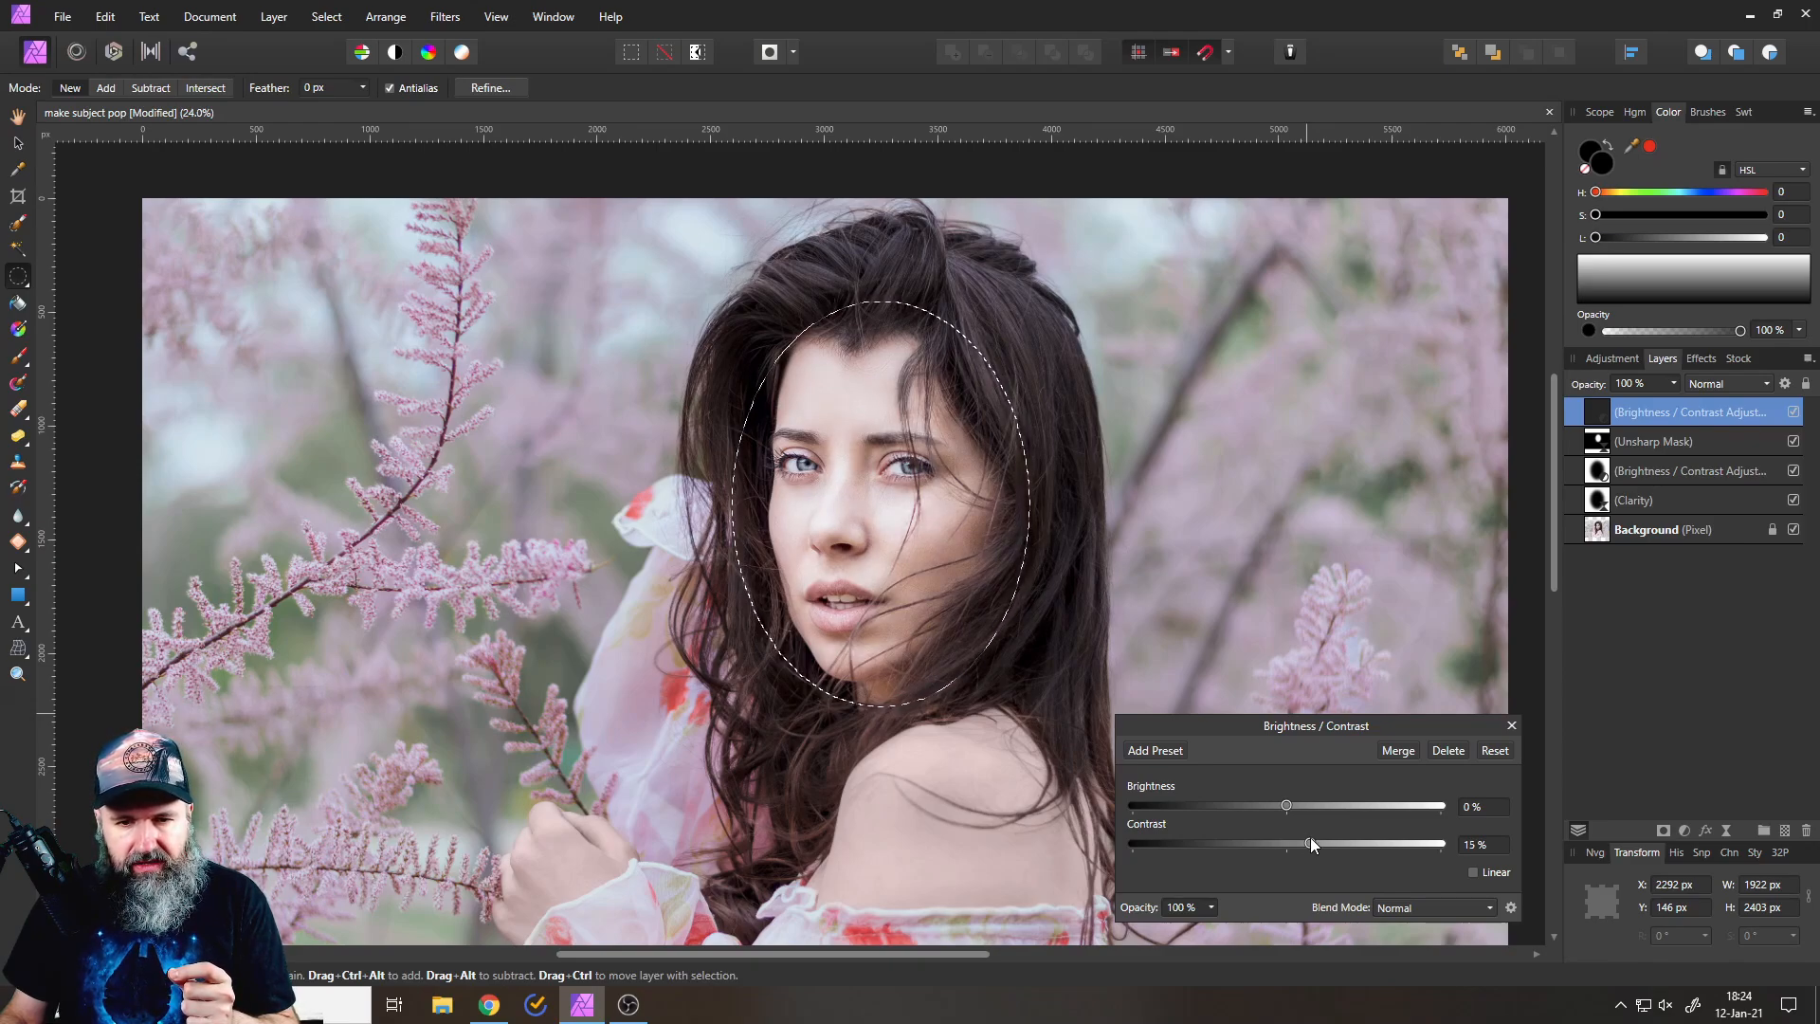
click(1512, 727)
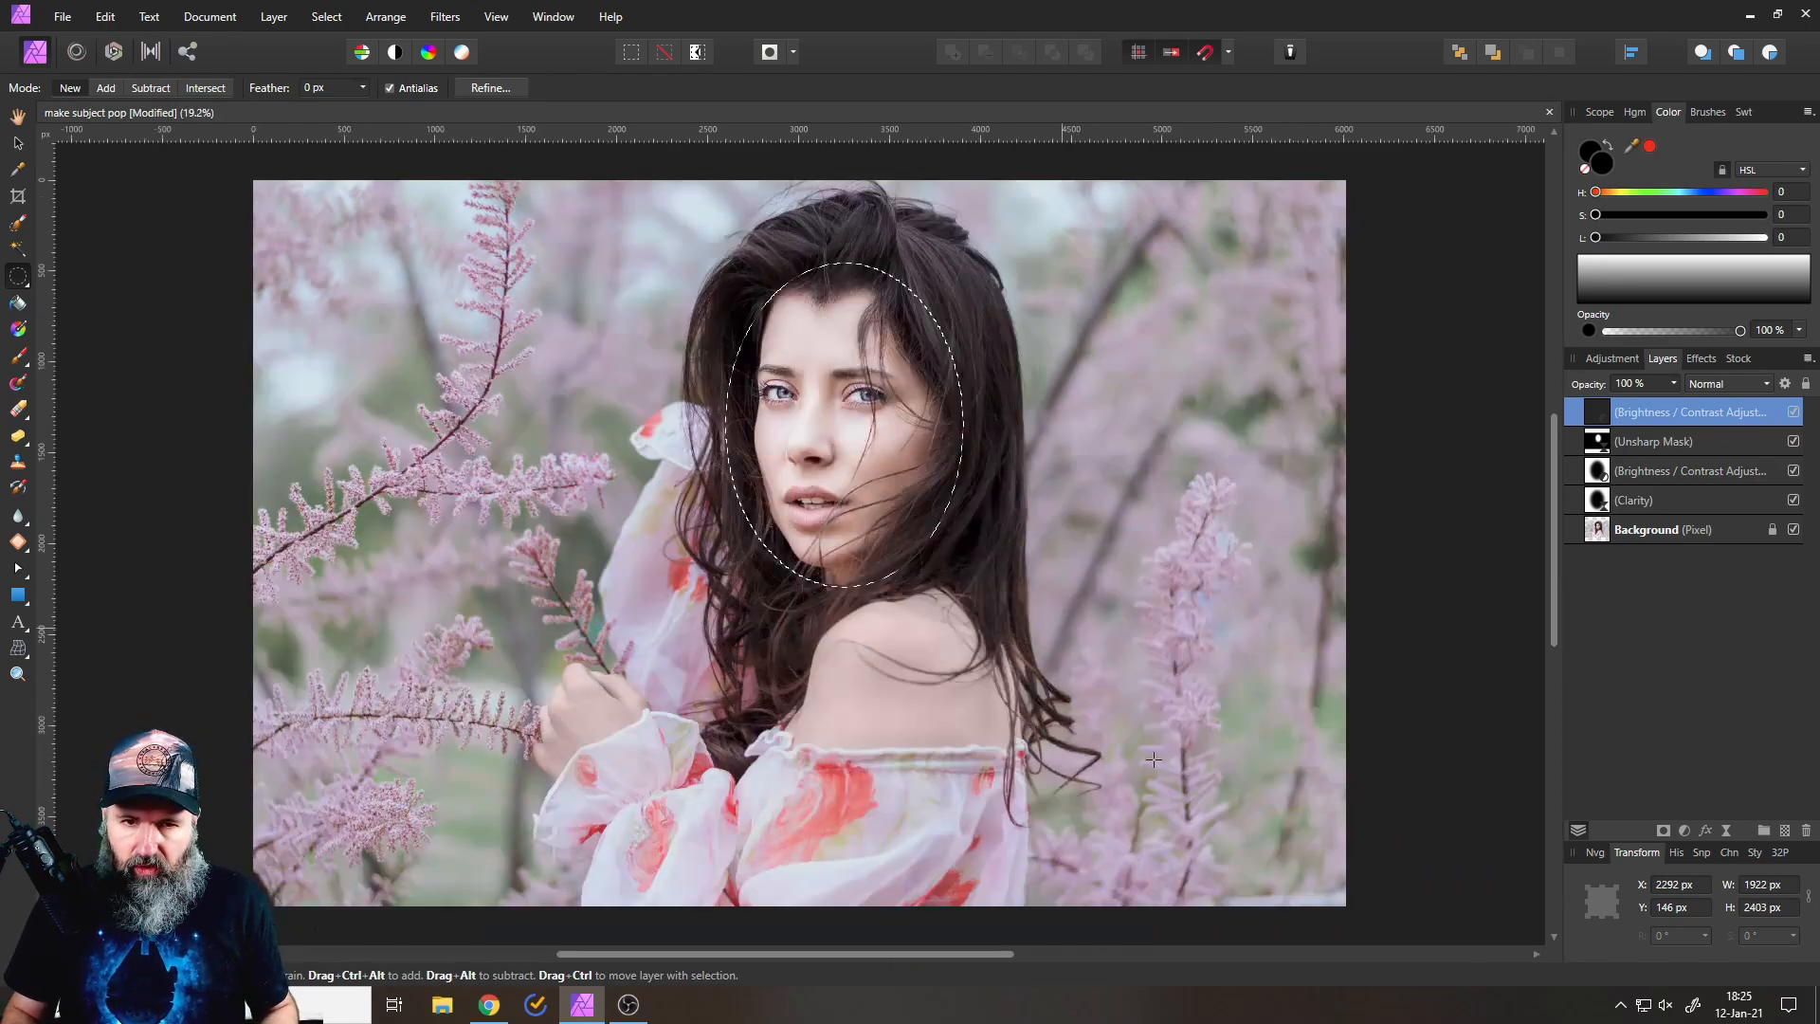
scroll(1154, 759, down, 1)
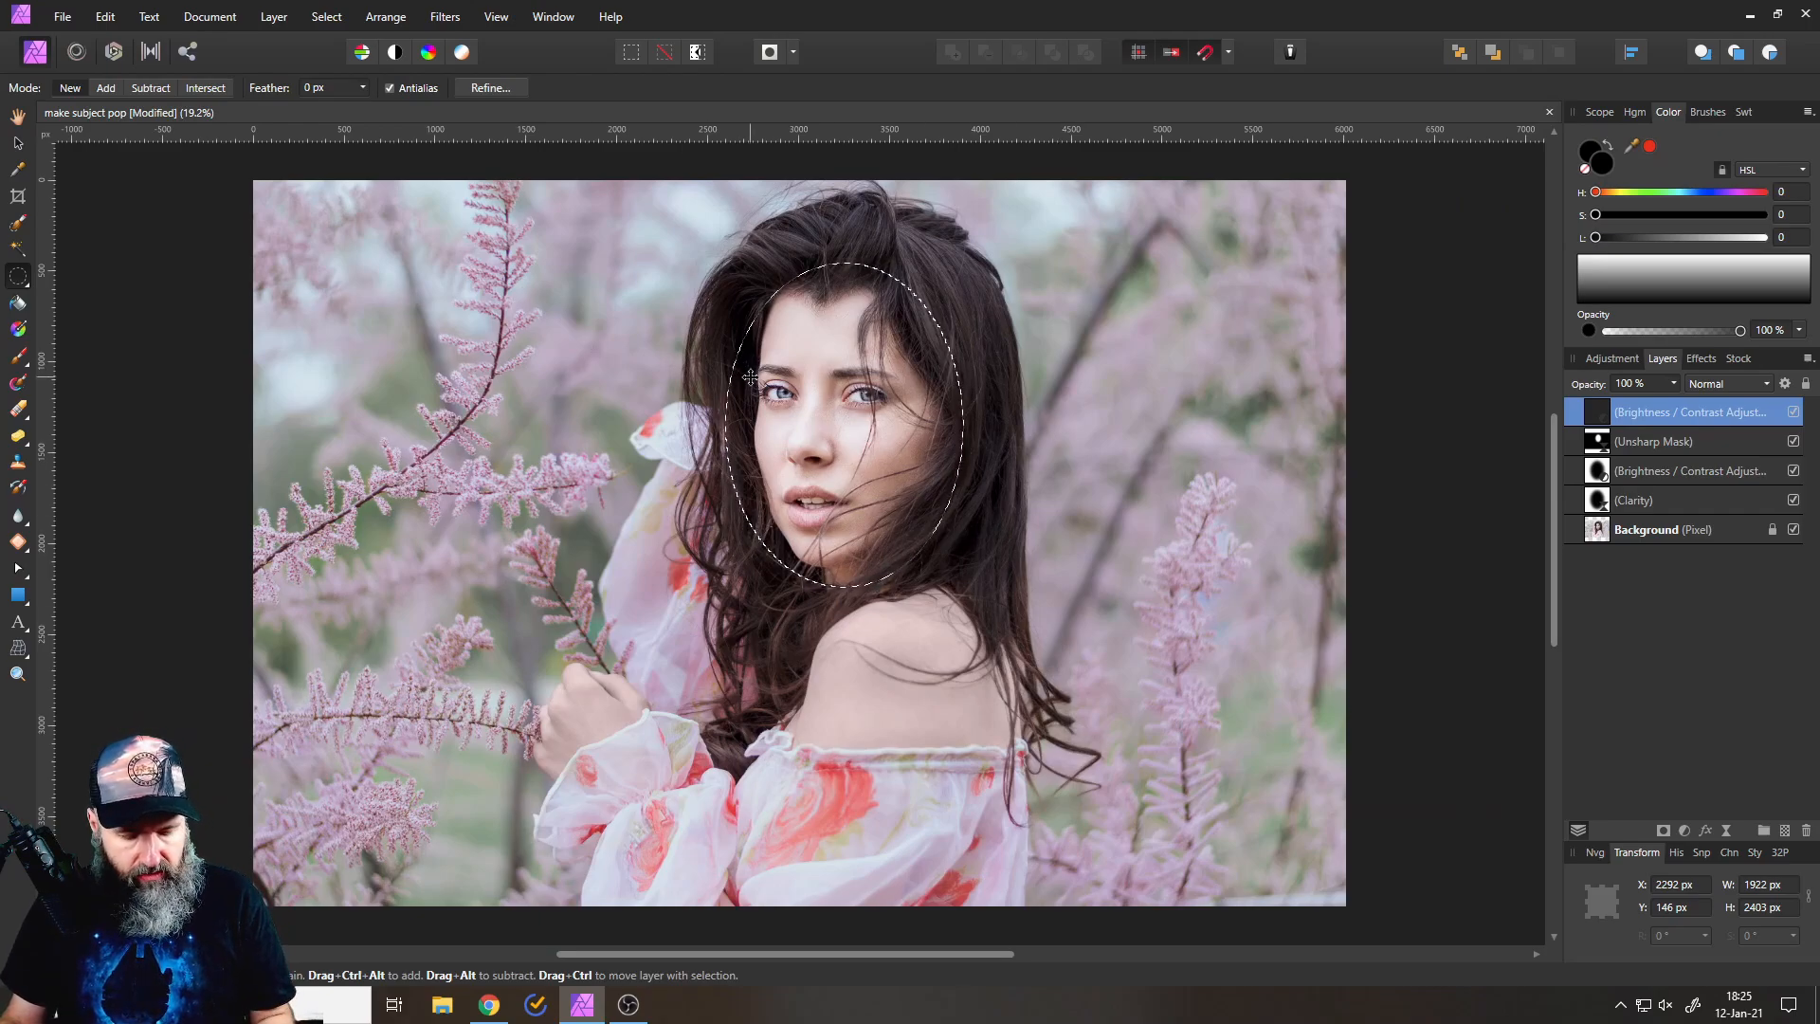
key(ctrl+d)
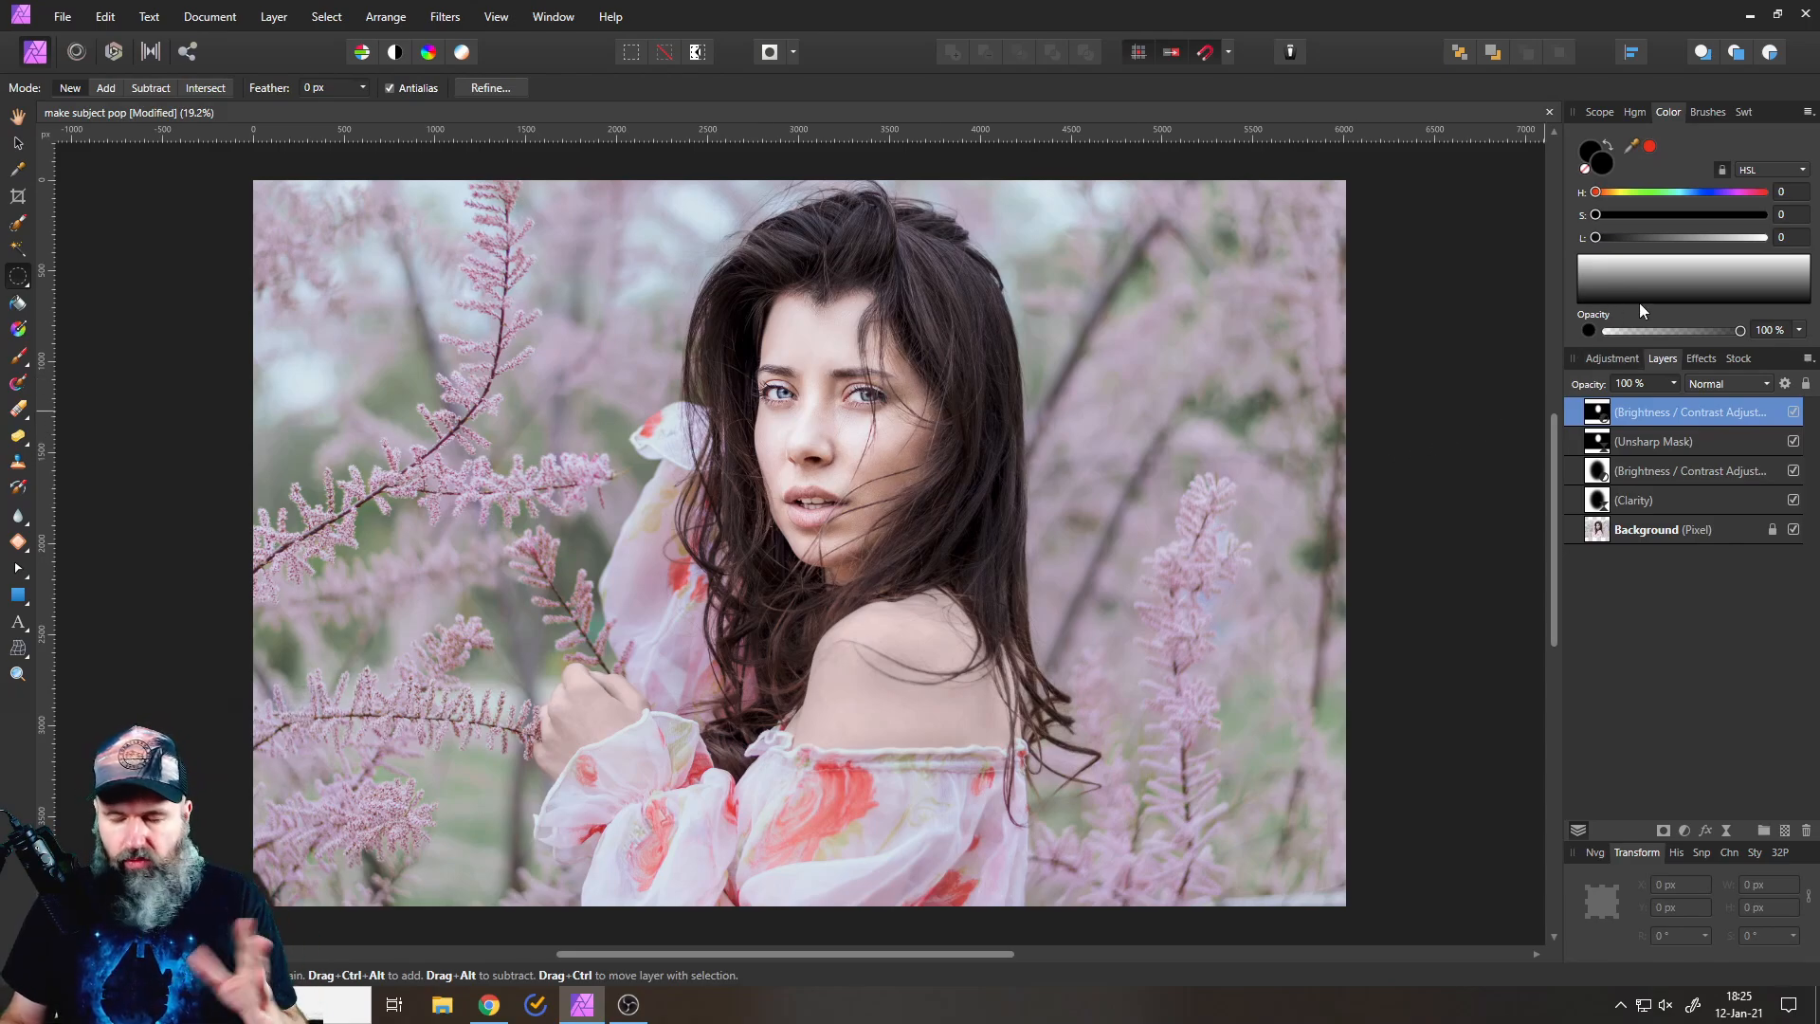
Add a live Vignette filter with exposure -1.148 and hardness 53%, and place it as its own layer above all others.
click(1726, 832)
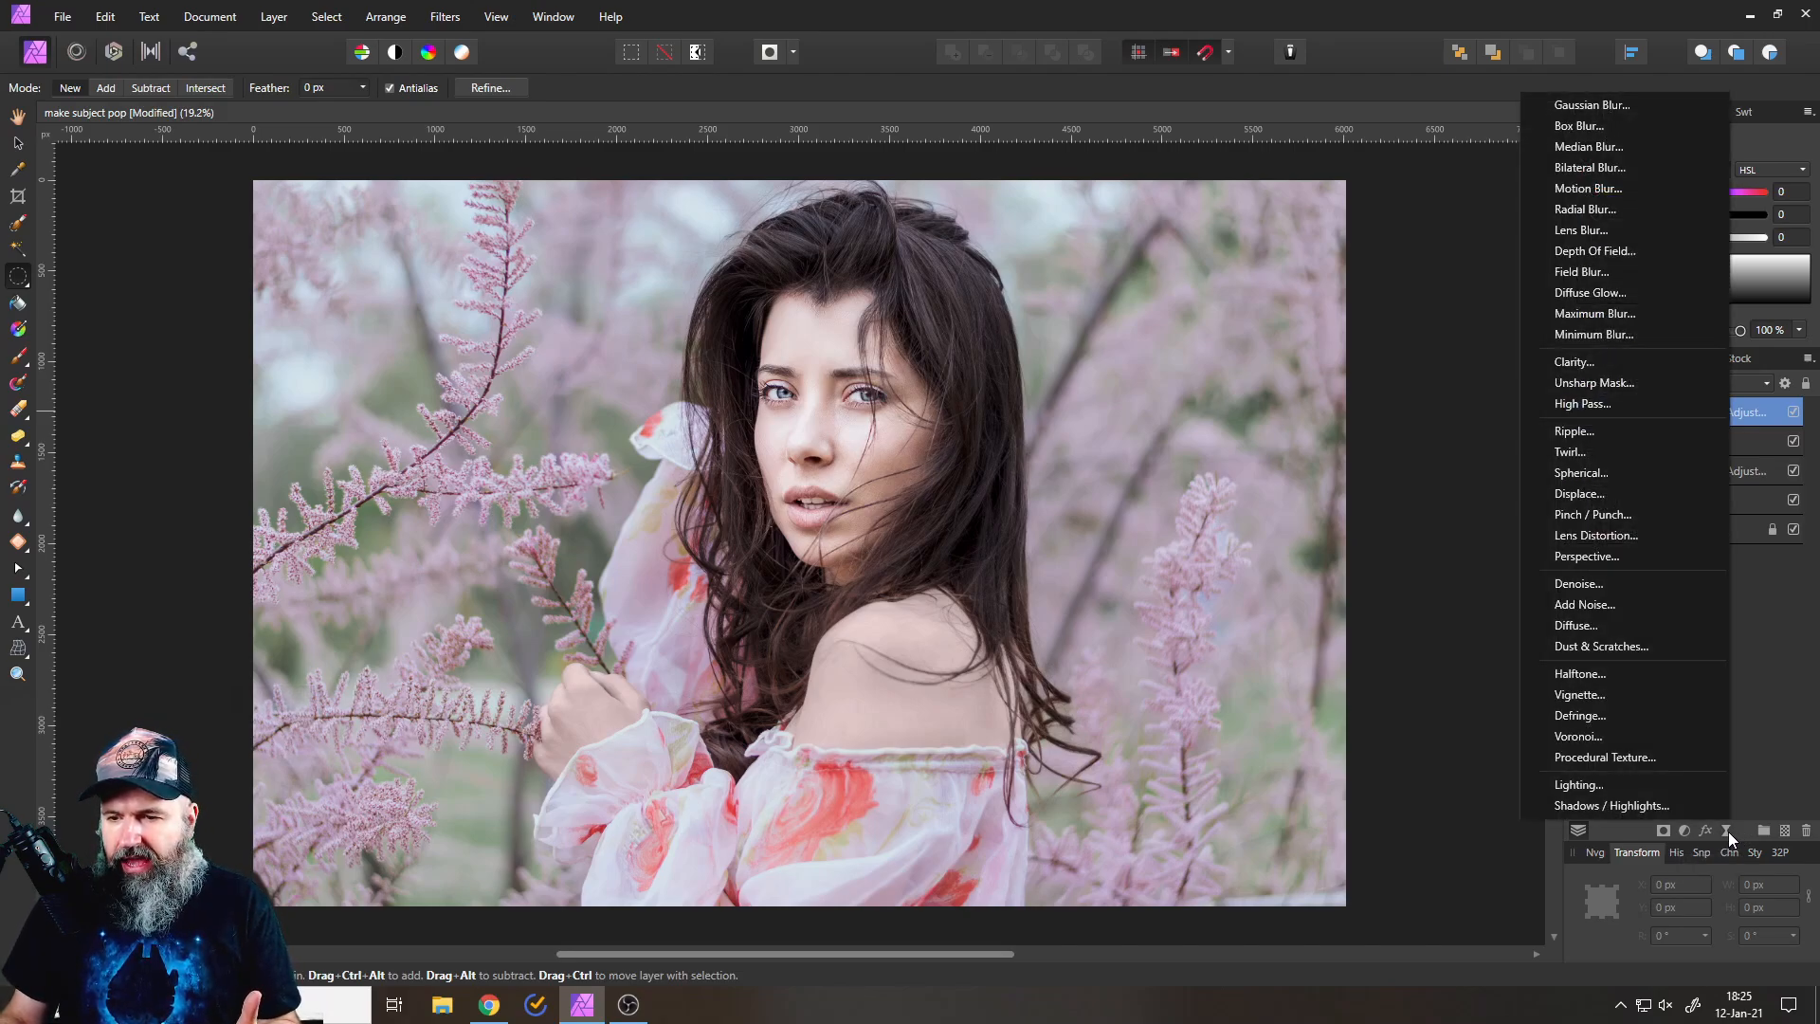
click(1596, 693)
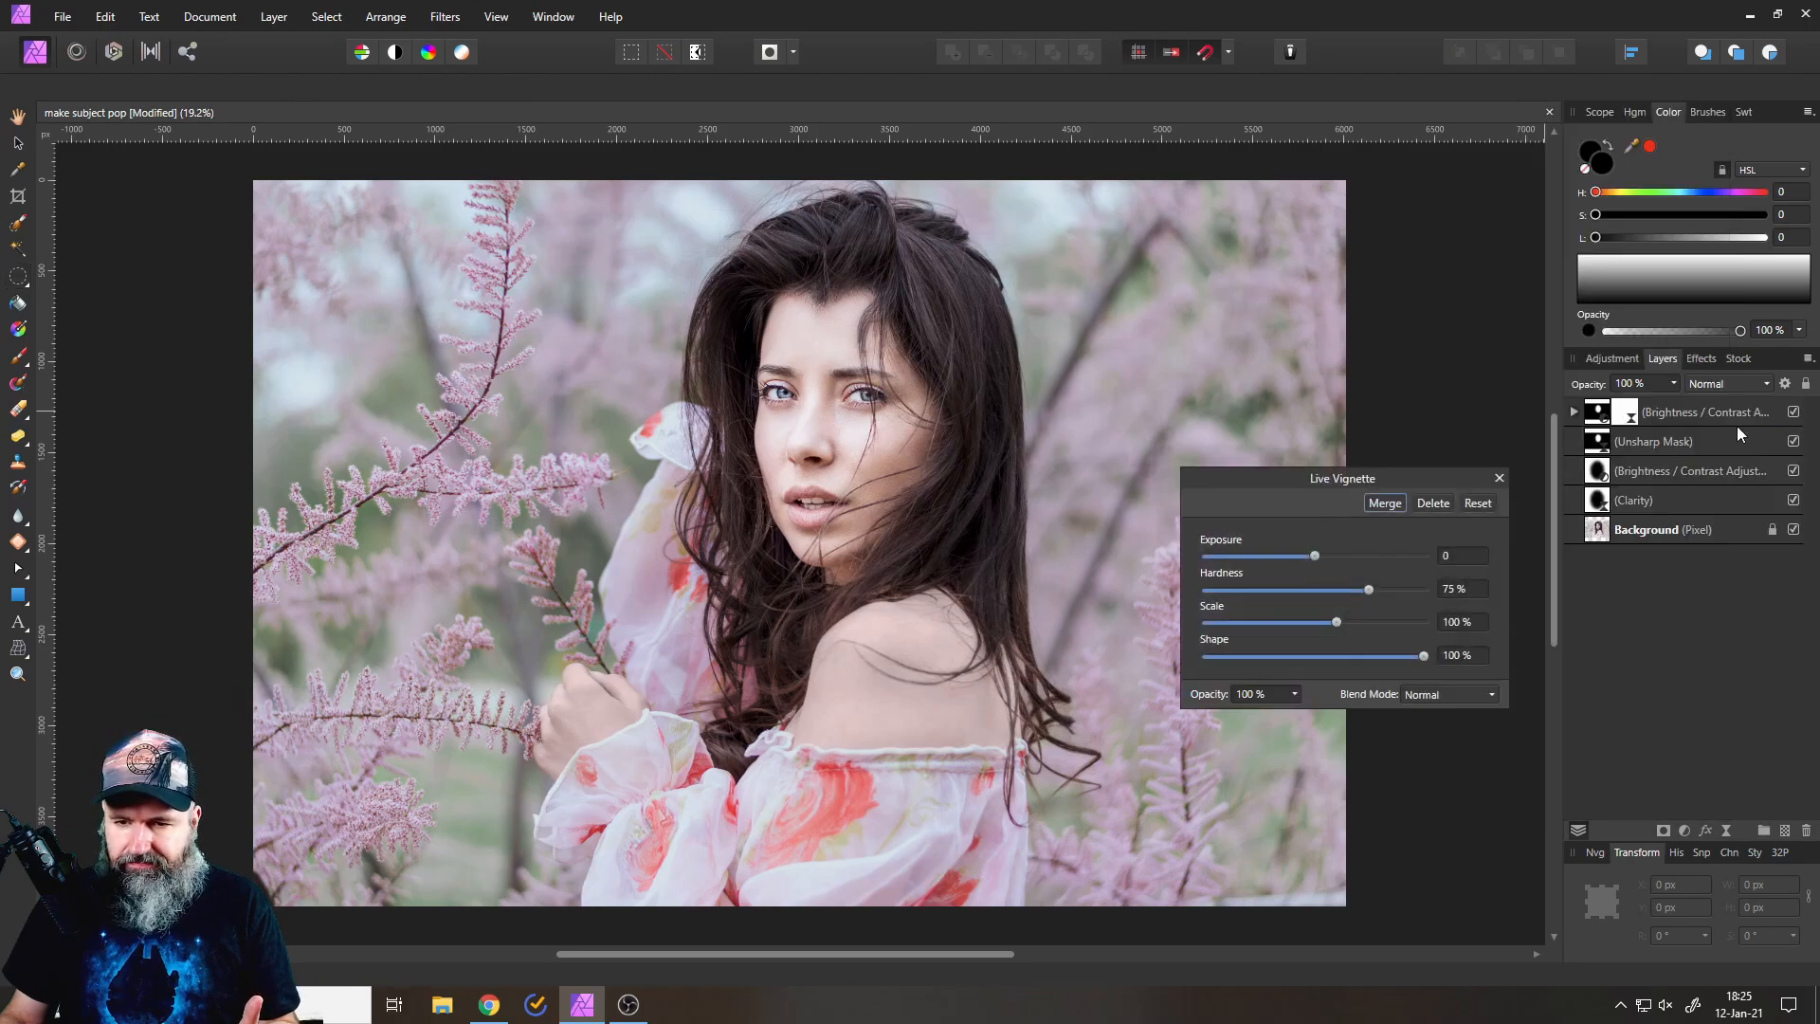
click(1323, 589)
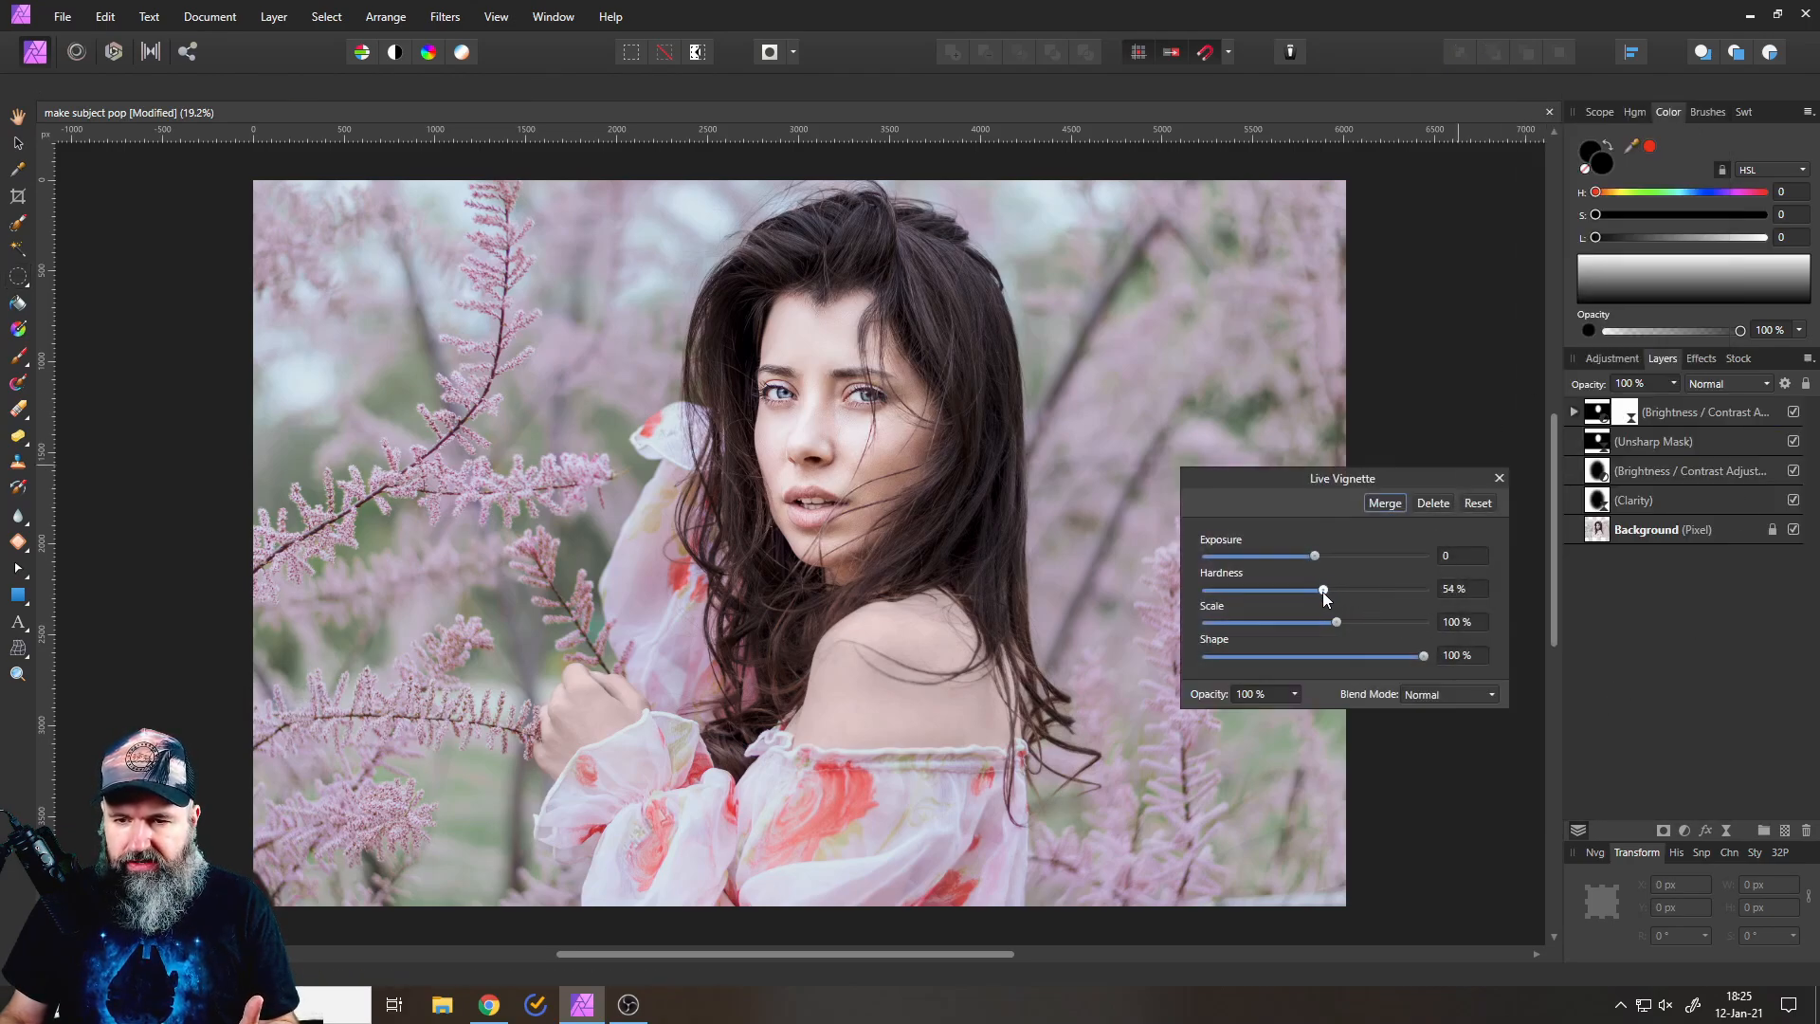
drag(1310, 555, 1282, 554)
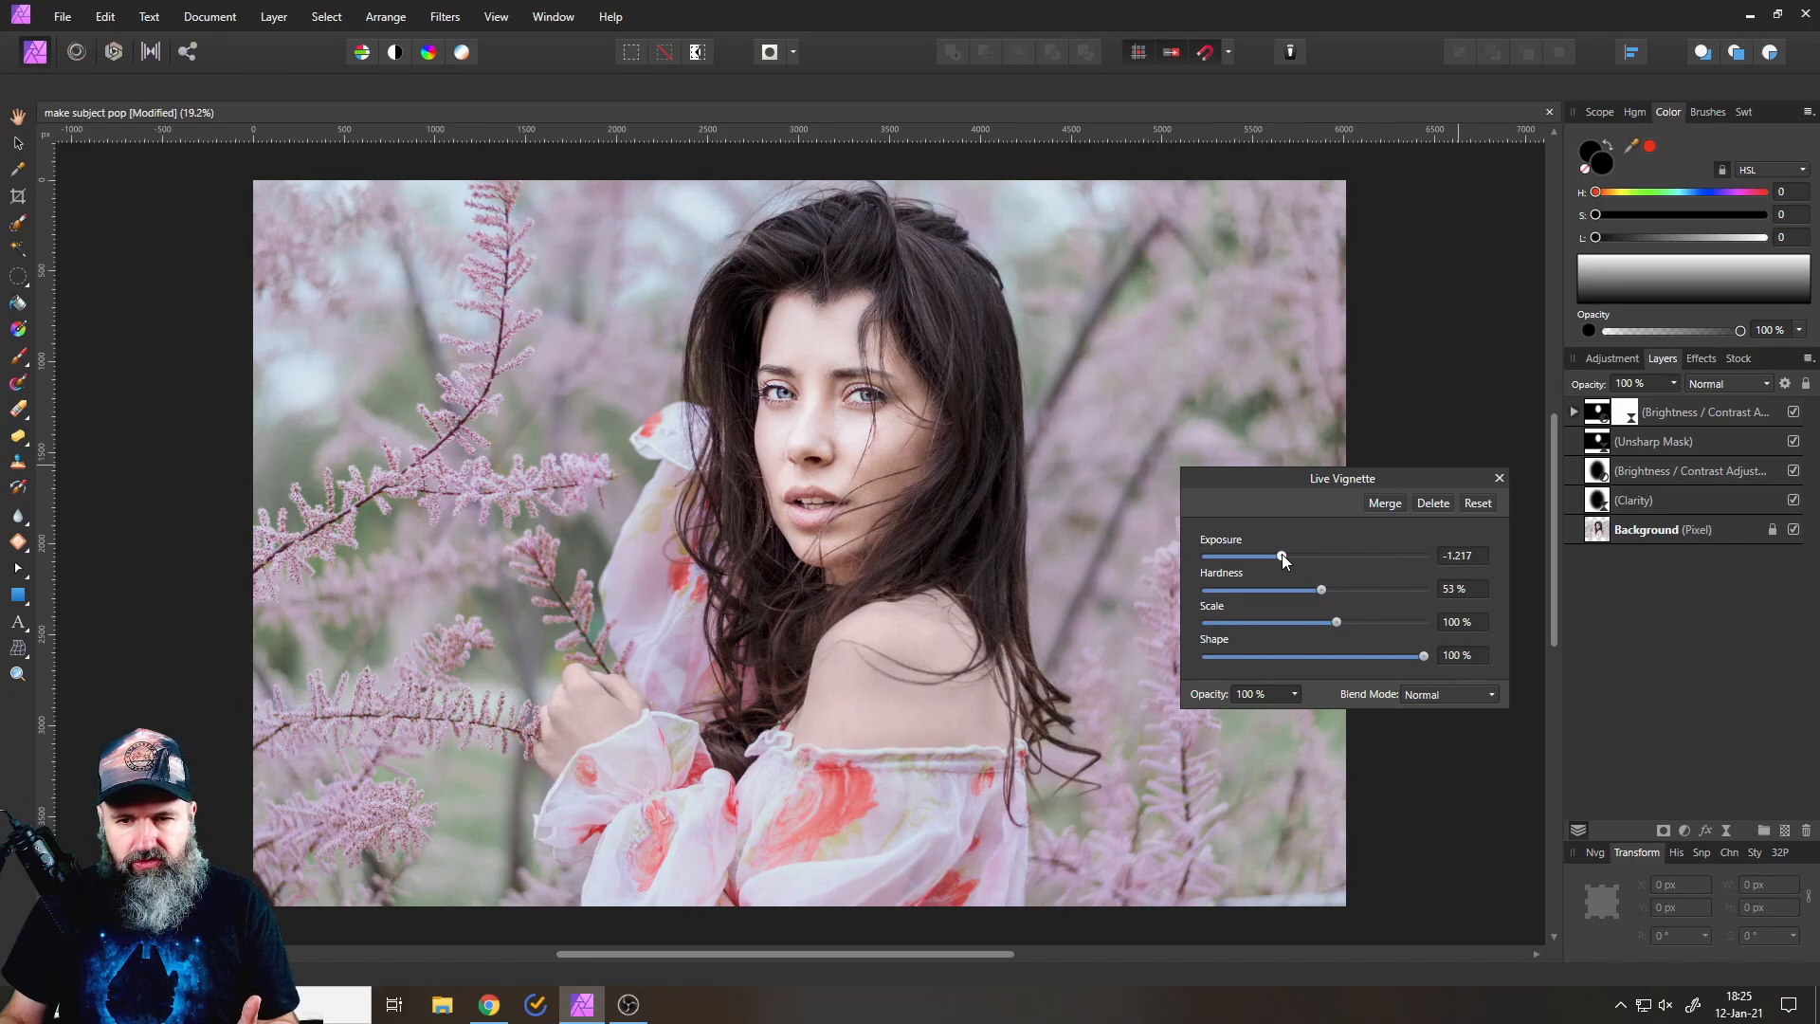
click(1573, 413)
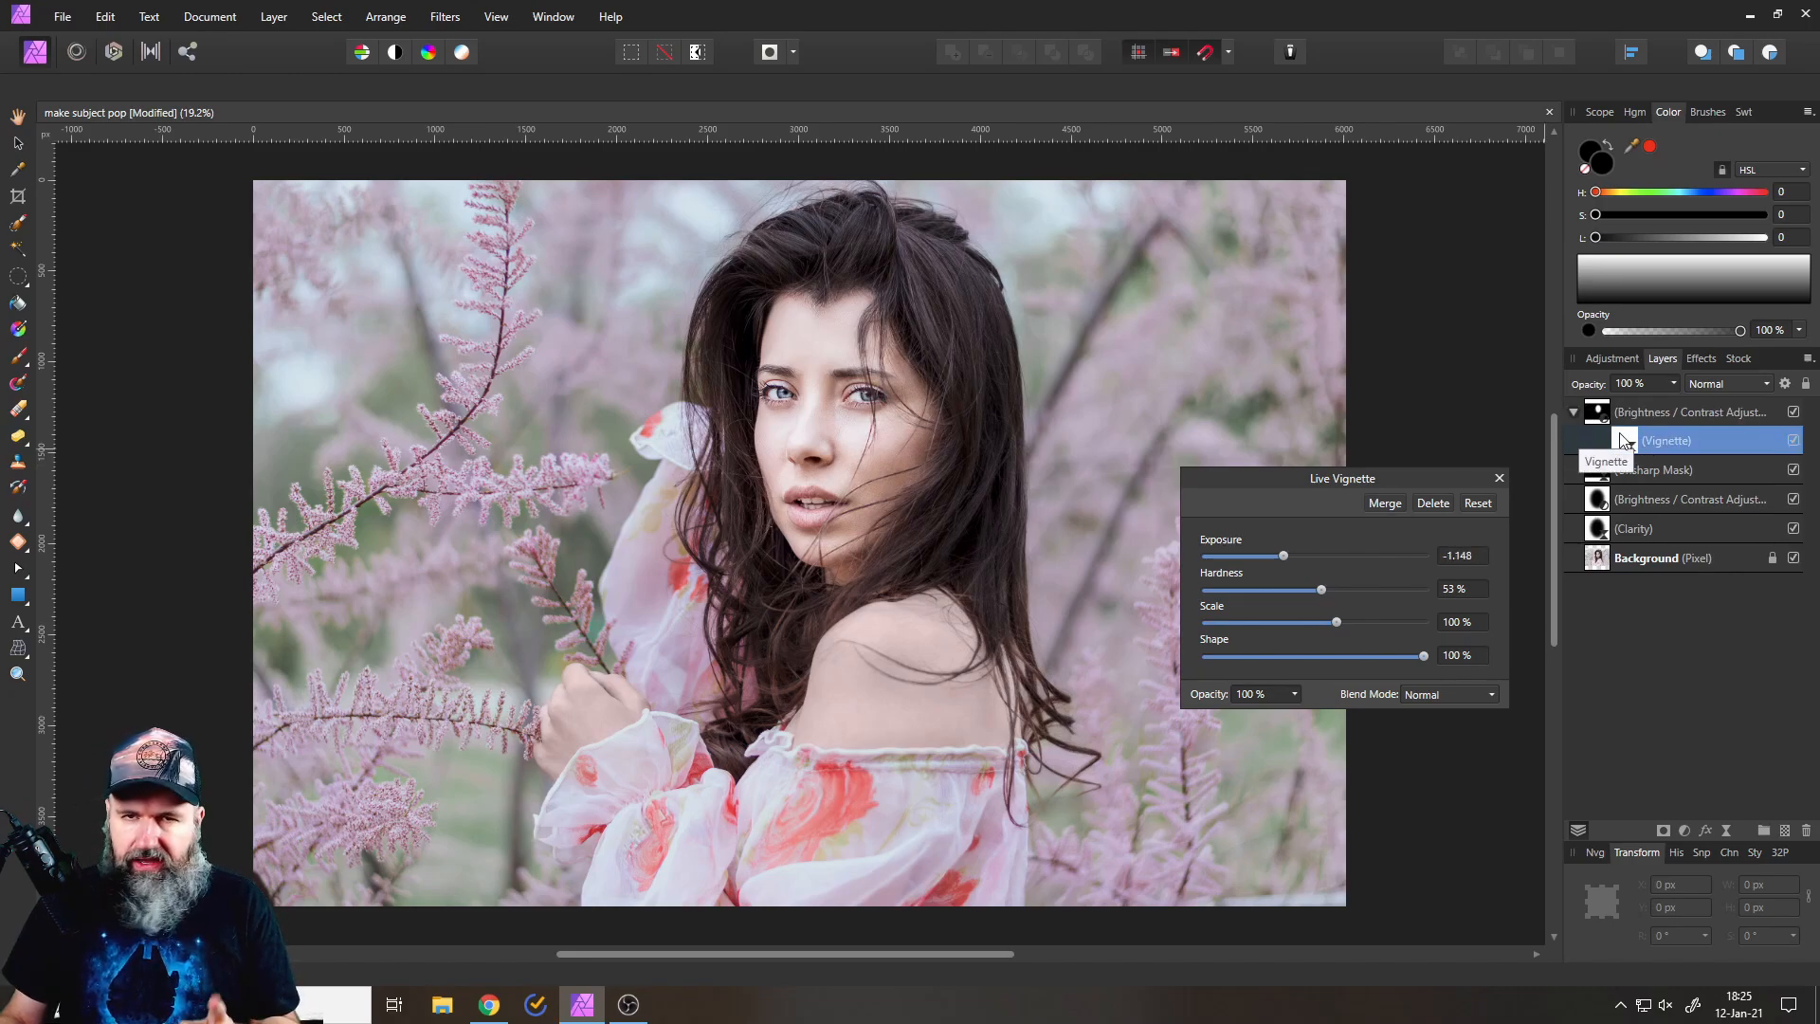
drag(1629, 445, 1607, 401)
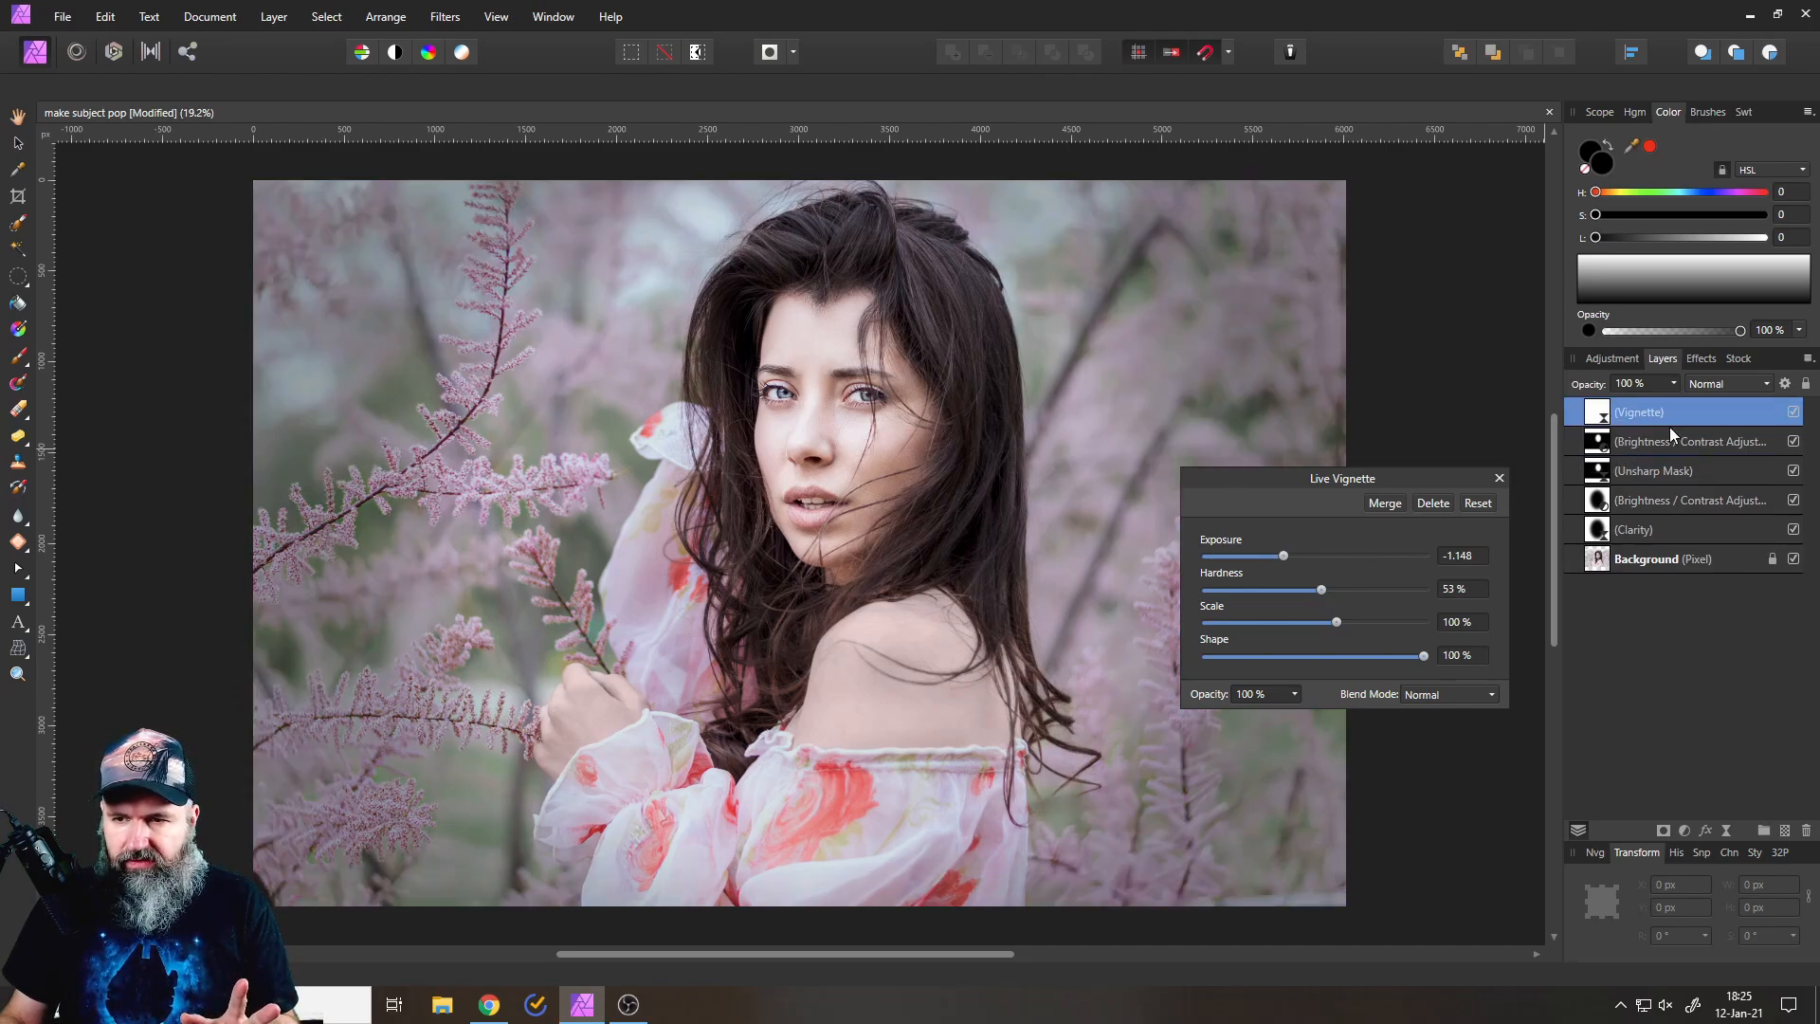
Set the vignette's exposure to -0.417, hardness to 47% and scale to 139%.
mouse_move(1283, 555)
mouse_down()
mouse_move(1314, 556)
mouse_move(1299, 555)
mouse_up()
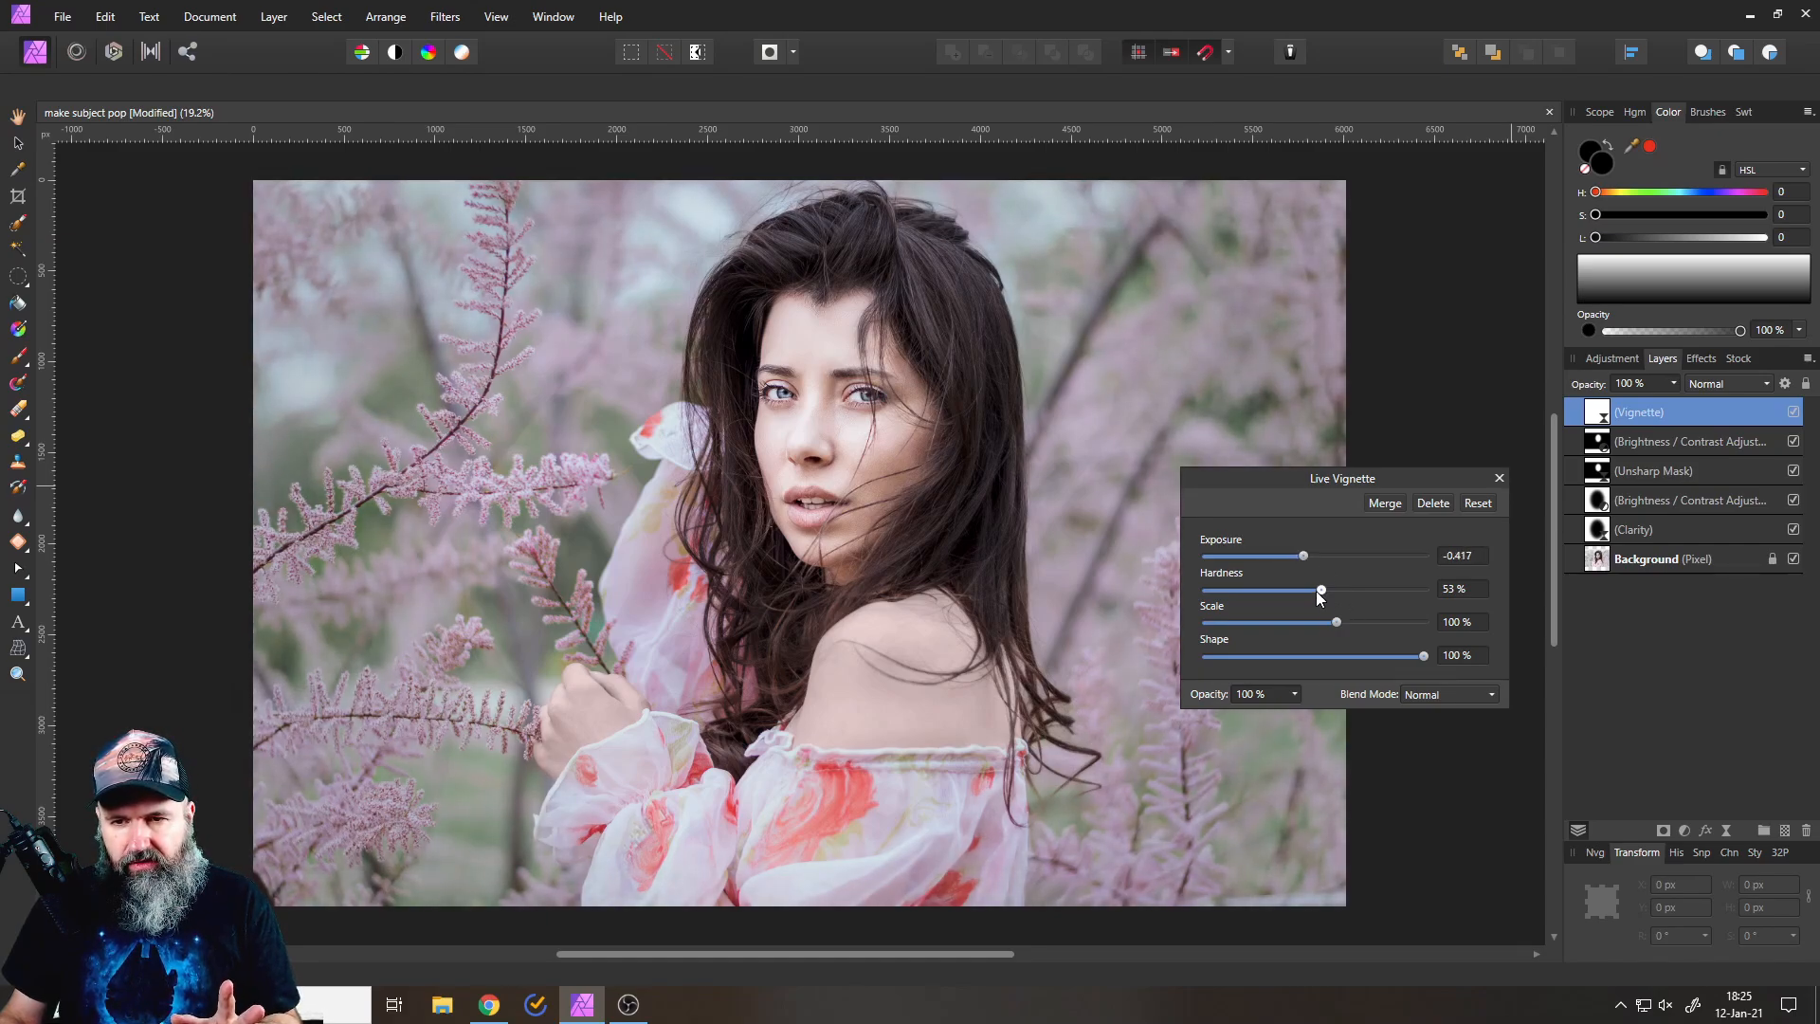
drag(1338, 632, 1353, 632)
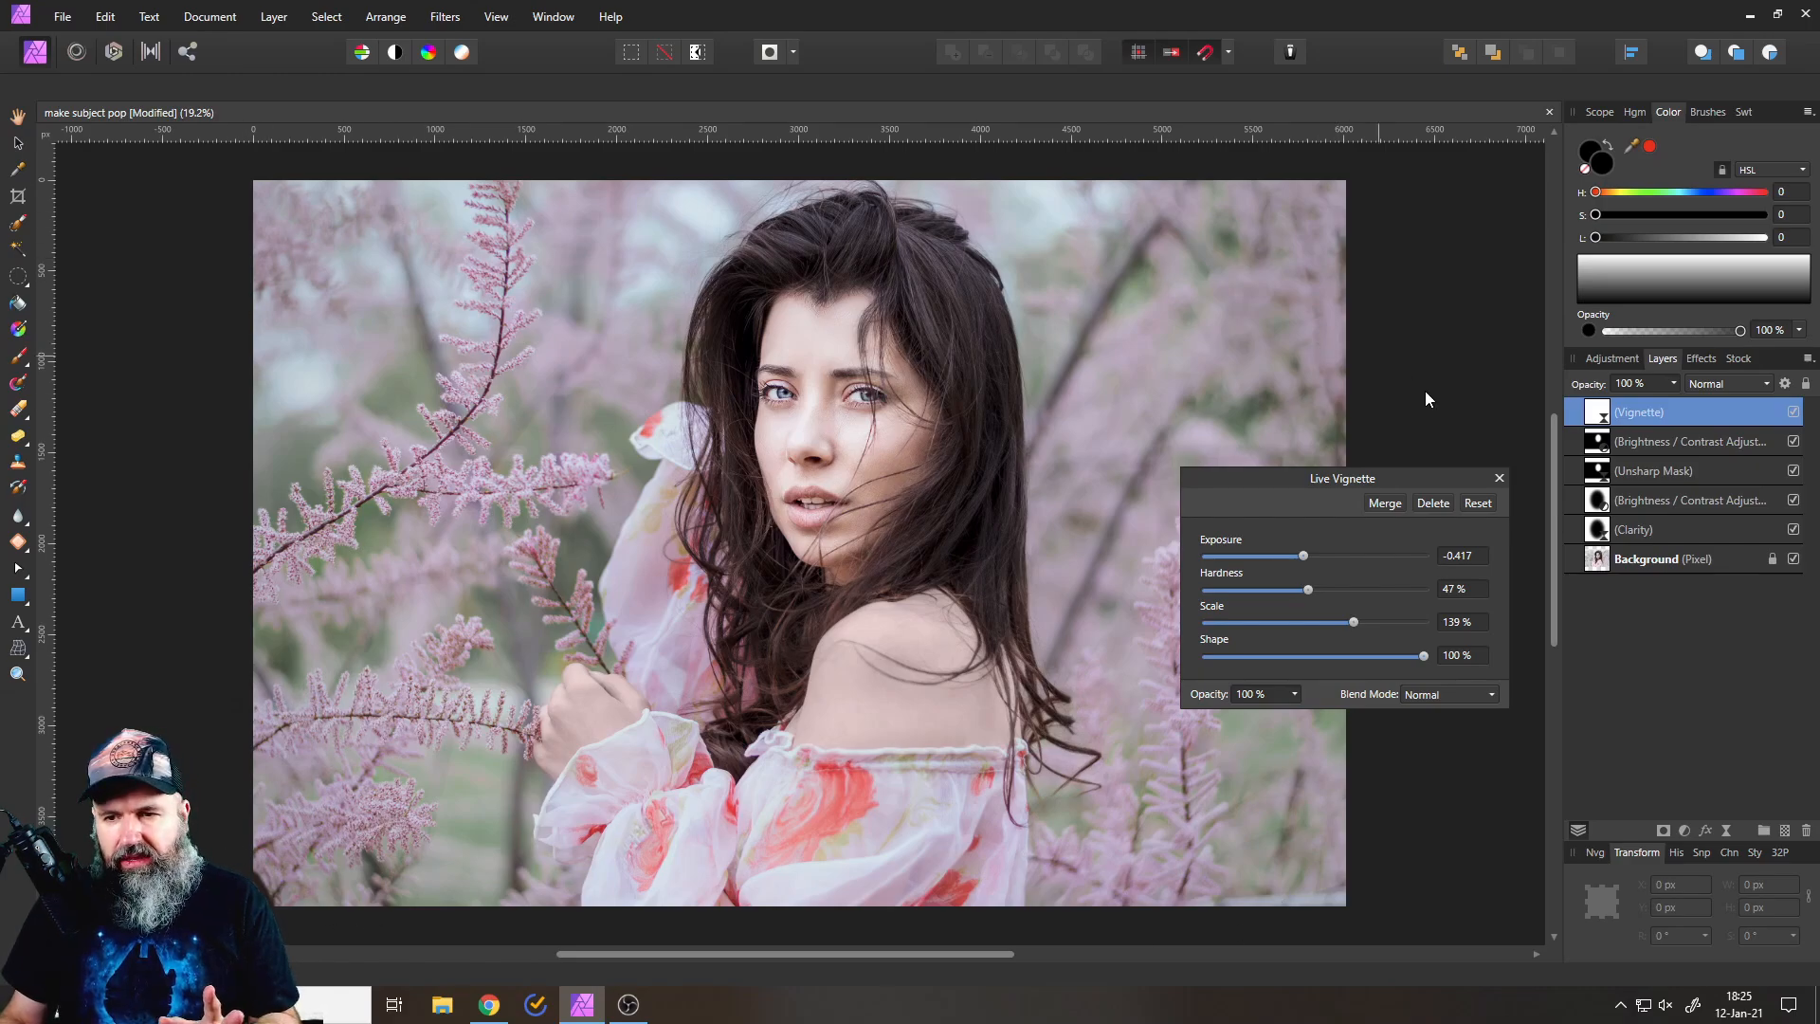
click(1498, 478)
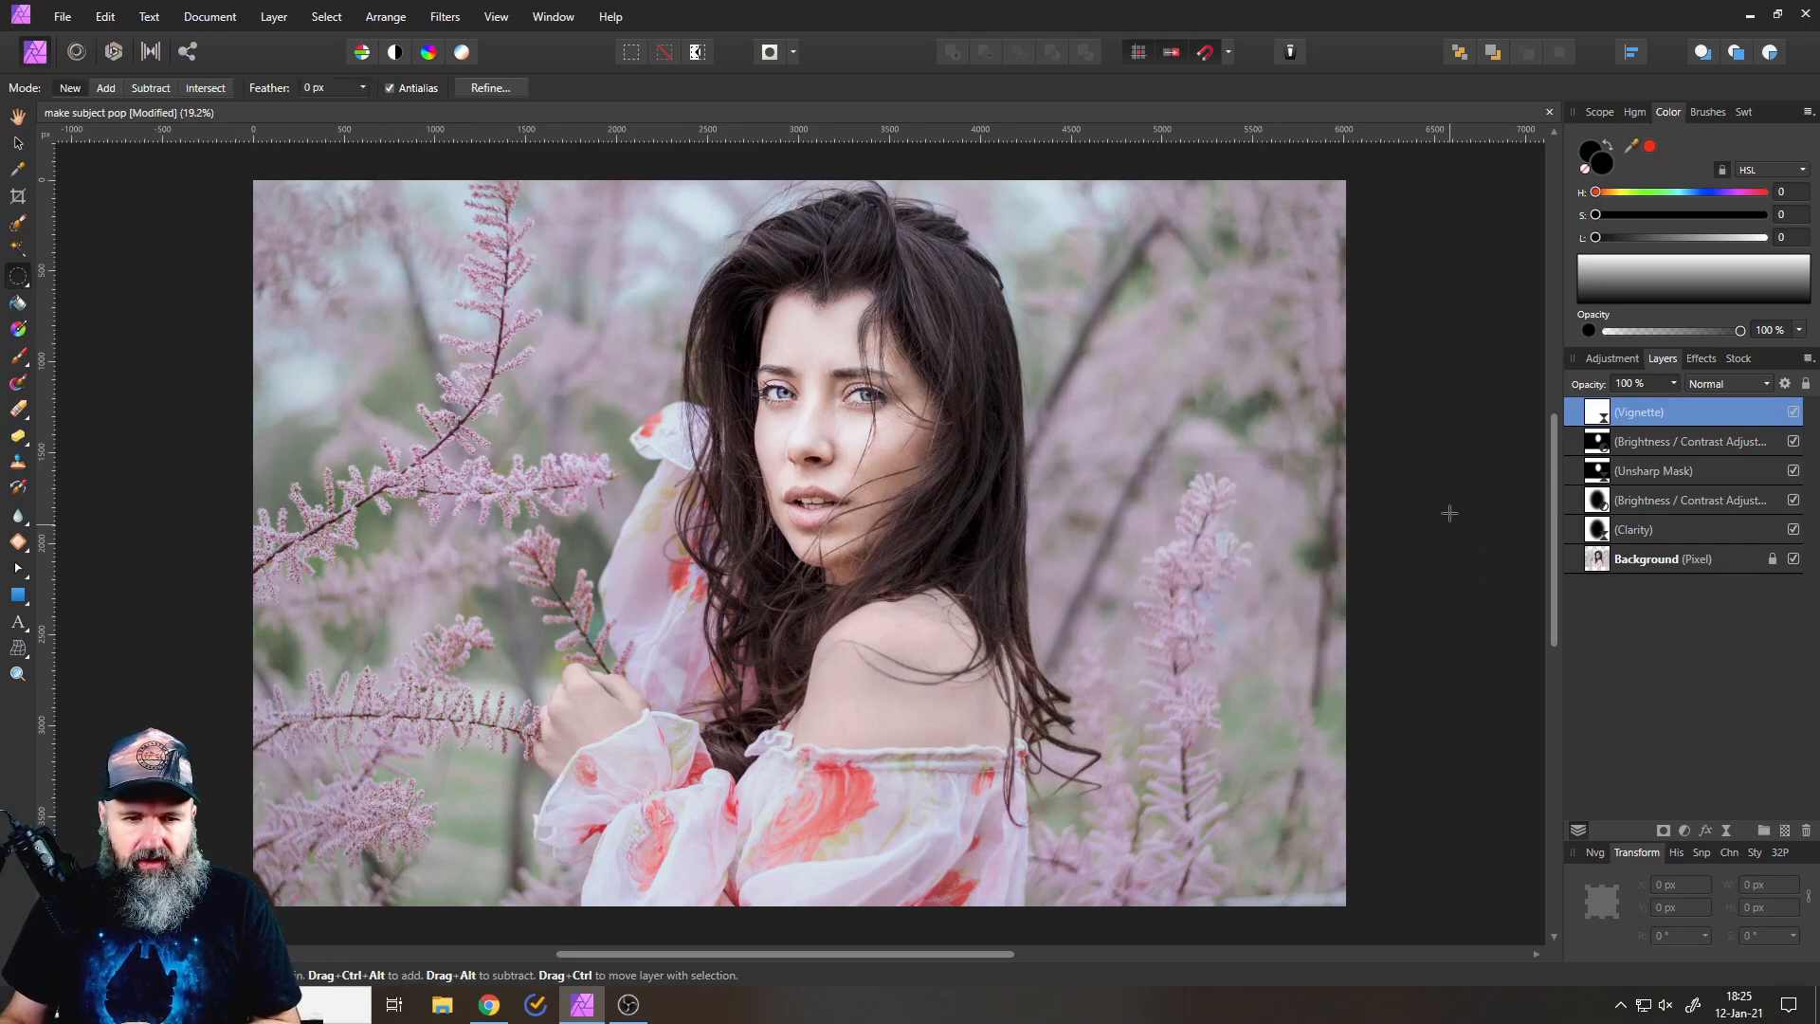
Compare the portrait before and after by hiding and reshowing all layers from Clarity up to Vignette together.
shift+click(1669, 528)
click(1794, 529)
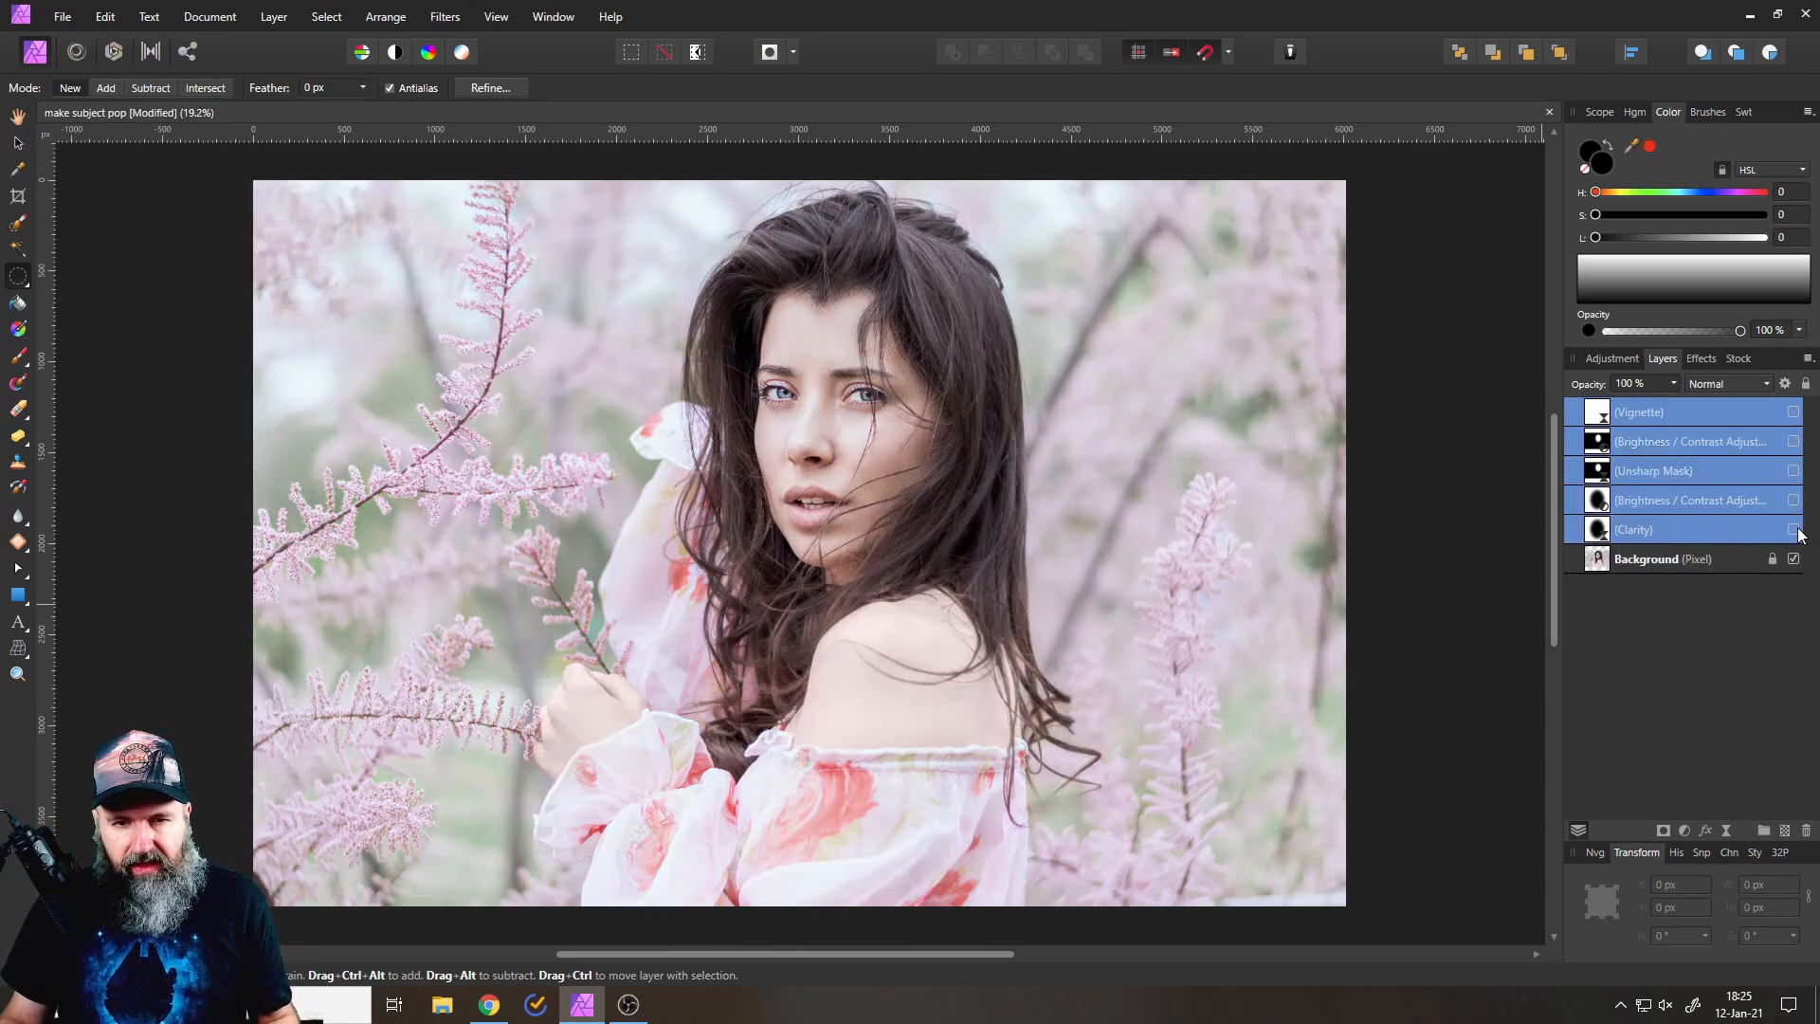
click(1794, 529)
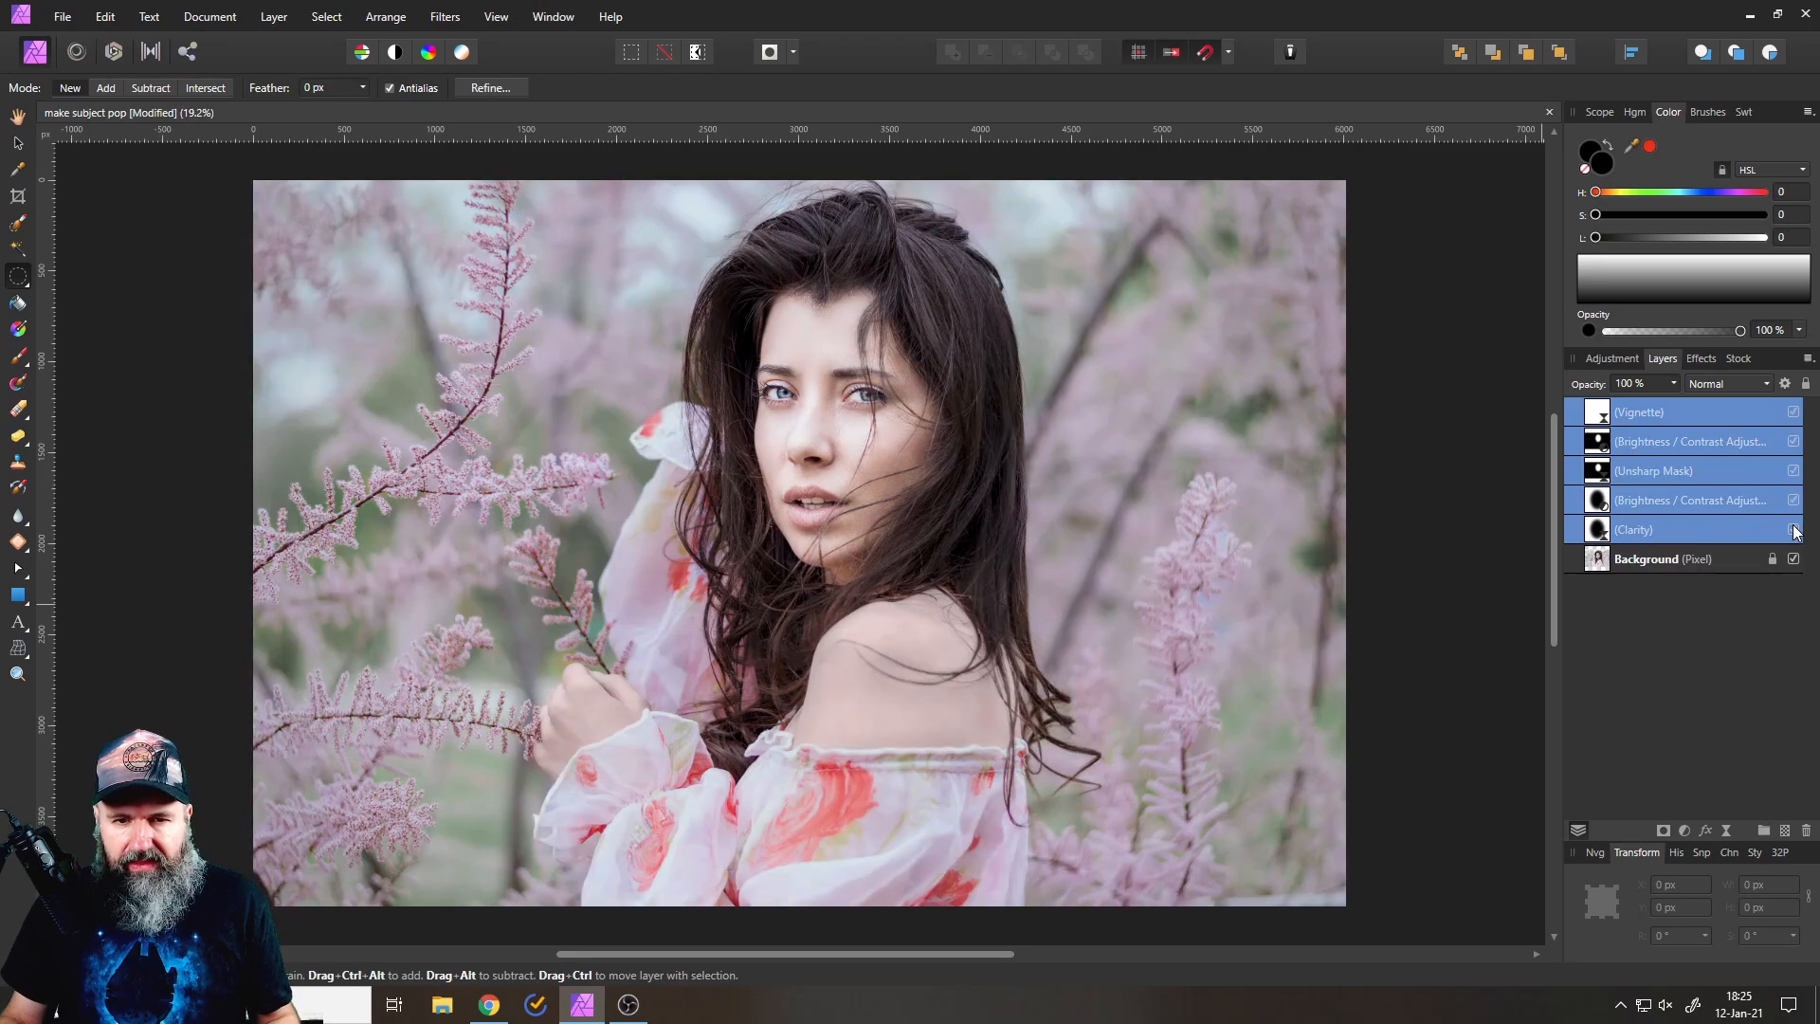